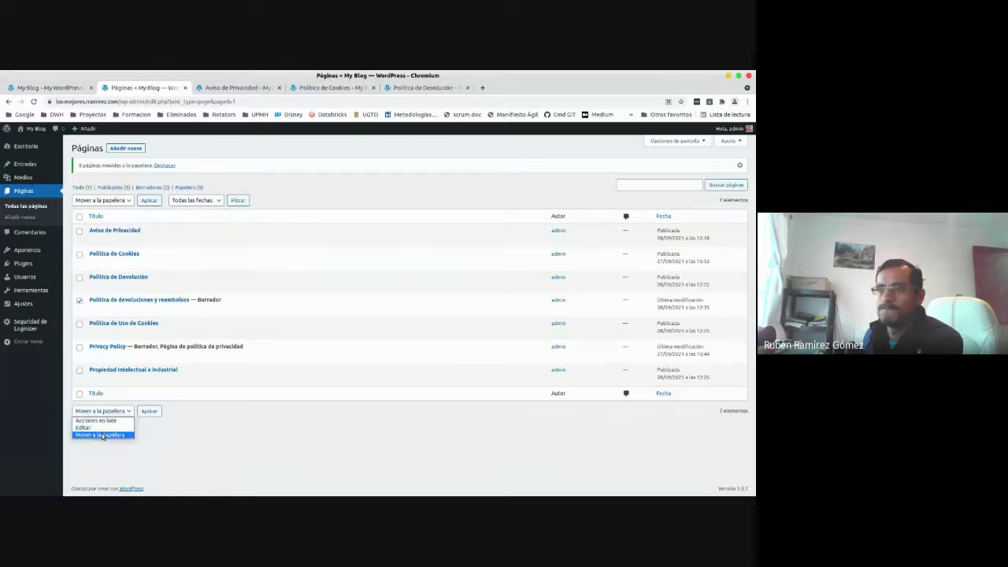
Trash the draft Política de devoluciones y reembolsos page and open the cookie-use page in a new tab.
click(100, 435)
click(149, 410)
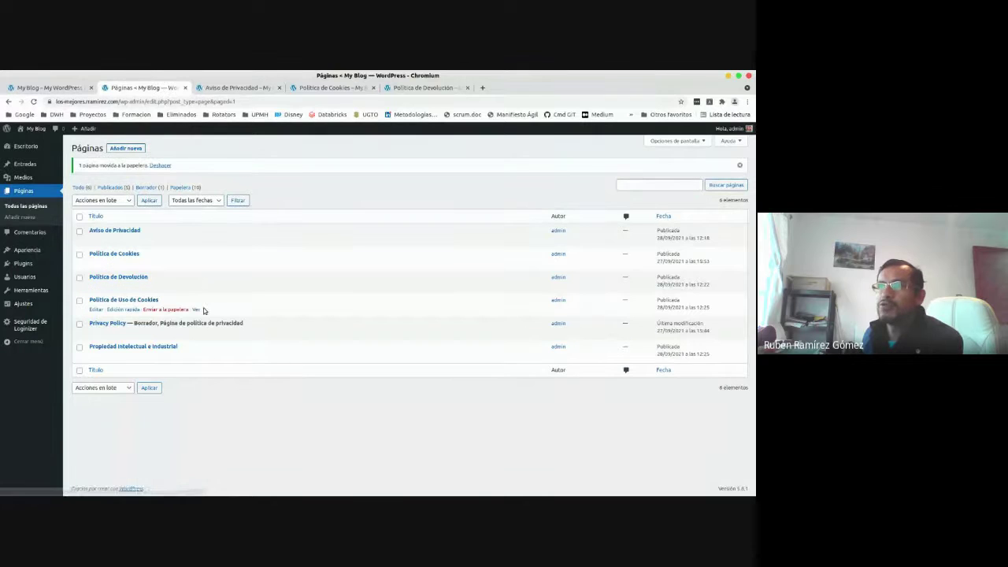
right_click(196, 309)
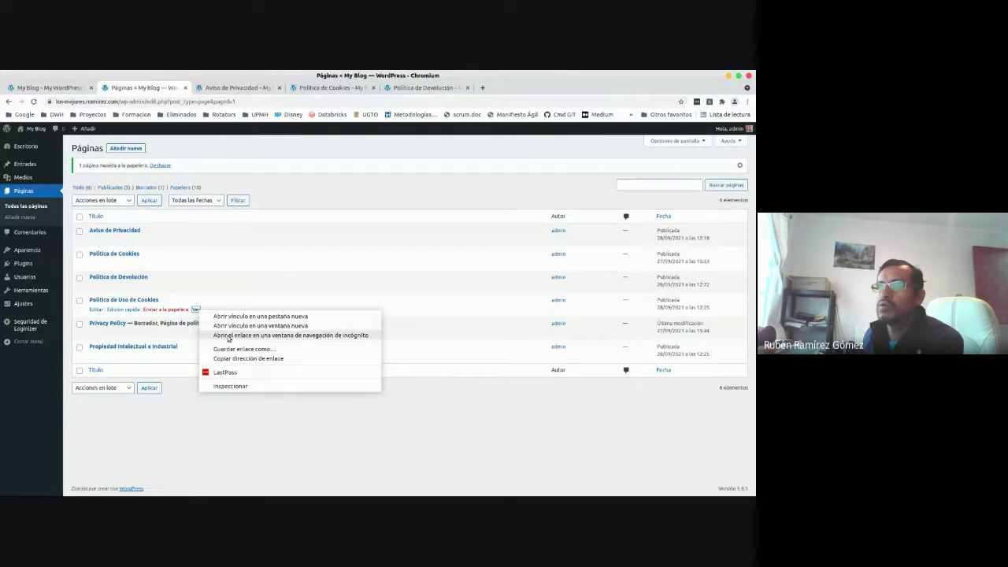
click(235, 317)
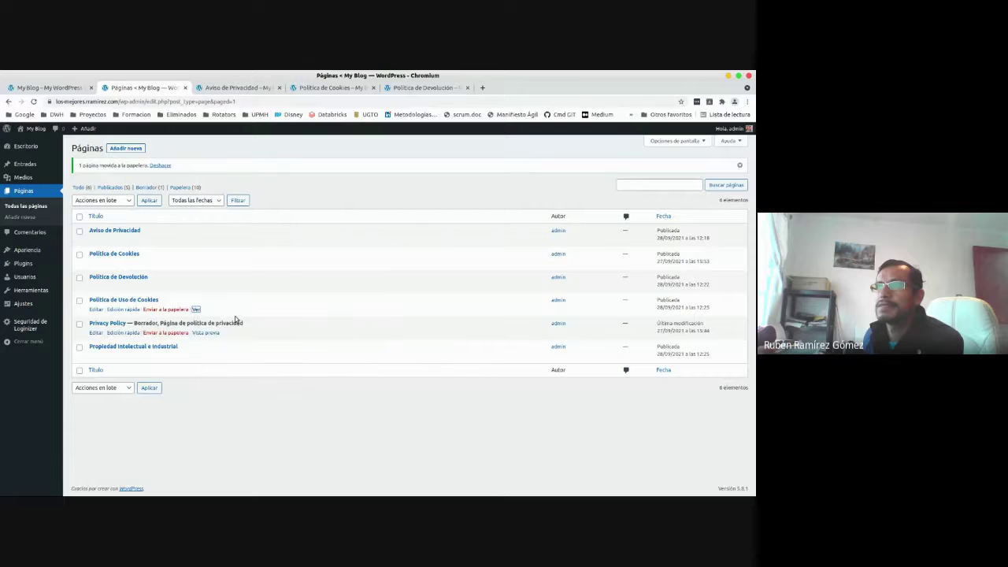
Open the intellectual-property page in a new tab as well.
right_click(195, 360)
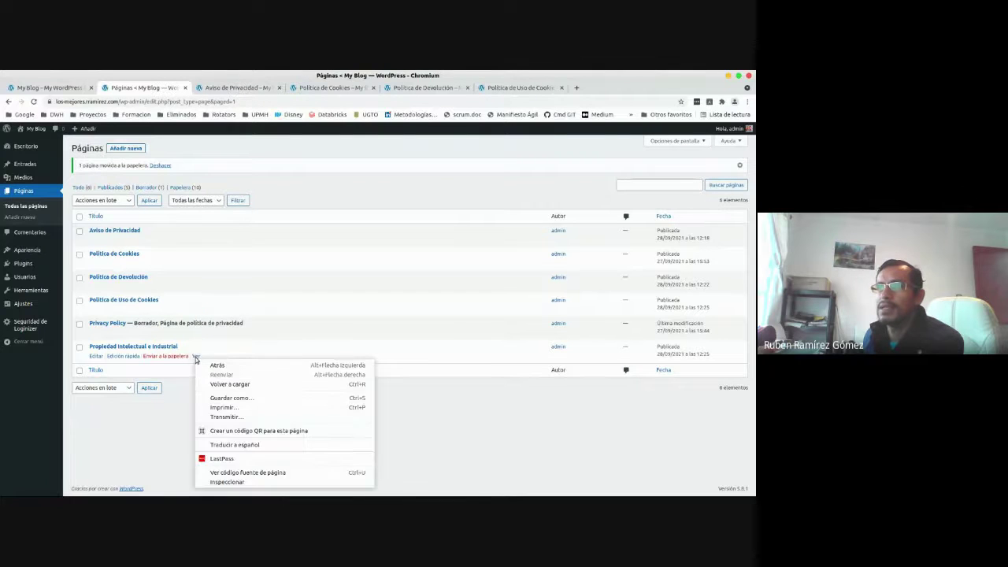
key(Escape)
right_click(197, 357)
click(209, 363)
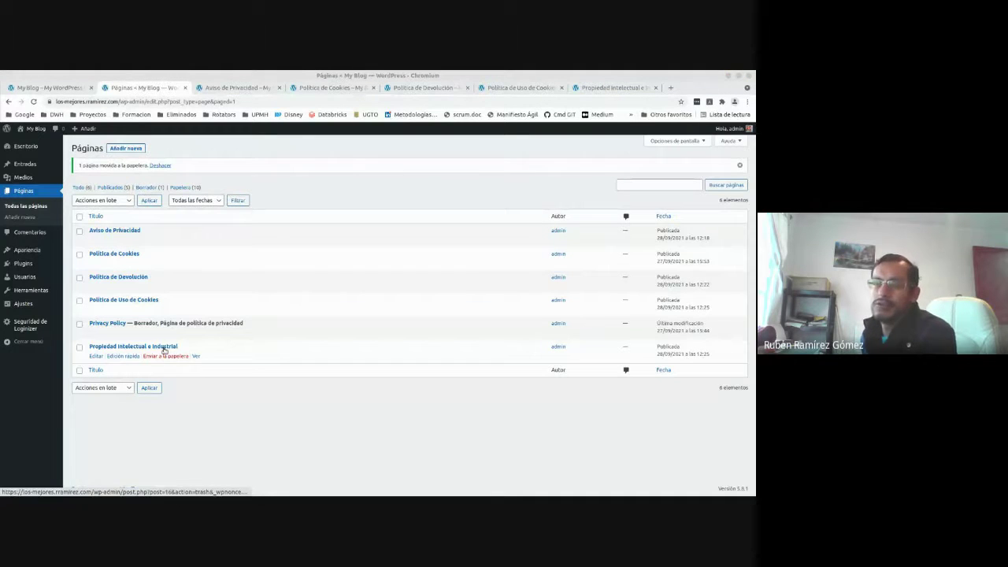
Read through the Aviso de Privacidad page on the live site.
click(224, 87)
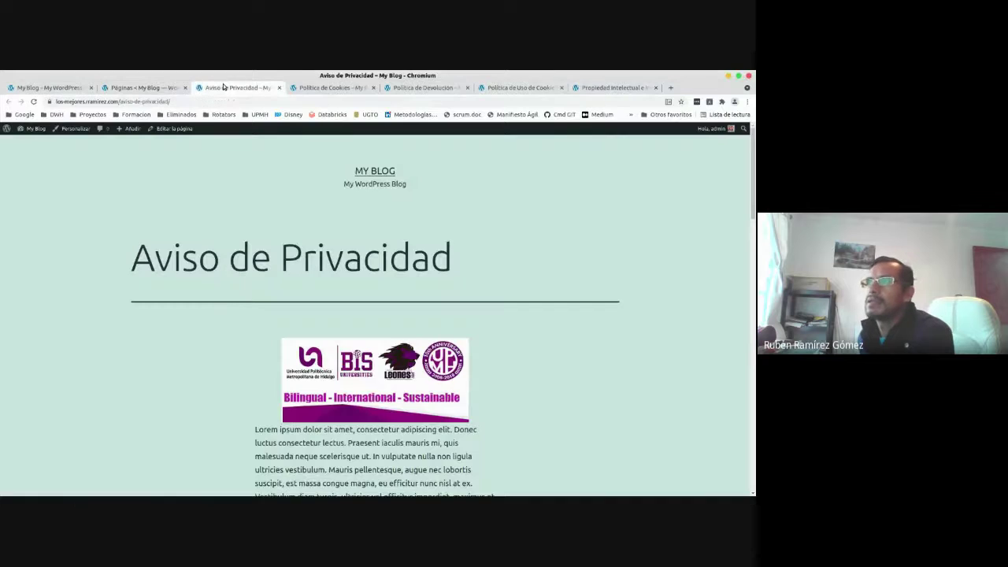
scroll(187, 368, down, 2)
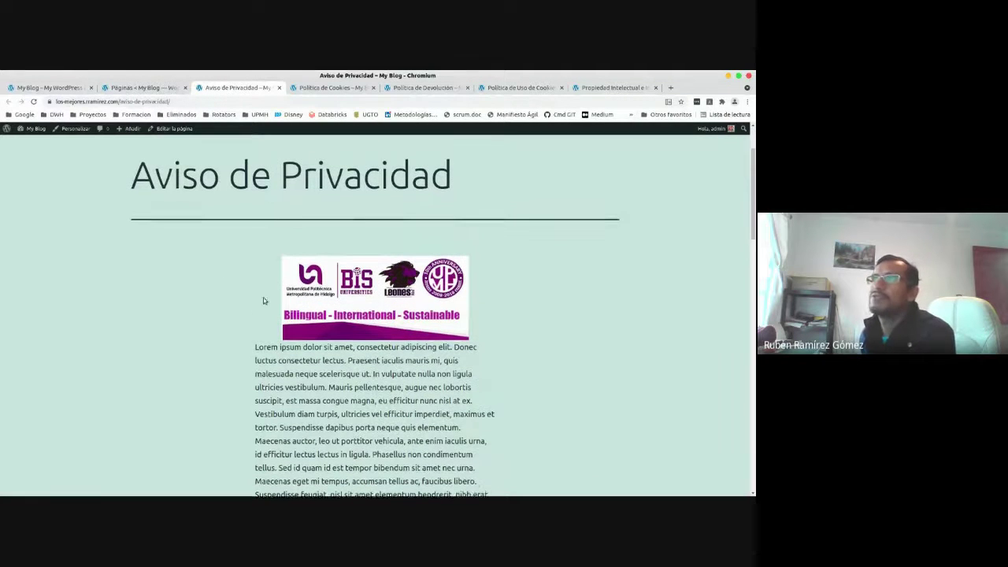
scroll(229, 276, down, 1)
drag(254, 284, 498, 414)
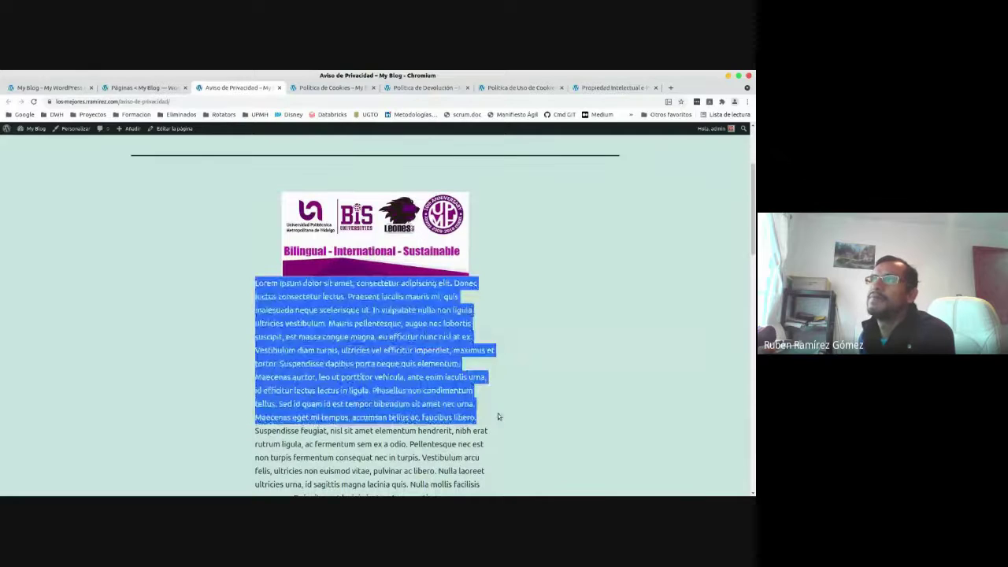
click(439, 394)
scroll(373, 377, down, 4)
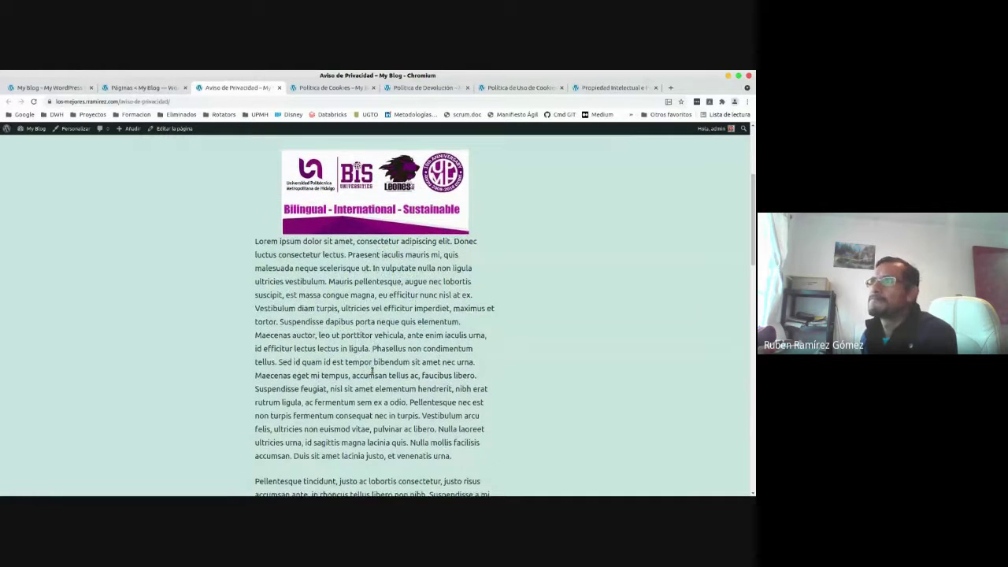
drag(753, 265, 754, 417)
Review the cookie policy, returns policy, cookie-use and intellectual-property pages in turn.
click(340, 87)
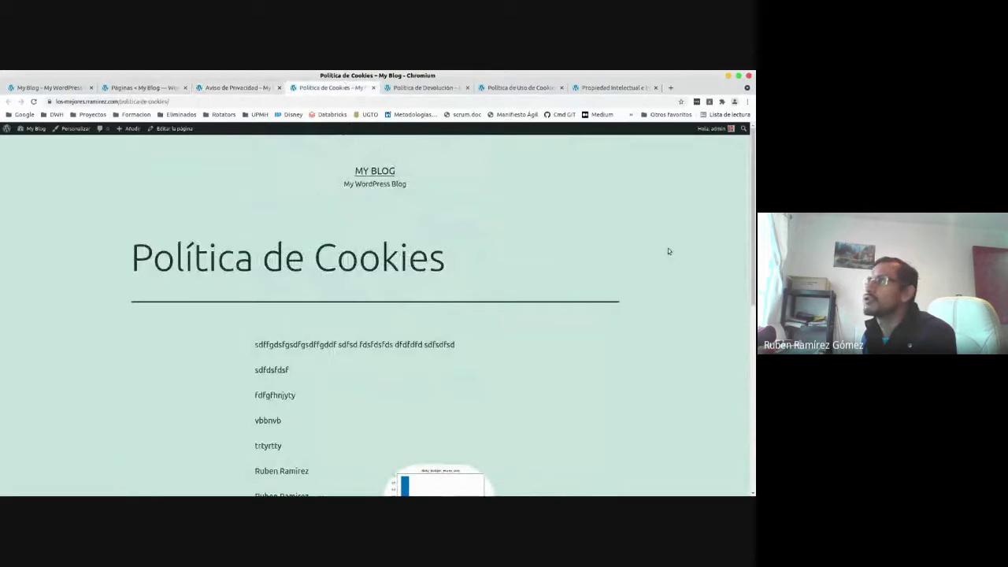
drag(753, 220, 731, 146)
click(419, 87)
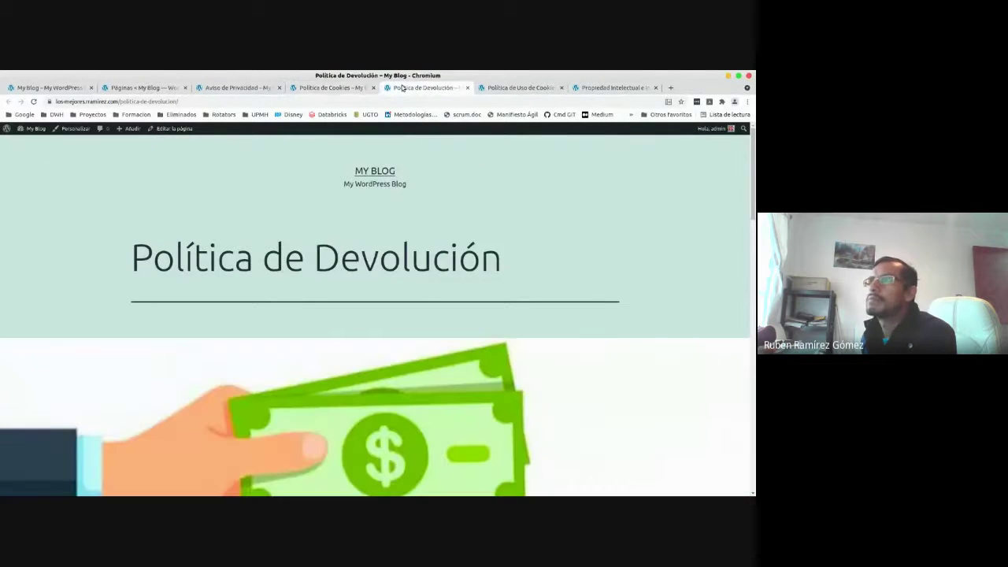
drag(751, 184, 753, 149)
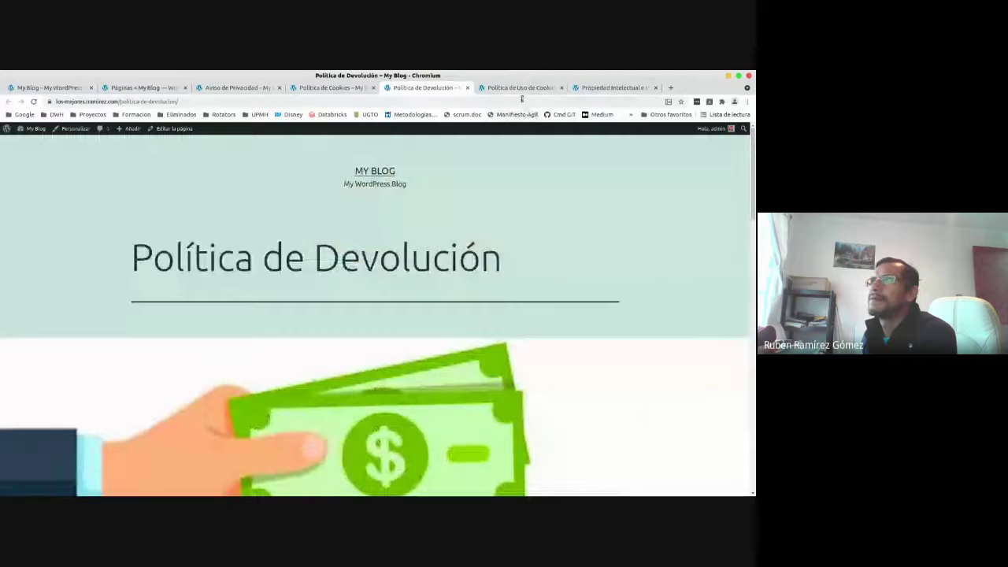
click(520, 87)
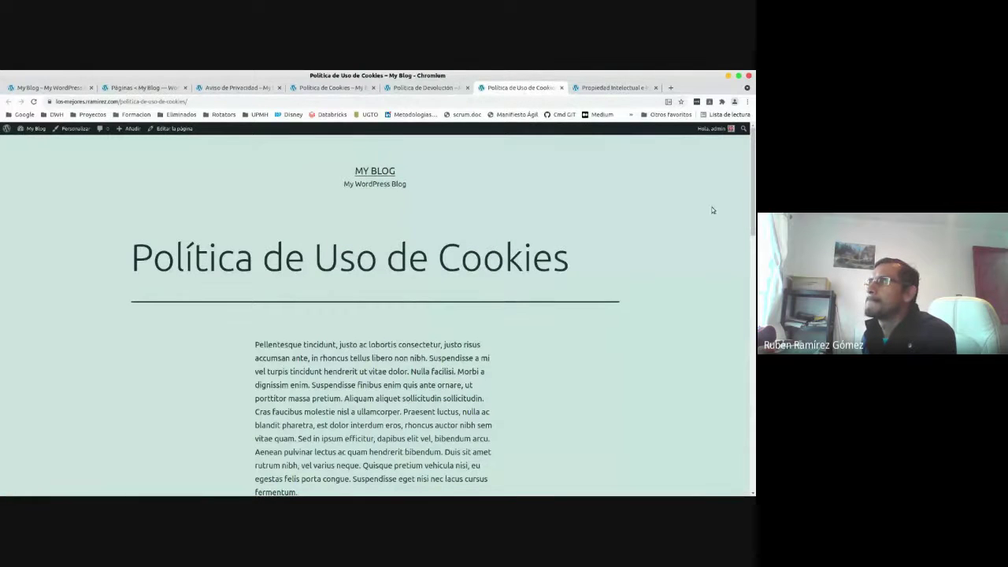
mouse_move(754, 160)
mouse_down()
mouse_move(753, 465)
mouse_move(754, 174)
mouse_up()
key(ctrl+Tab)
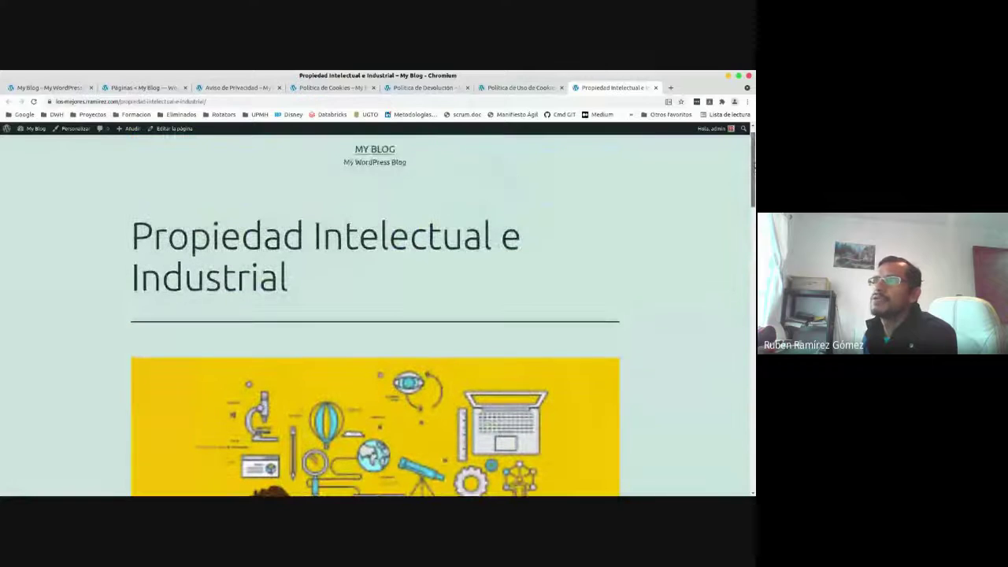
click(263, 88)
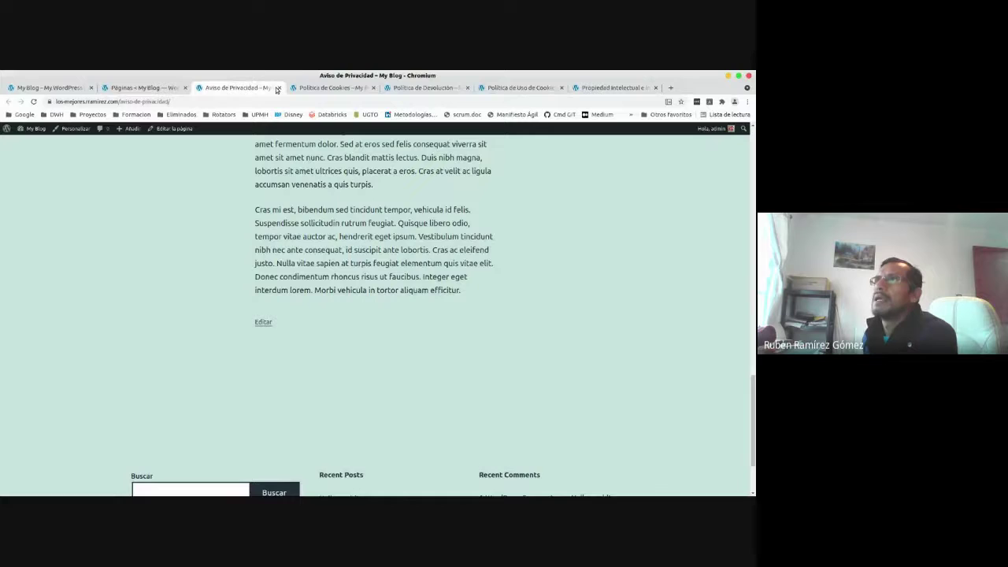
Close the privacy notice, cookie policy, returns policy and cookie-use tabs.
click(276, 88)
click(277, 88)
click(277, 88)
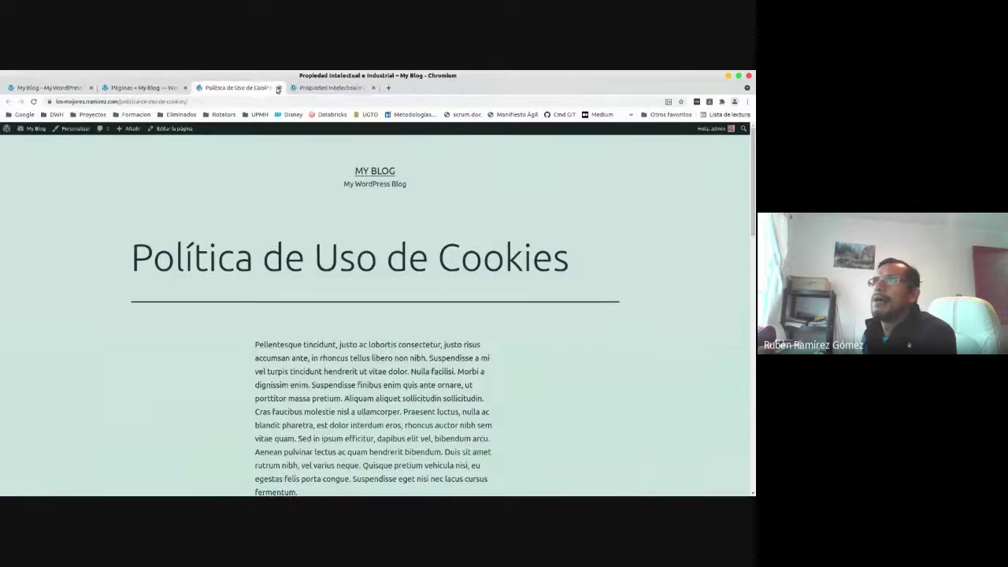
click(277, 88)
Close the intellectual-property tab and go to Usuarios > Todos los usuarios.
click(277, 88)
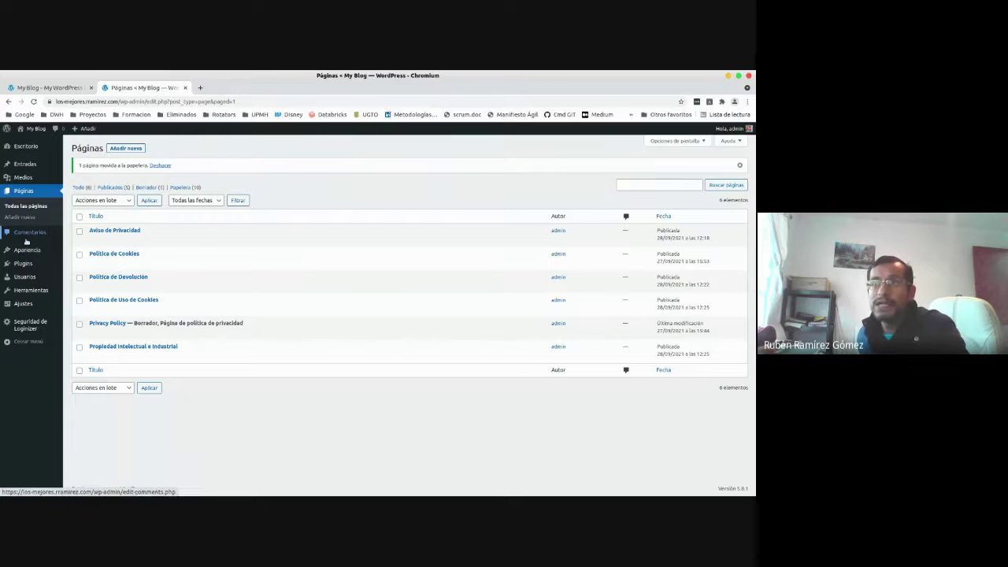
mouse_move(26, 277)
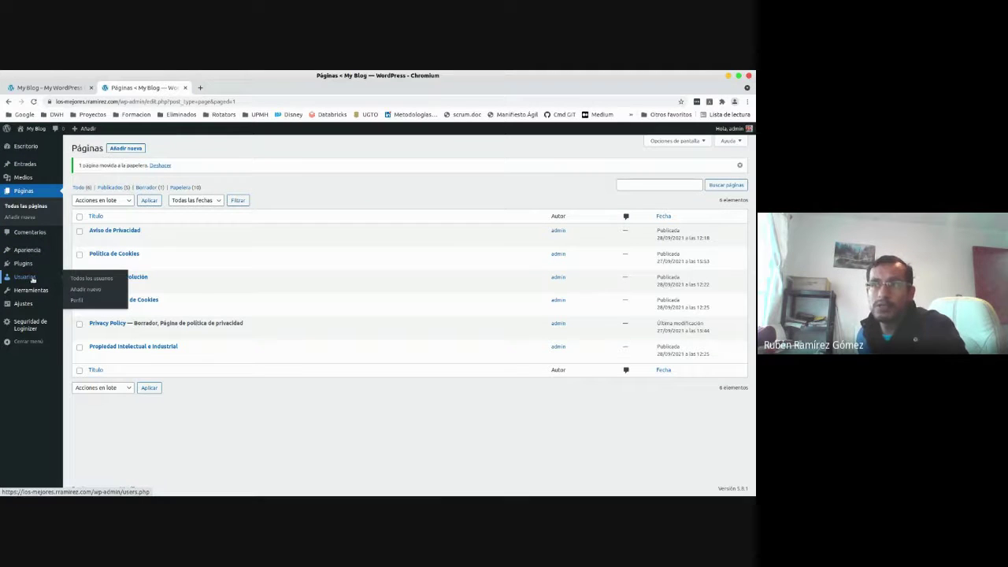
click(90, 279)
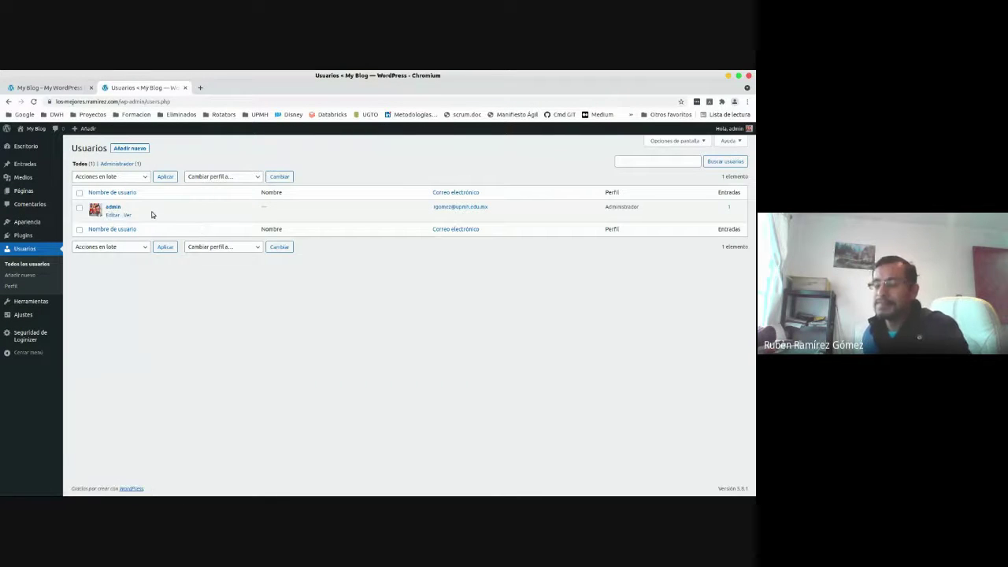
Open the Añadir nuevo user form and dismiss the browser's saved username and e-mail suggestions.
click(126, 150)
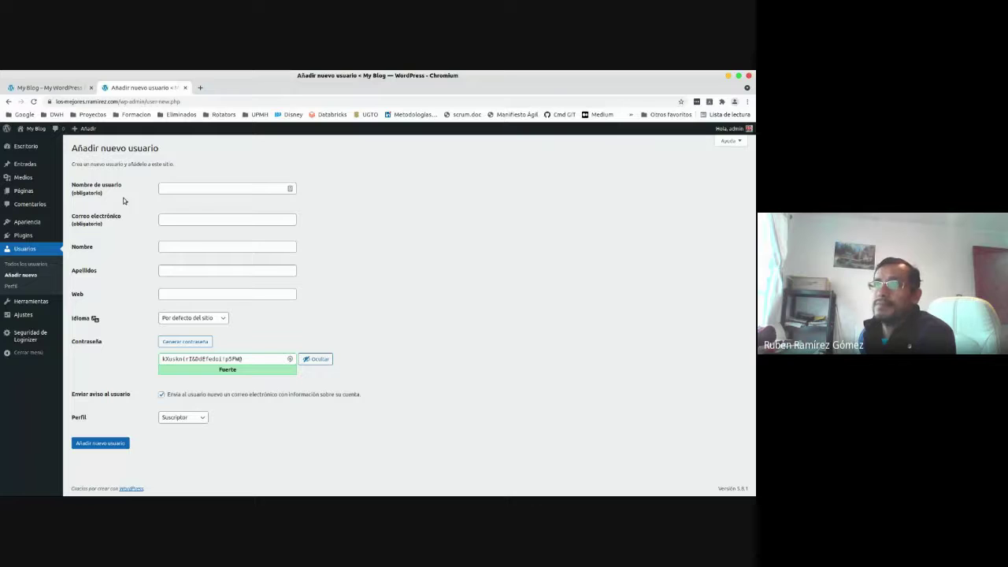
click(203, 189)
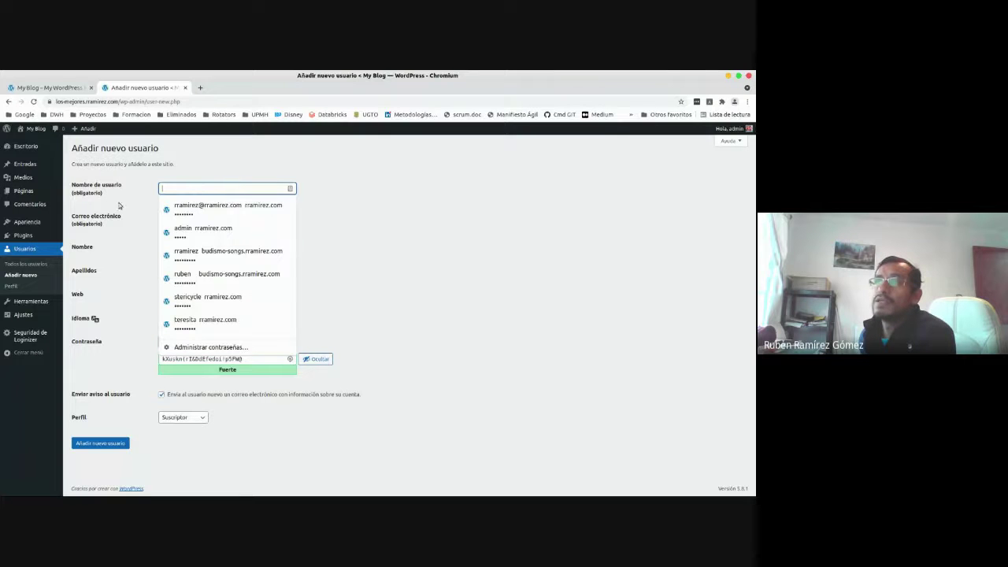
click(115, 187)
click(197, 188)
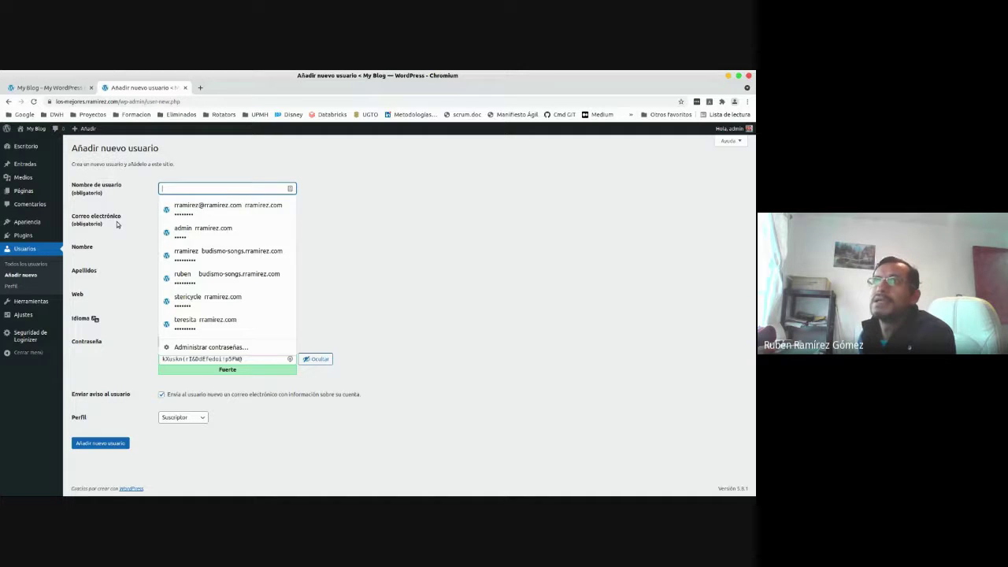
click(198, 219)
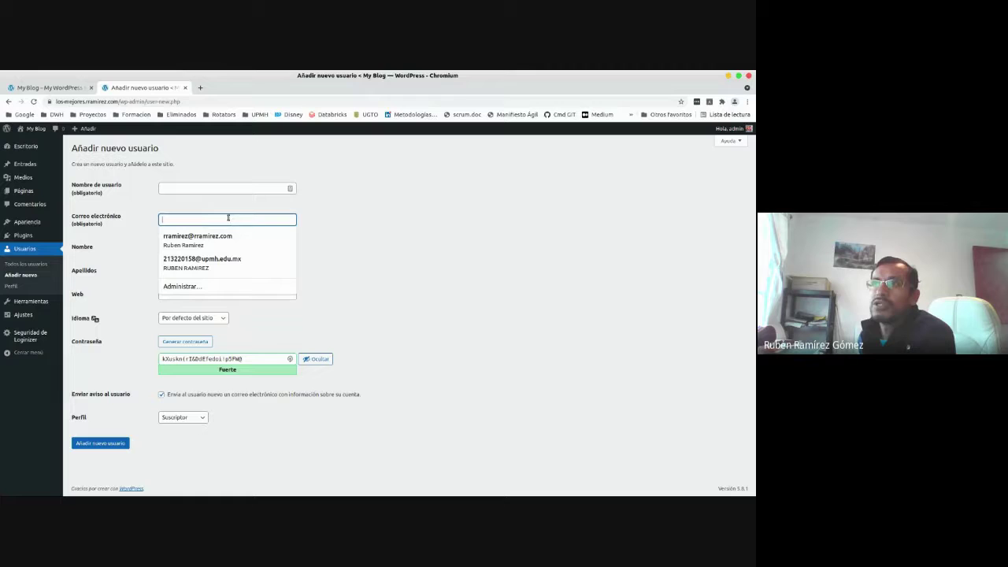
click(352, 219)
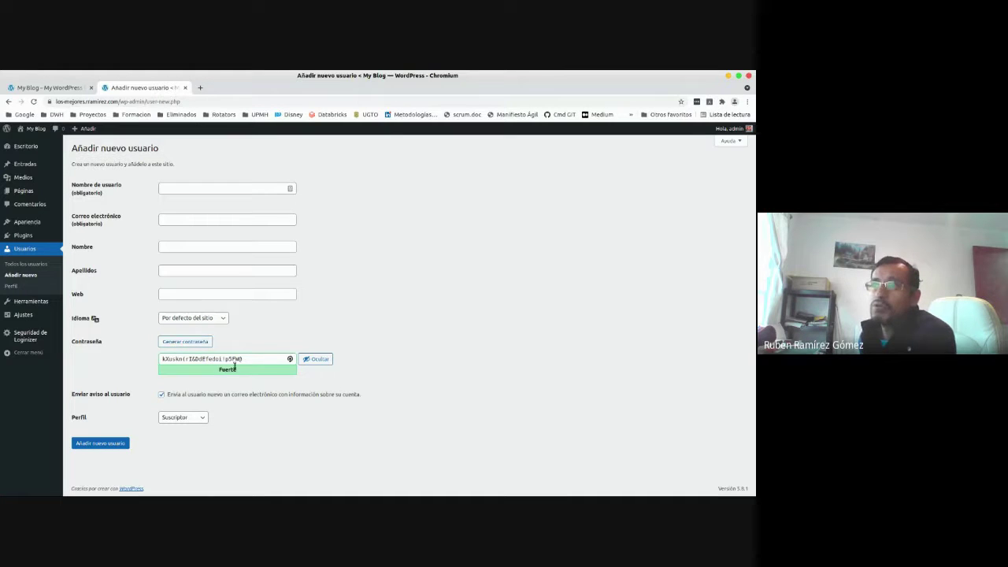
Generate a fresh strong password with Generar contraseña, trying several suggestions.
drag(272, 359, 150, 363)
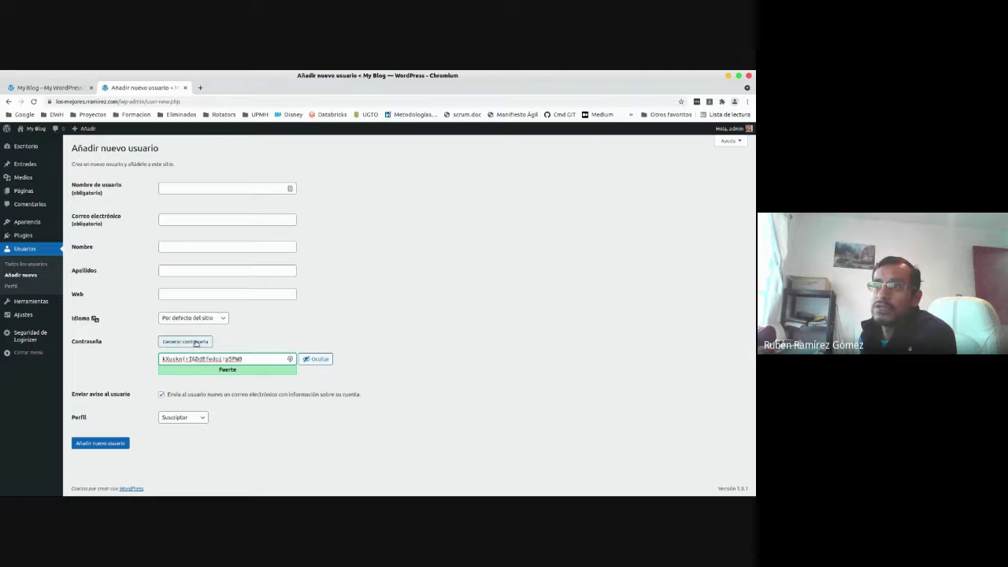
click(194, 343)
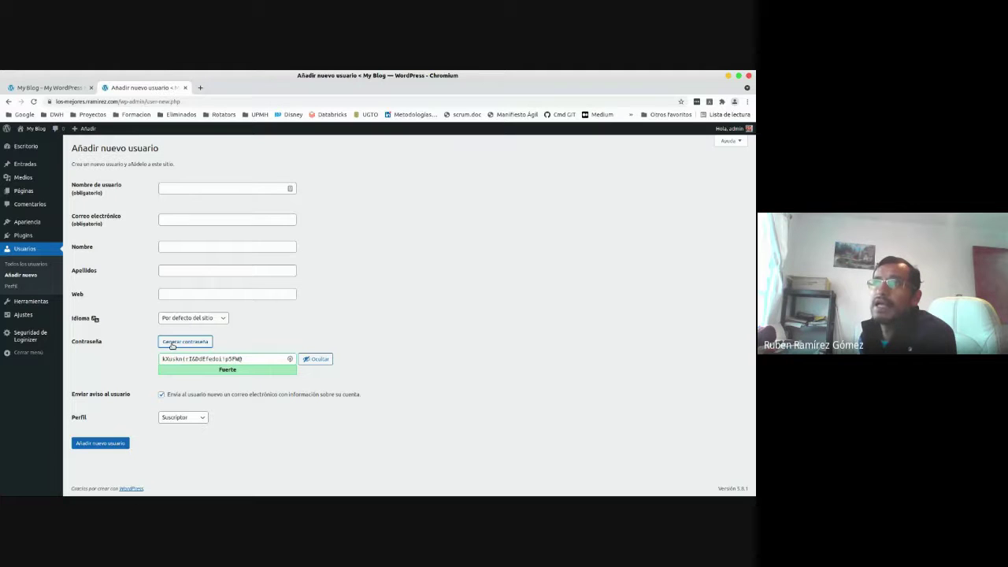
click(184, 347)
click(184, 344)
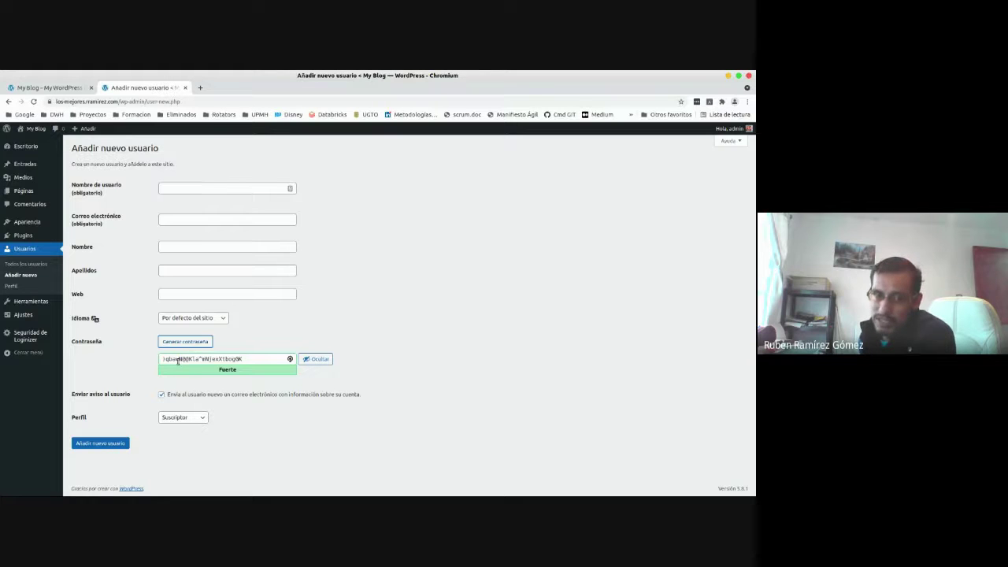
drag(264, 361, 133, 364)
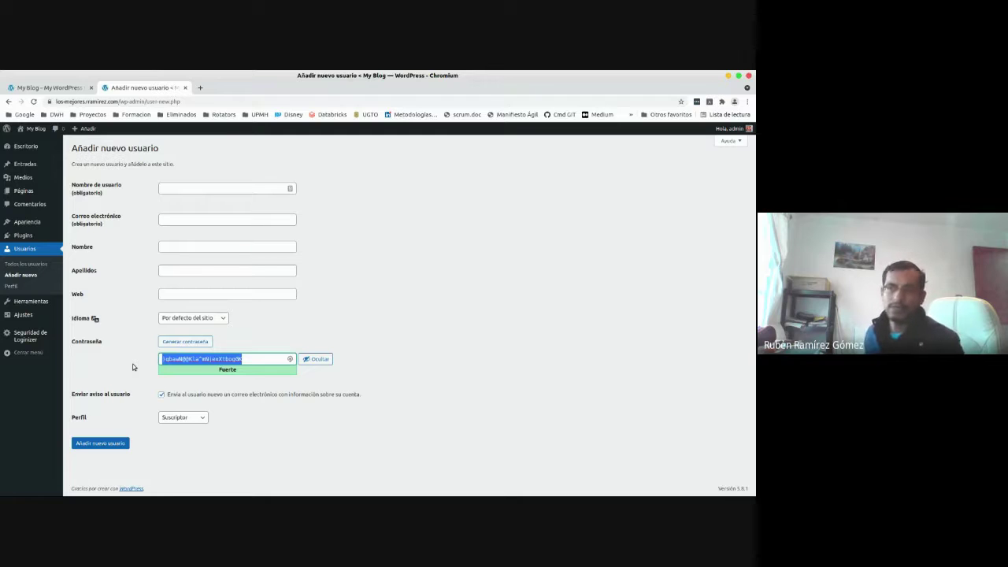
click(285, 427)
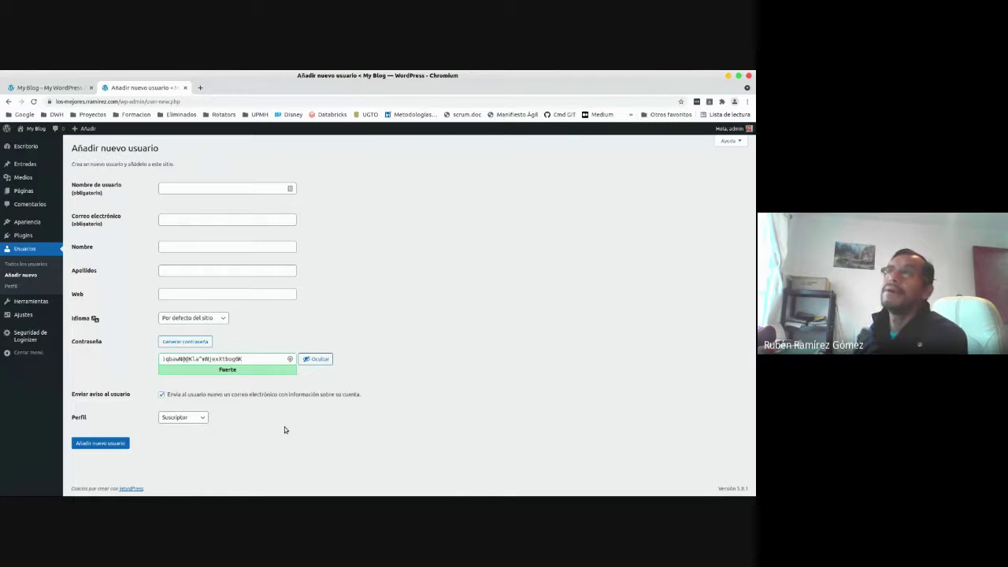
Select the generated password and change the Perfil role from Suscriptor to Administrador.
click(194, 187)
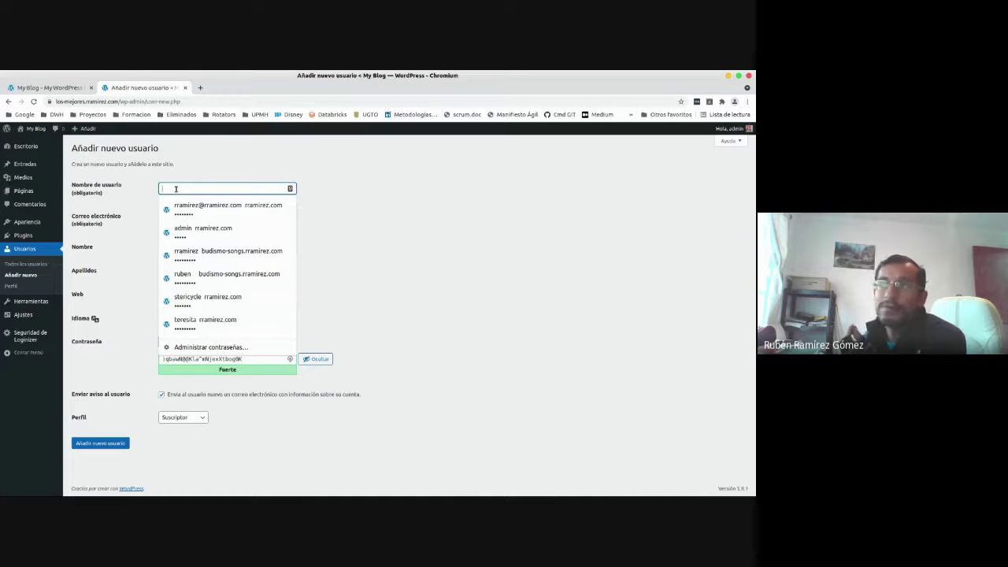
click(356, 194)
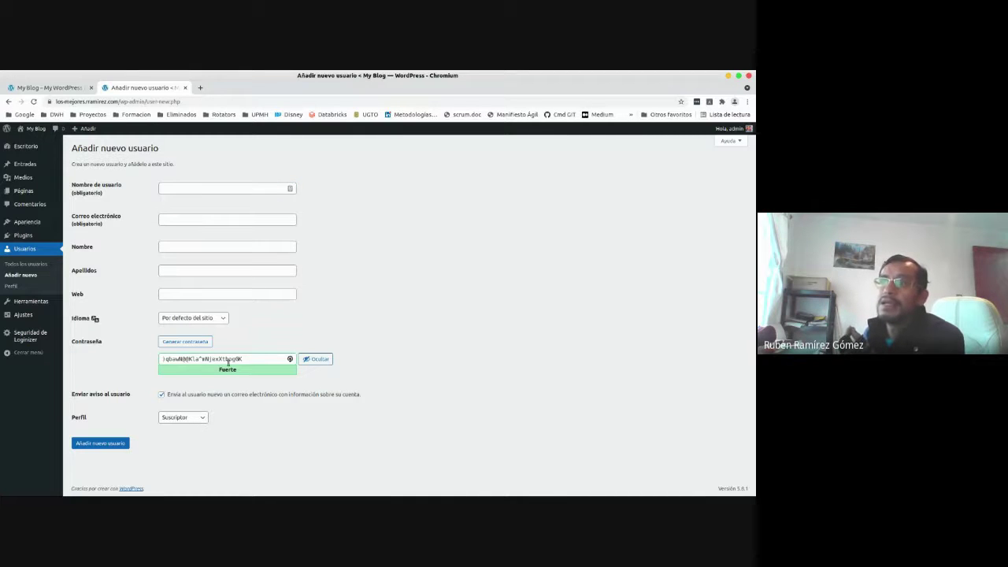
triple_click(197, 361)
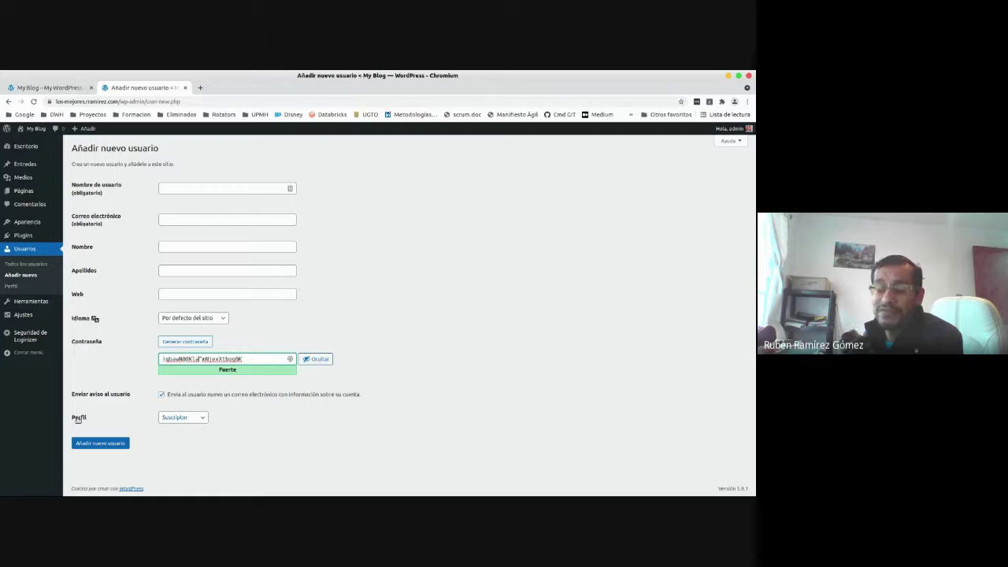
click(195, 420)
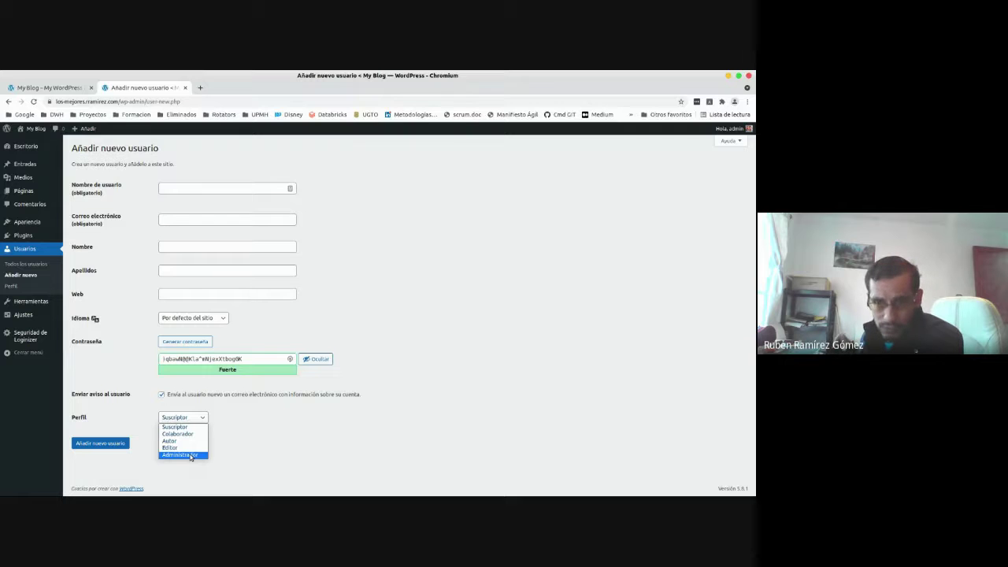
click(191, 456)
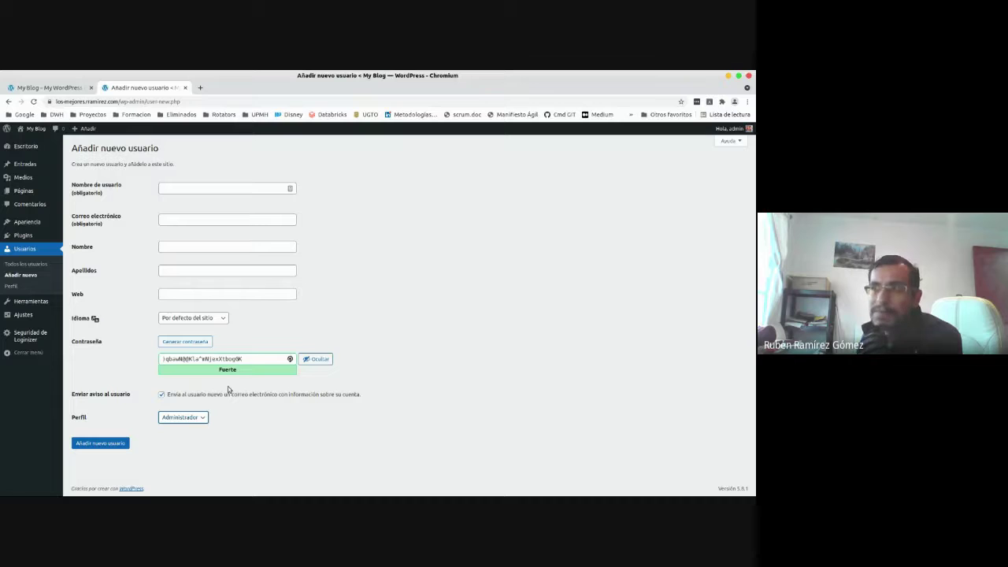
Show the Perfil role list: Suscriptor, Colaborador, Autor, Editor and Administrador.
click(202, 418)
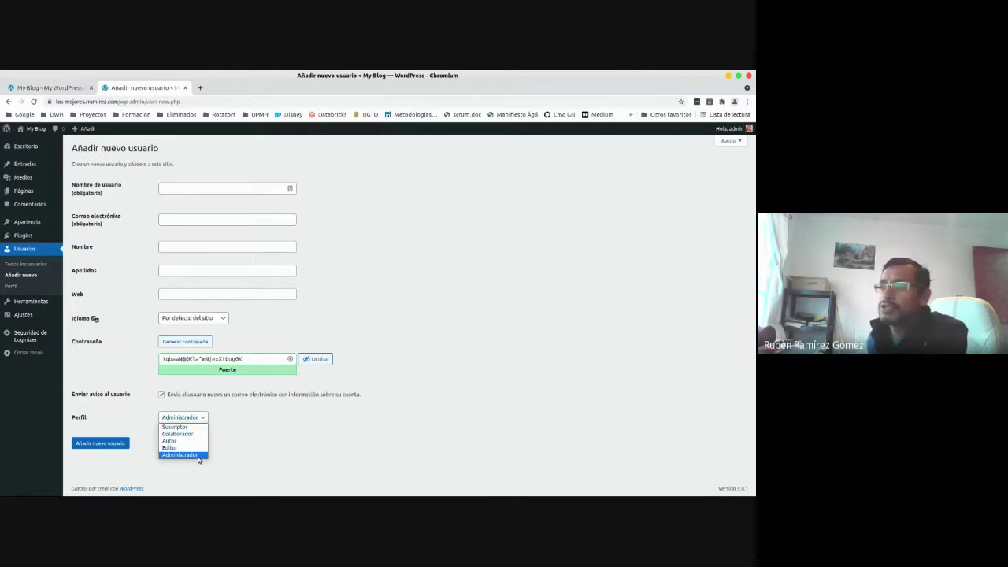
Close the role list with Administrador kept as the new user's role.
click(199, 456)
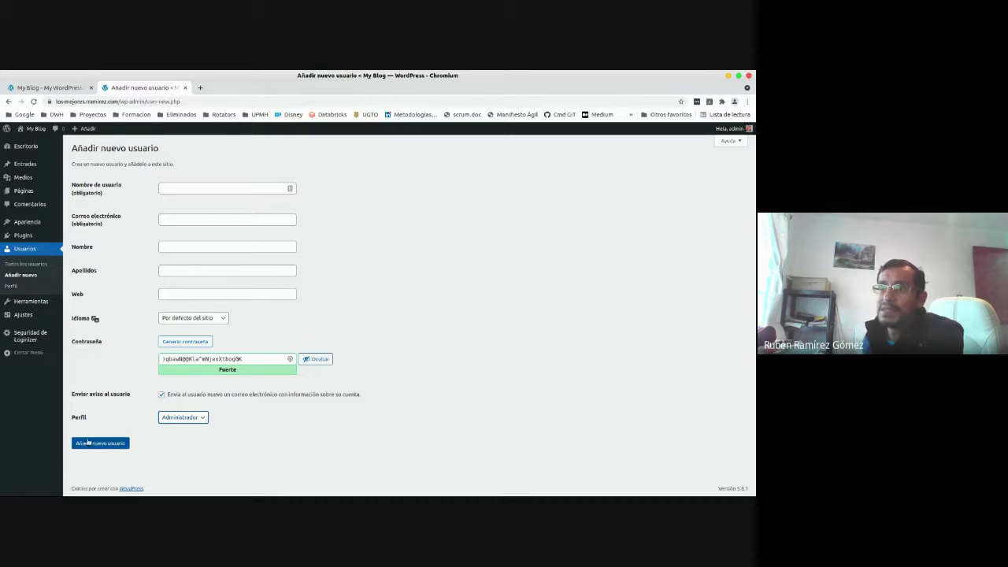
click(146, 443)
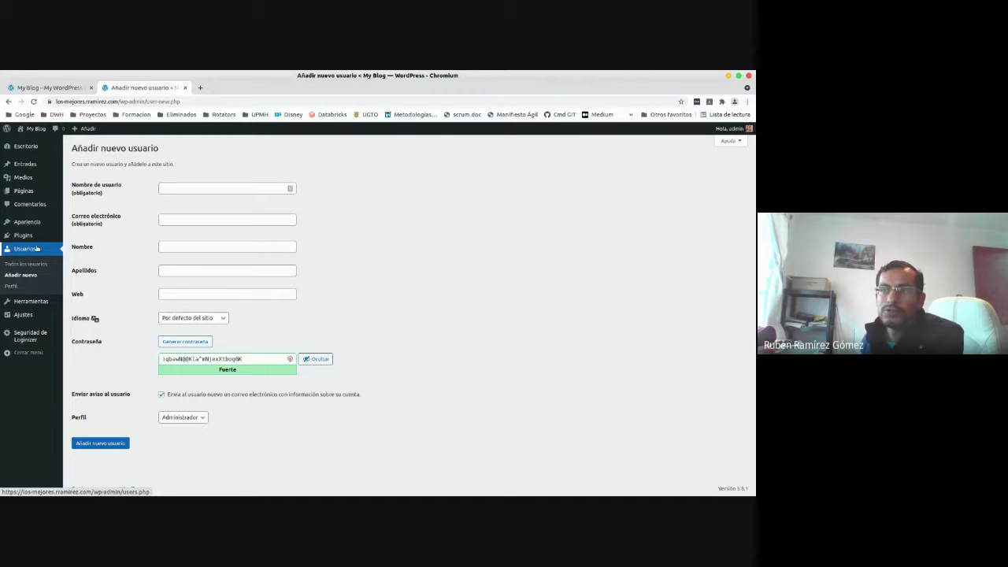
Abandon the unsaved form for the Usuarios list, then start a new user again.
click(30, 249)
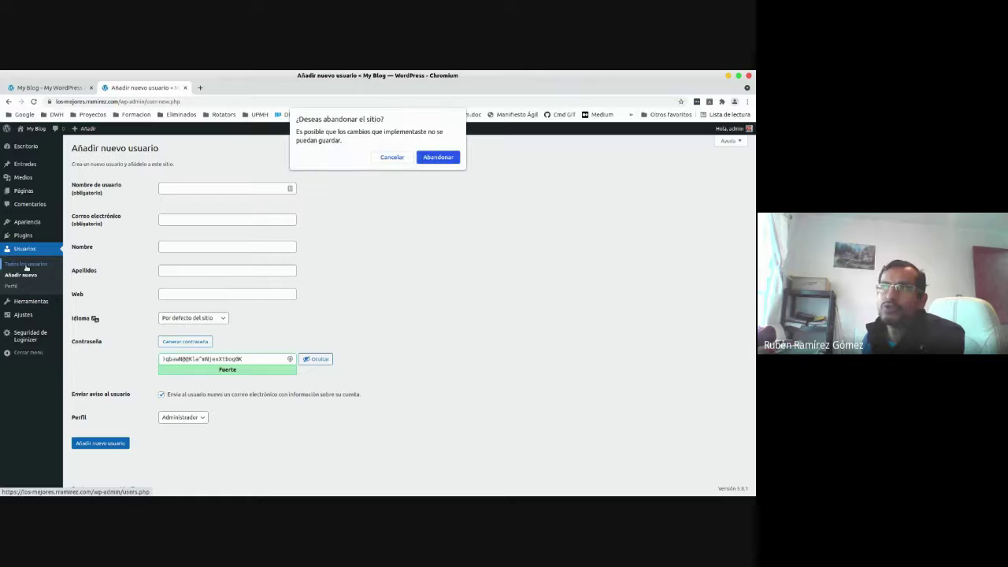
click(454, 161)
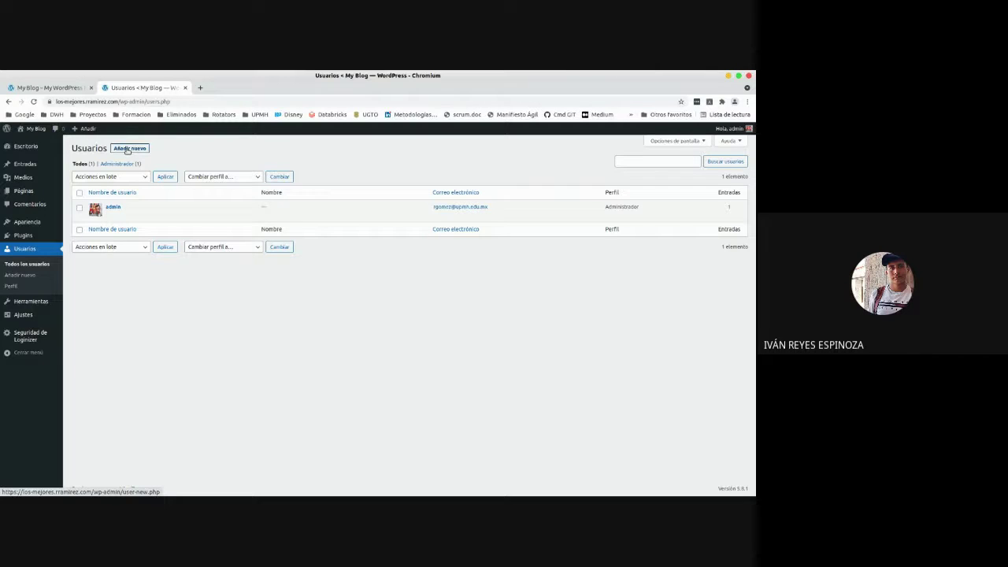
click(128, 150)
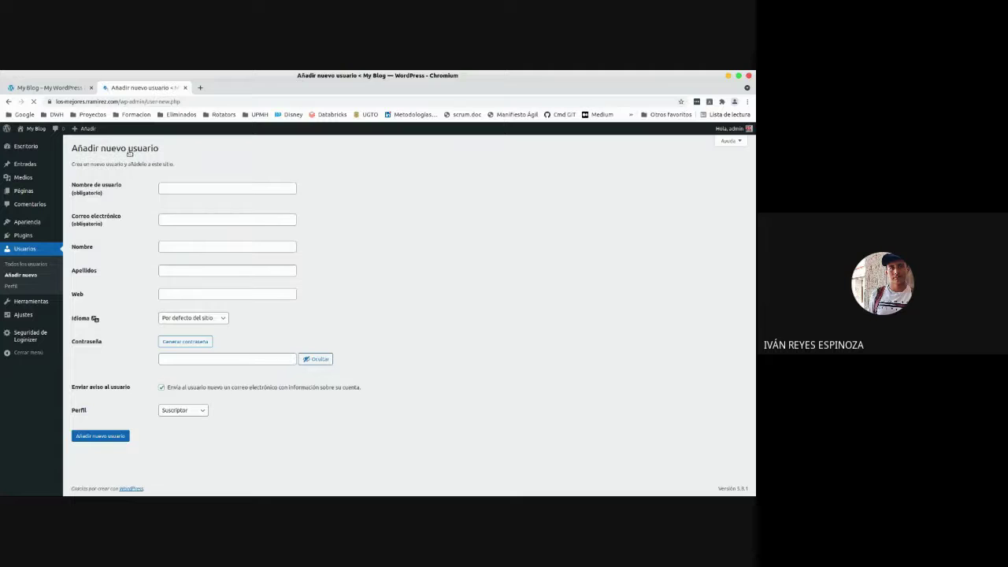
Put the cursor in the Web field of the fresh Add New User form.
click(188, 295)
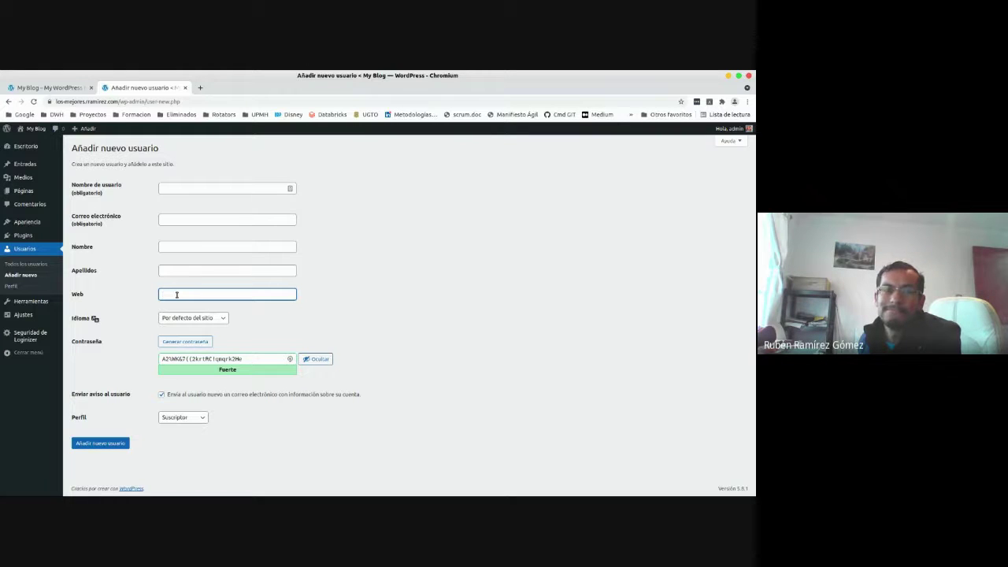
click(320, 297)
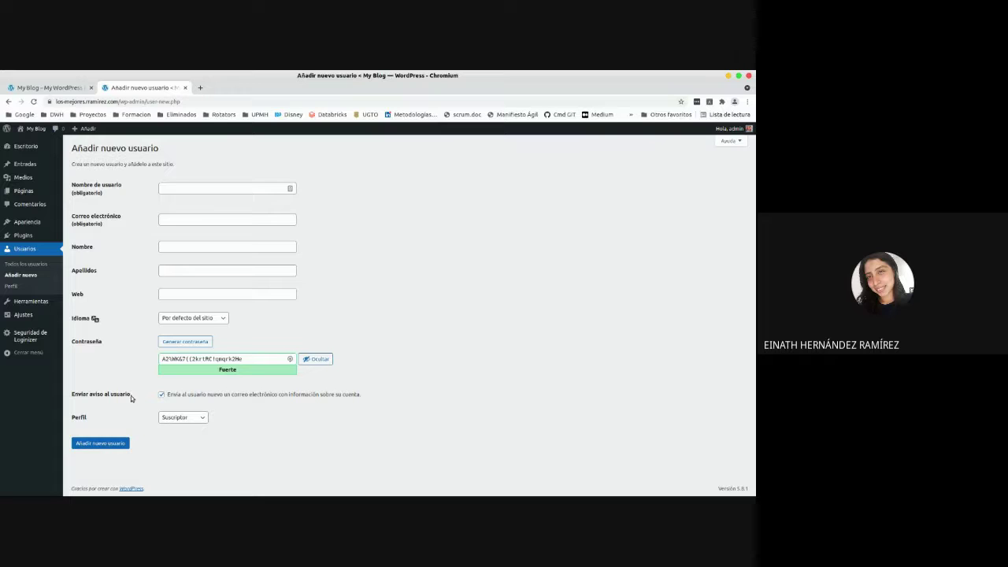
drag(131, 396, 72, 396)
click(73, 397)
drag(73, 396, 132, 396)
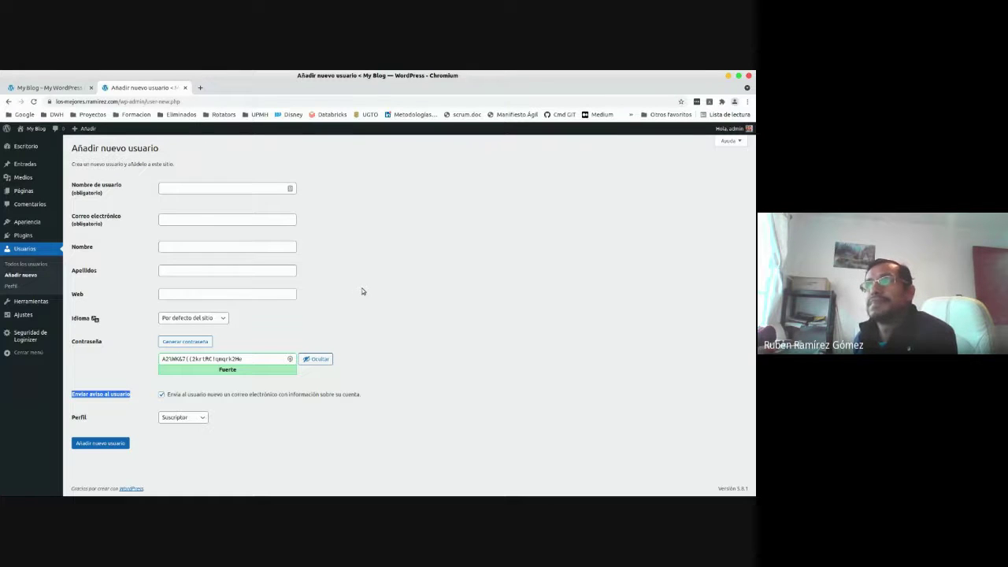
click(197, 471)
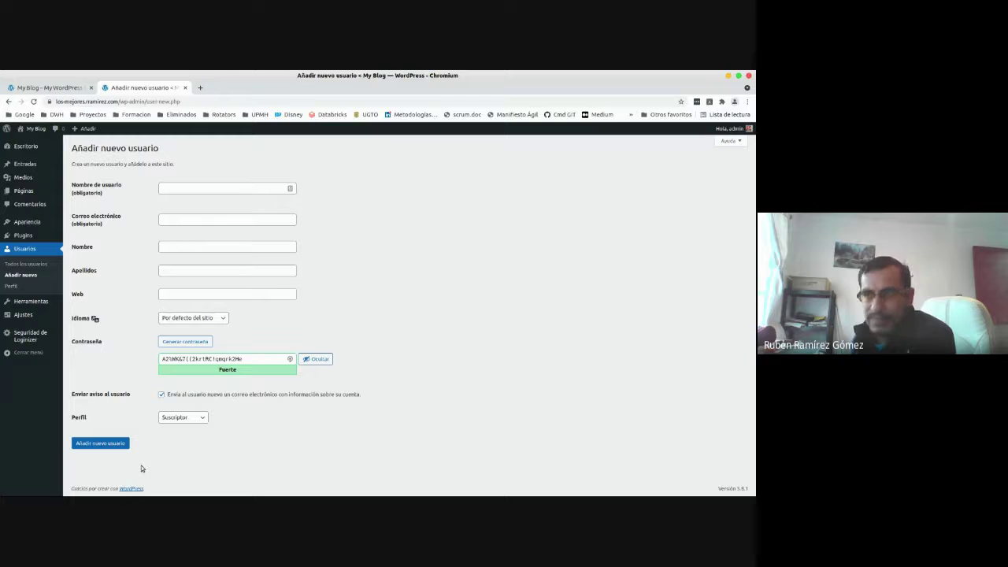
Switch to the My Blog homepage and scroll down to the MY BLOG footer text.
click(86, 88)
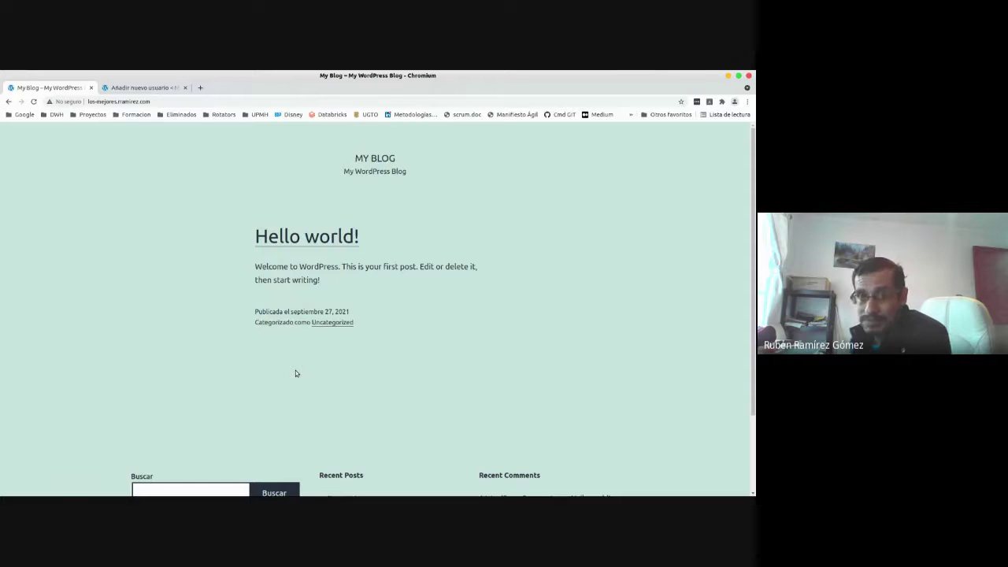
scroll(295, 373, down, 2)
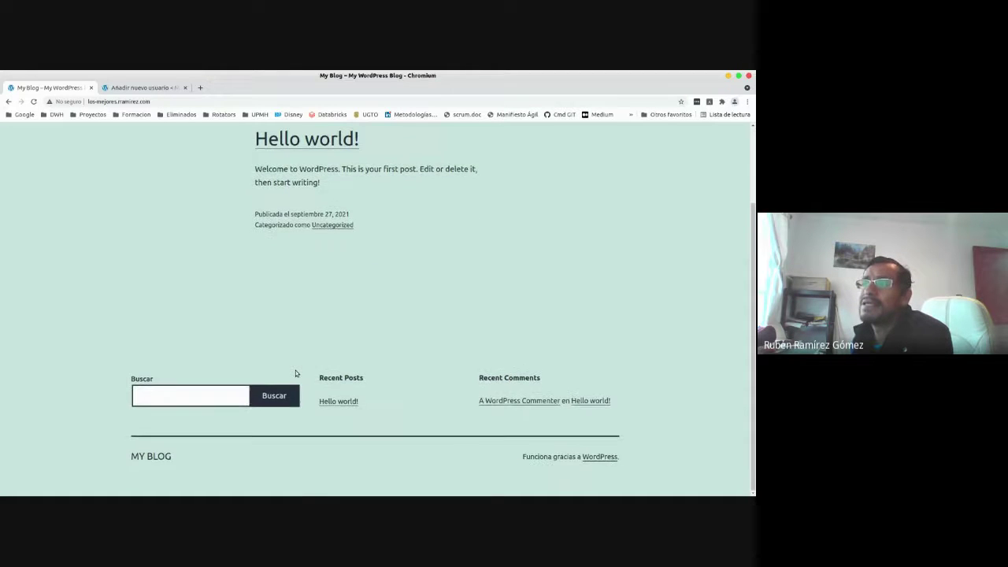
scroll(291, 440, up, 1)
scroll(291, 438, down, 2)
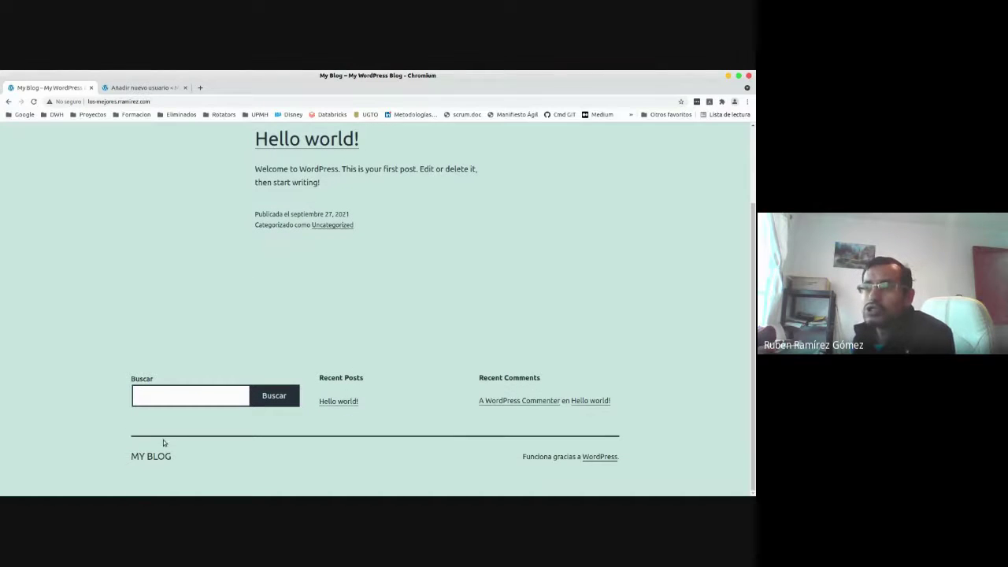
drag(132, 456, 181, 459)
click(181, 458)
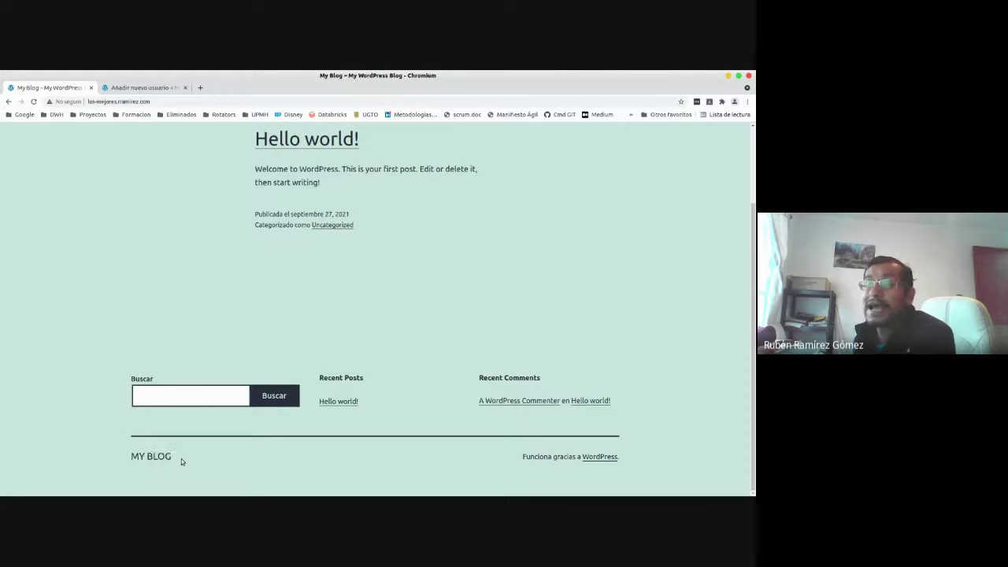
Scroll back up to the Hello world! post and highlight its date and category lines.
scroll(367, 218, up, 1)
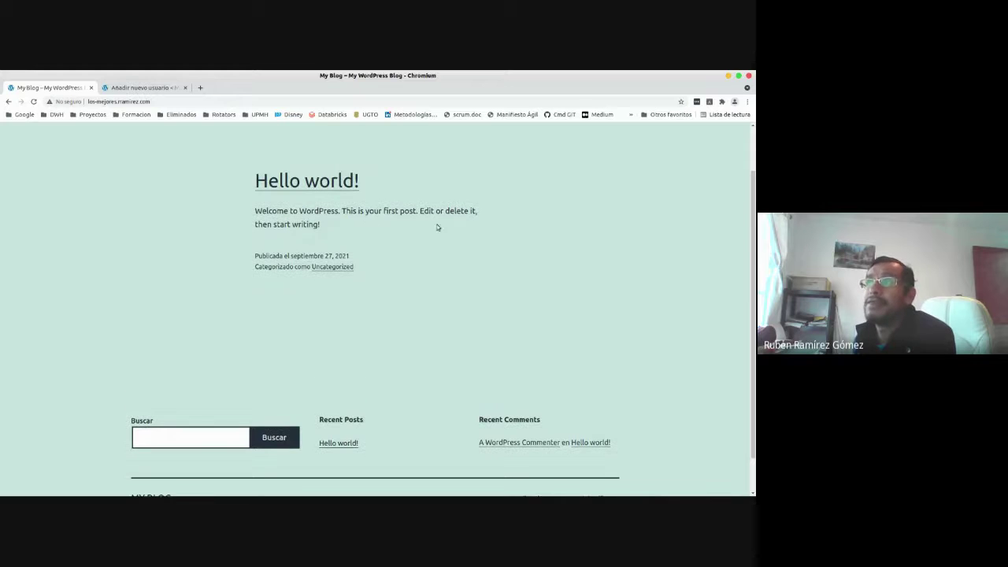
scroll(258, 330, up, 2)
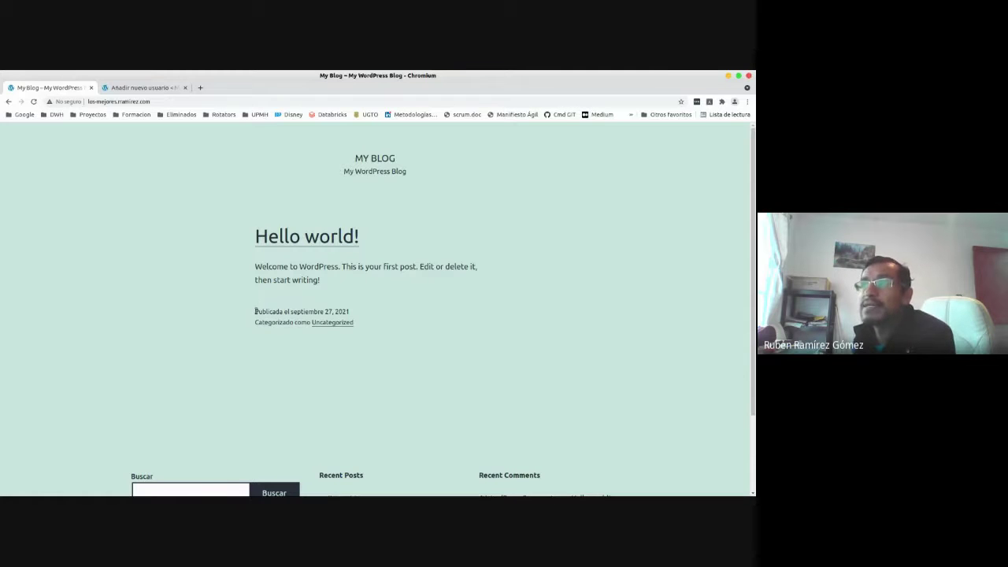
drag(275, 312, 405, 329)
click(405, 329)
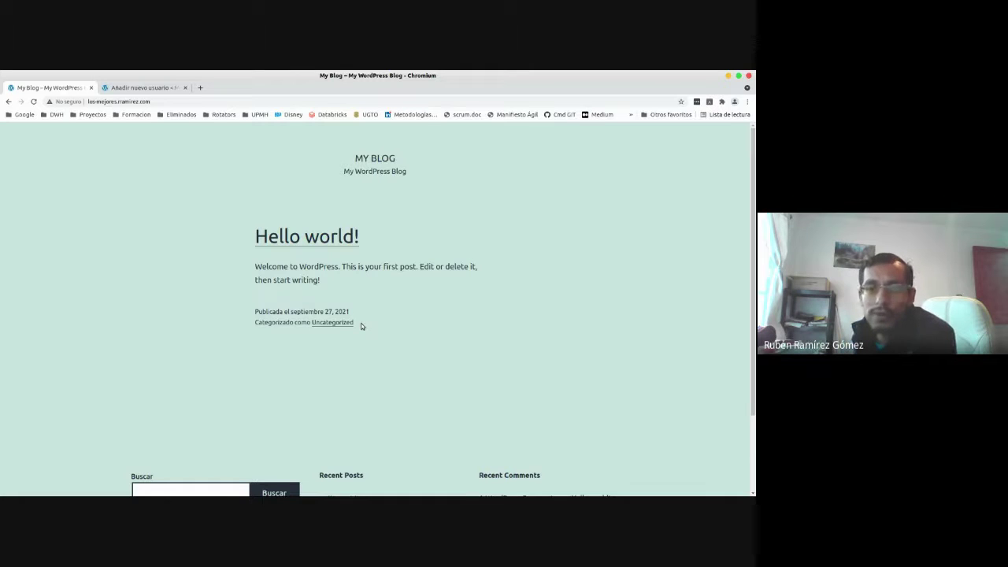
Leave the new-user form and show the Plugins instalados list in the admin sidebar.
click(156, 85)
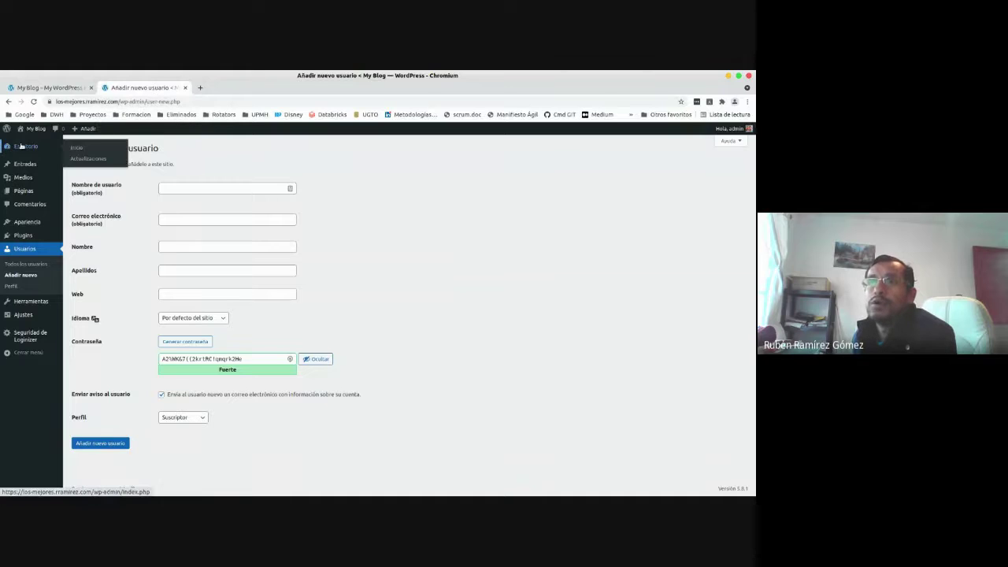
mouse_move(25, 237)
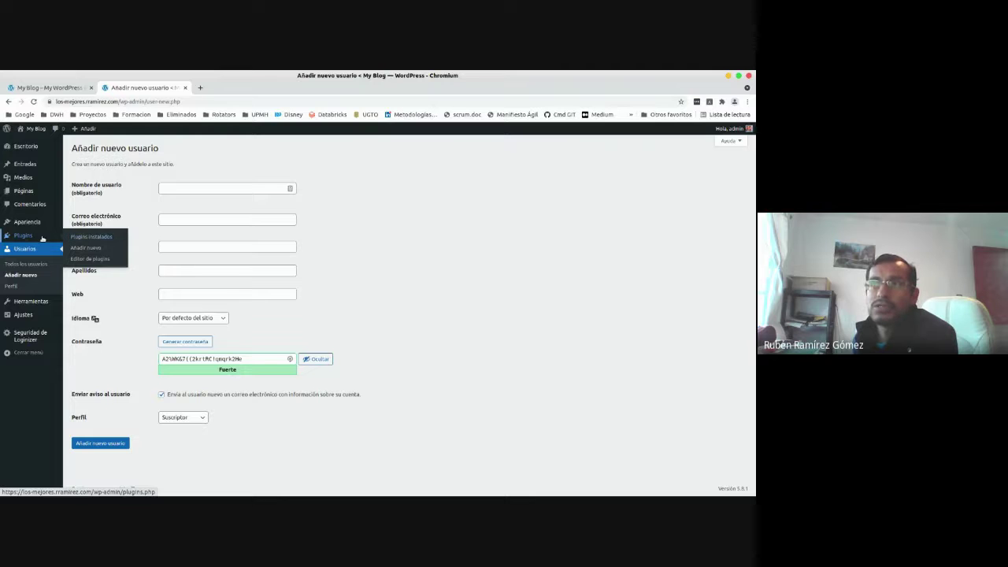
click(78, 238)
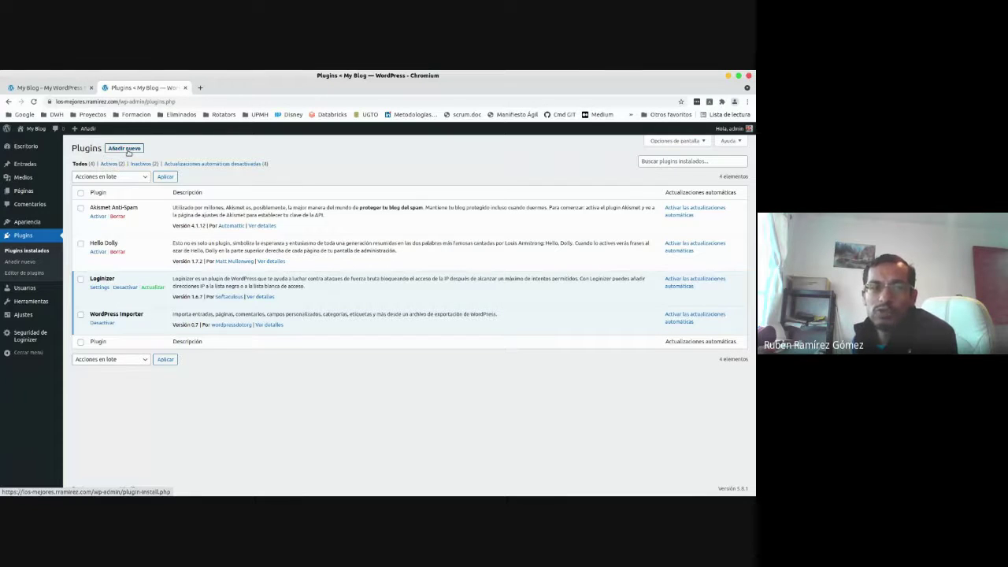
On the Añadir nuevo plugins page, search the plugin directory for 'woocommerce'.
click(126, 151)
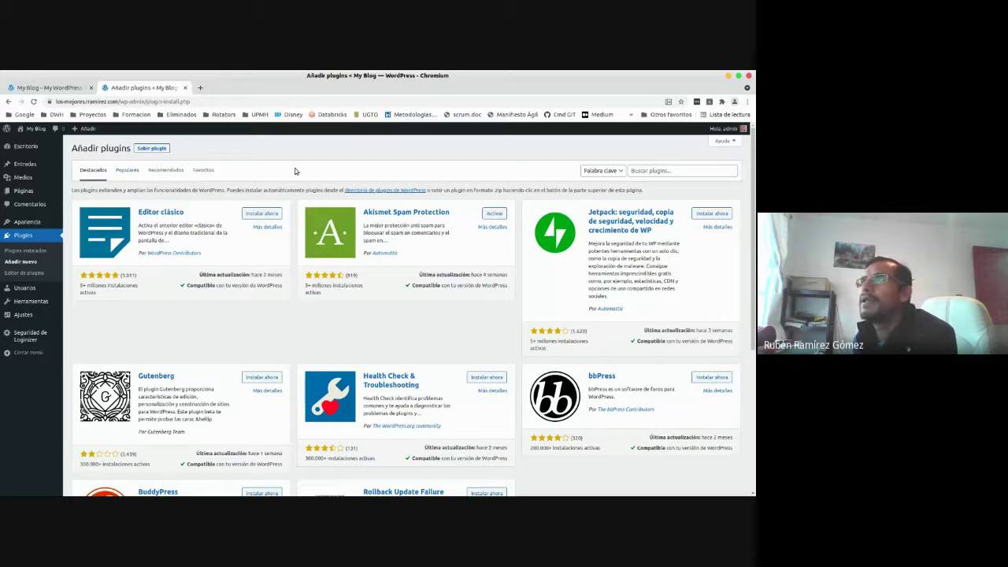
click(662, 169)
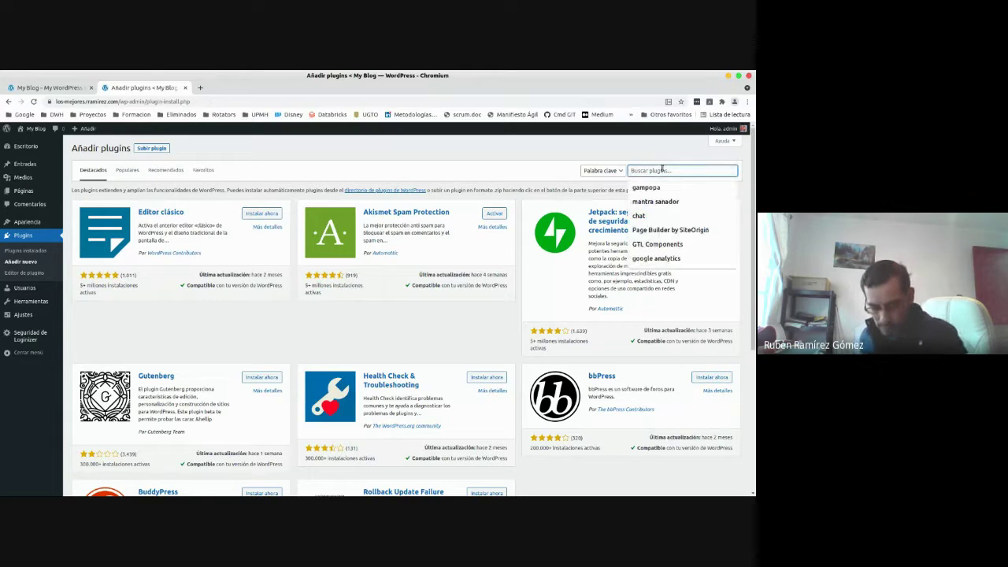
text(woocom)
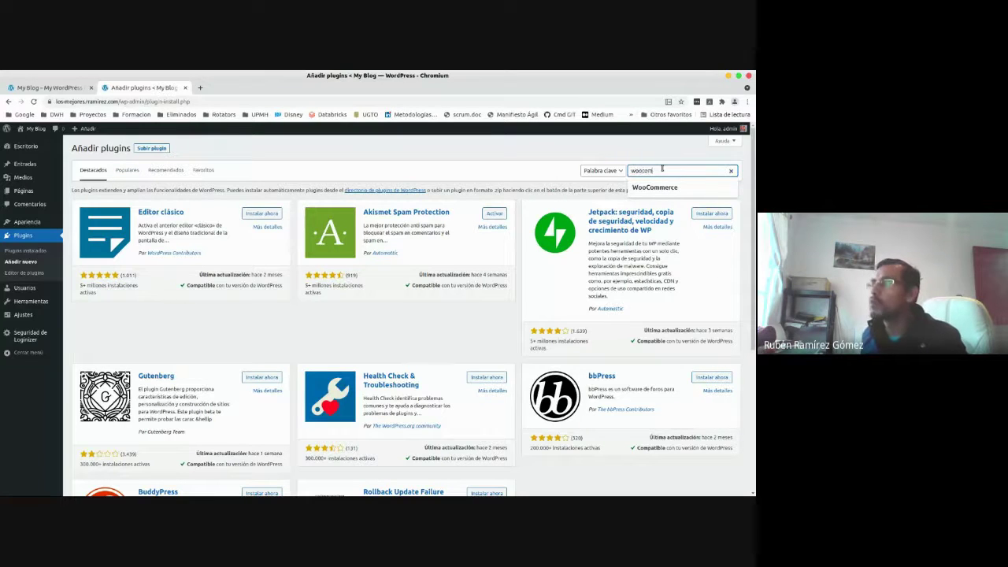
text(merce)
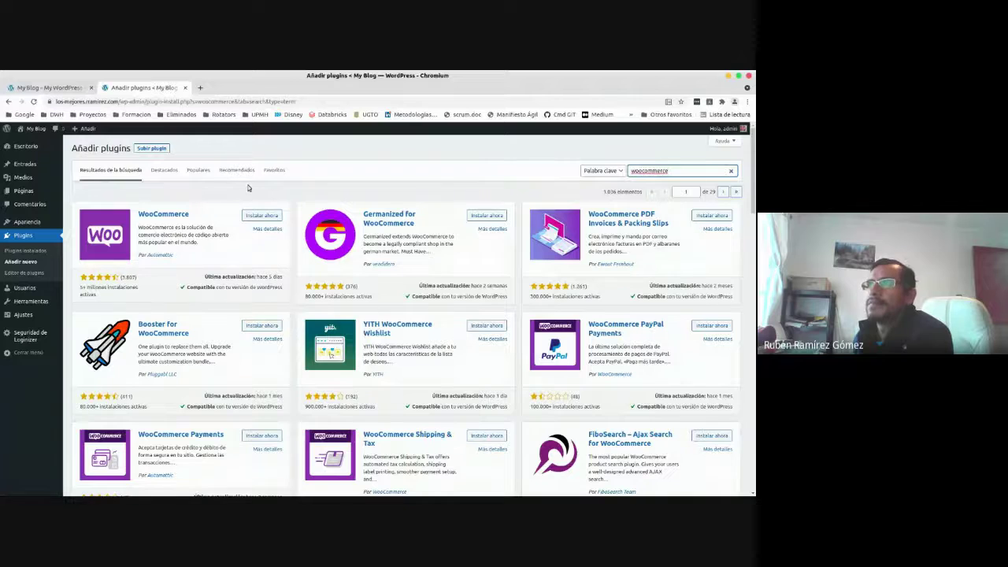
Dismiss the search suggestions and scroll through the WooCommerce search results.
click(245, 187)
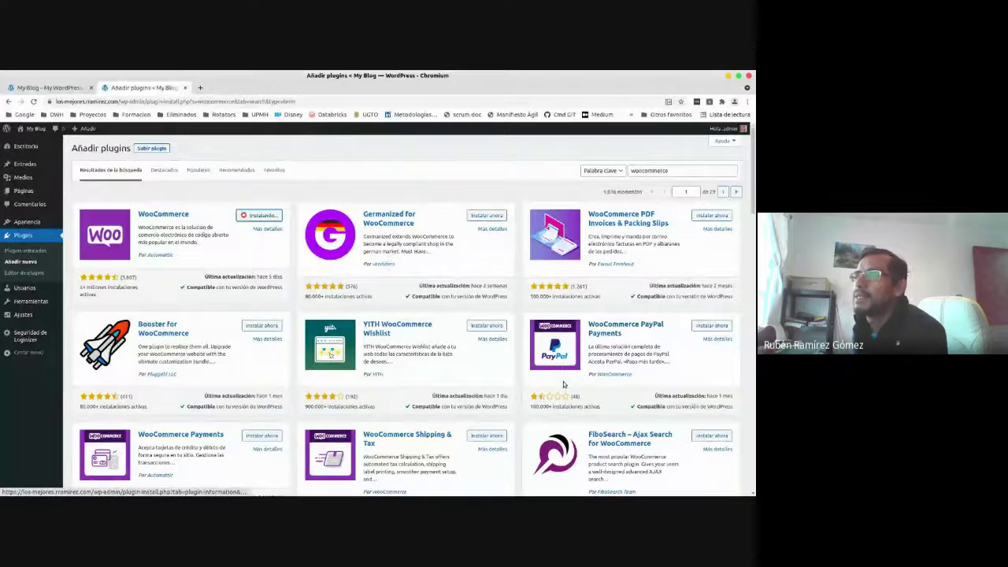
scroll(563, 382, down, 5)
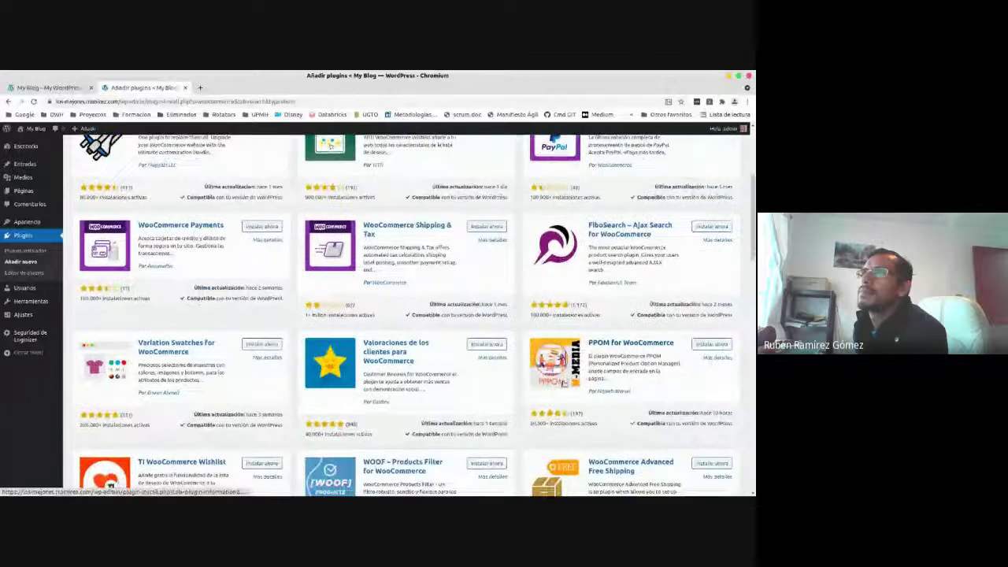
scroll(563, 381, down, 1)
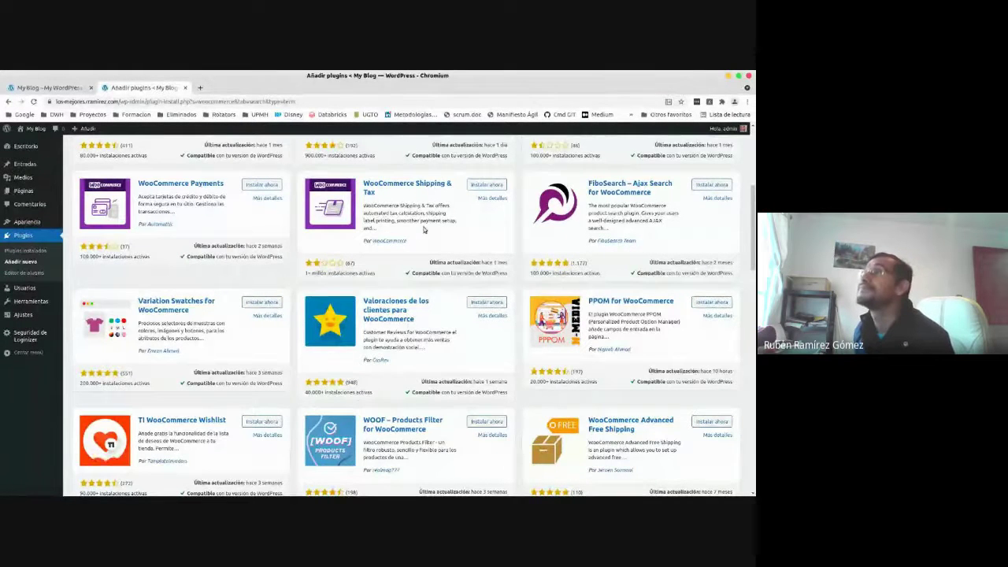
scroll(424, 230, down, 3)
scroll(423, 229, down, 4)
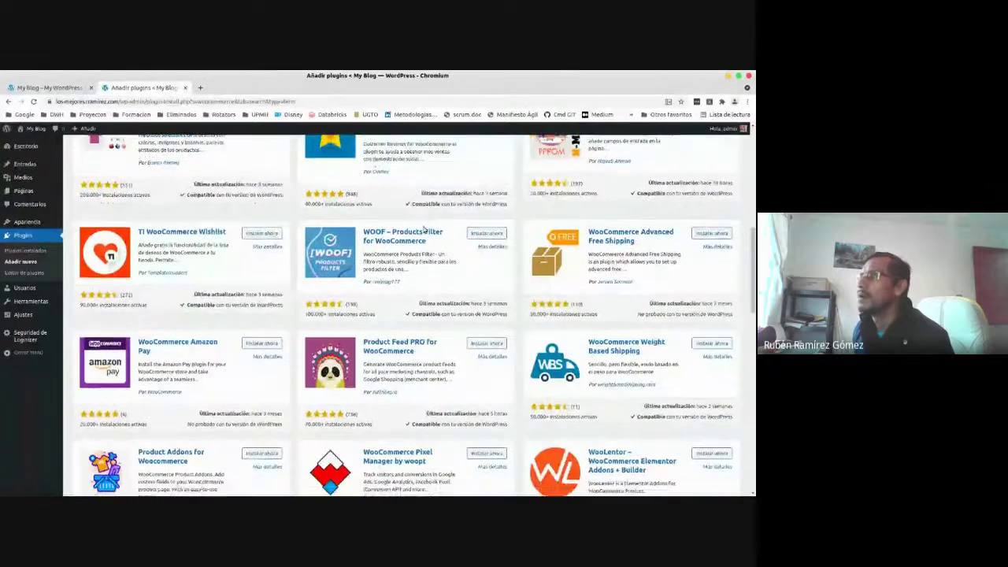
scroll(424, 229, down, 3)
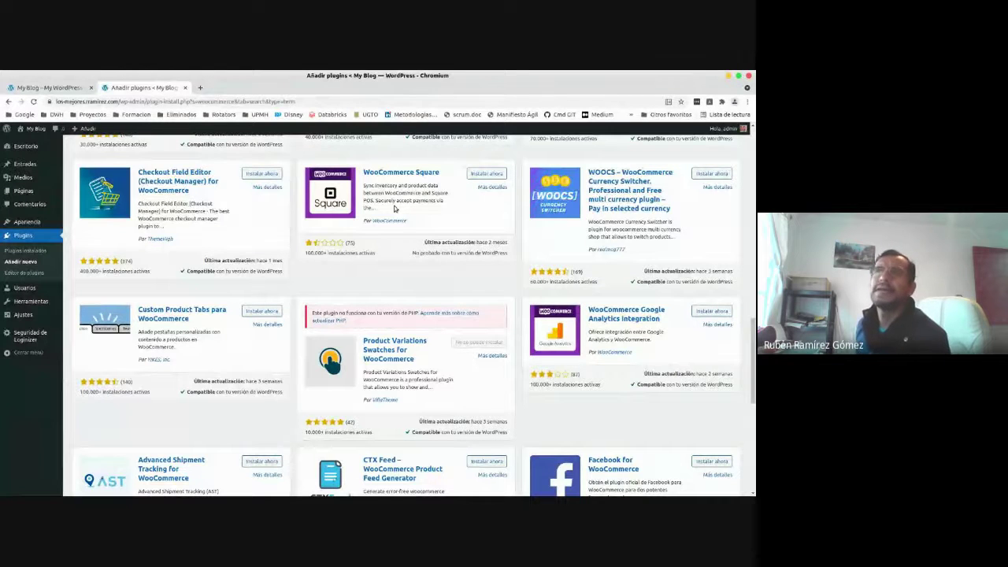
scroll(402, 218, down, 3)
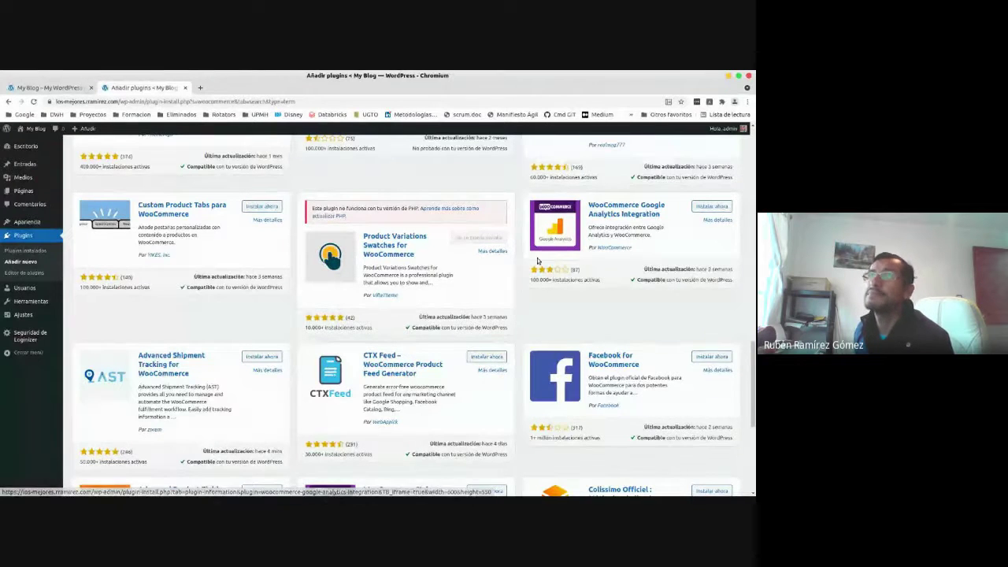
scroll(539, 248, down, 3)
scroll(538, 260, down, 2)
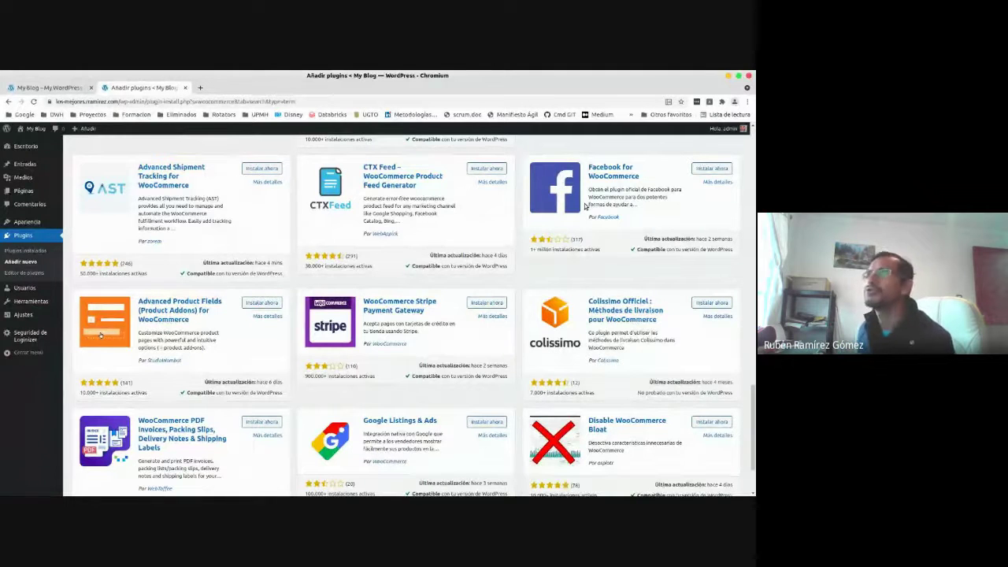
scroll(547, 274, down, 3)
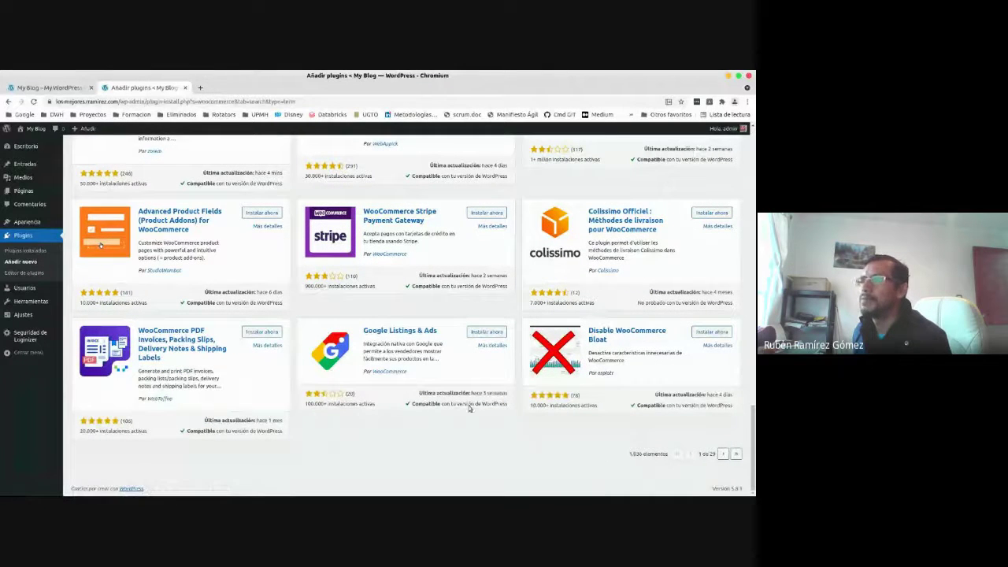
scroll(333, 437, up, 1)
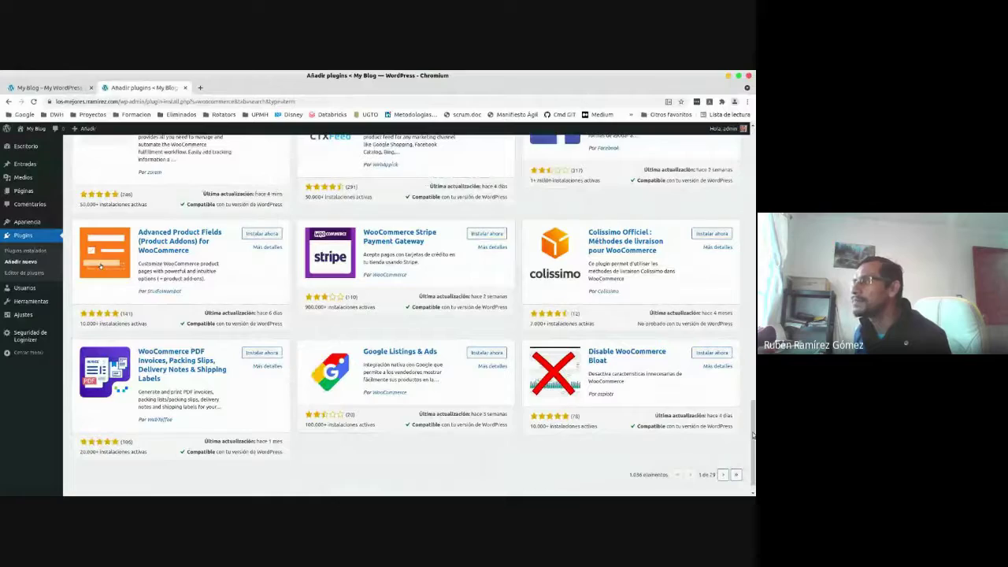
drag(753, 434, 753, 165)
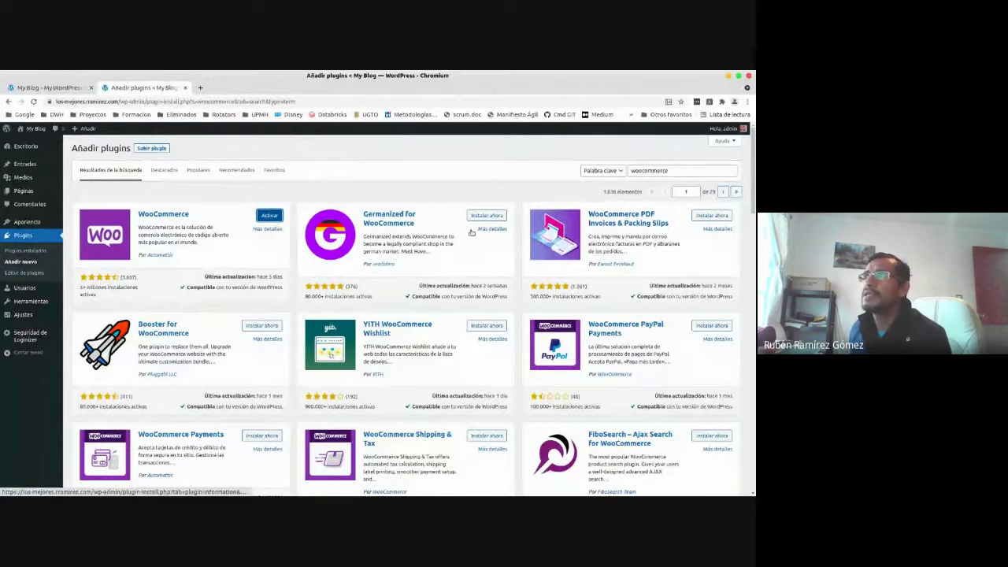
View WooCommerce's details and its Instalación tab, recommending PHP 7.2 and MySQL 5.6.
click(268, 230)
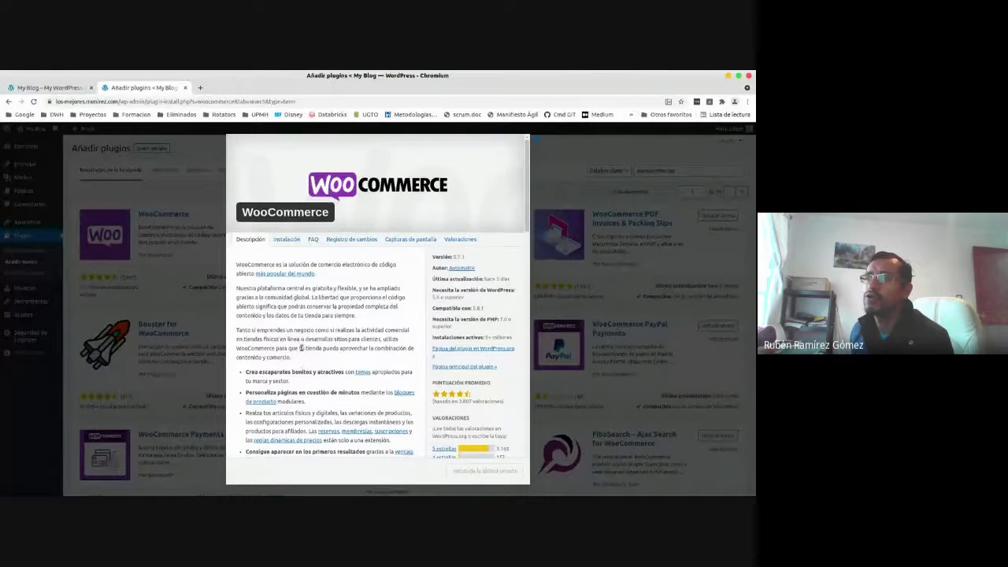
scroll(300, 348, down, 6)
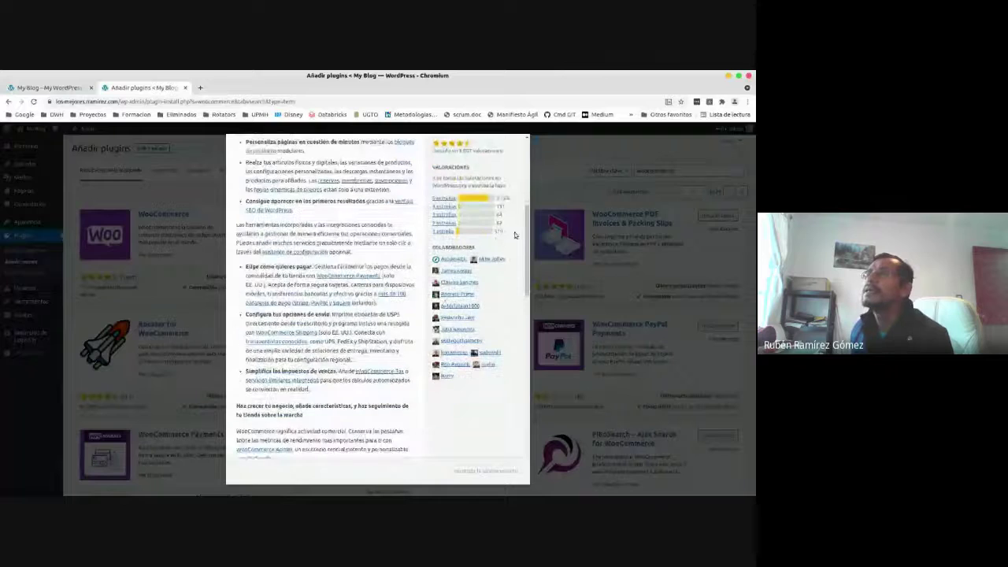
drag(526, 236, 526, 146)
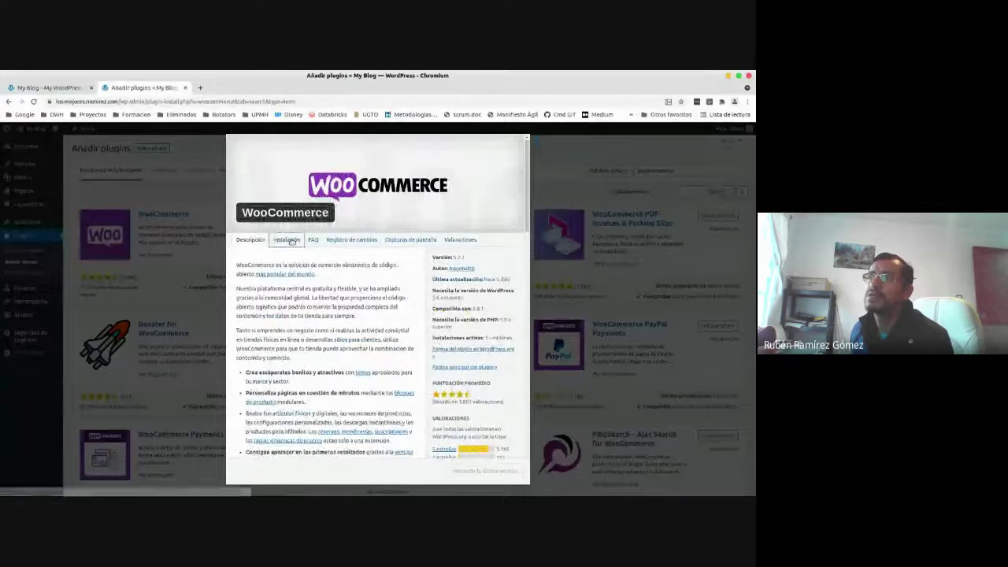
click(288, 240)
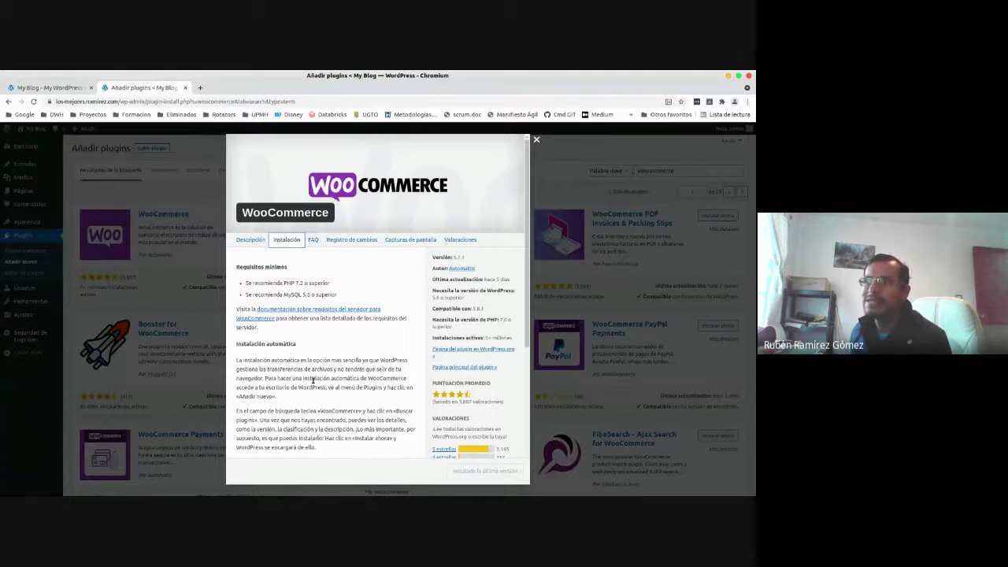
scroll(312, 381, down, 5)
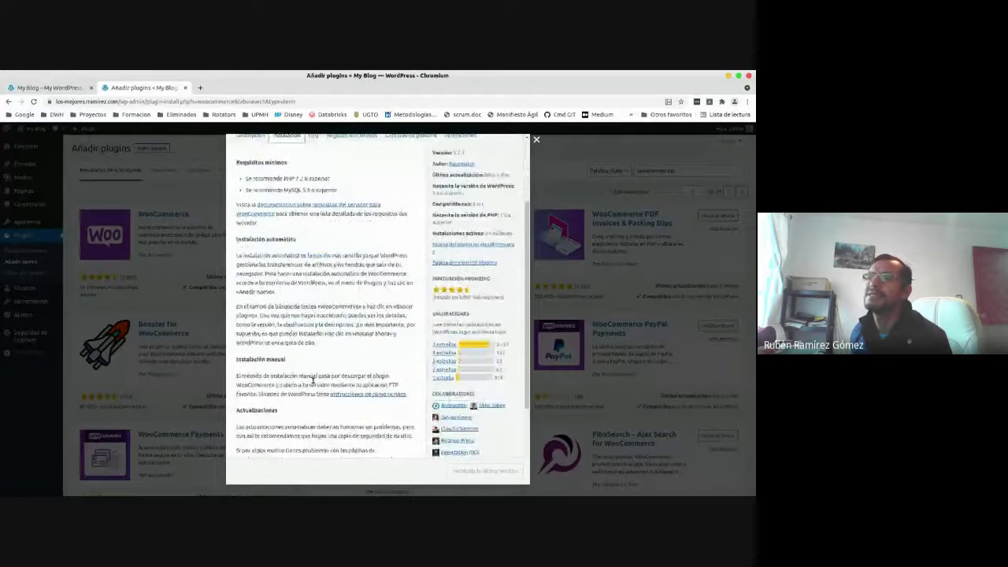
scroll(313, 383, up, 5)
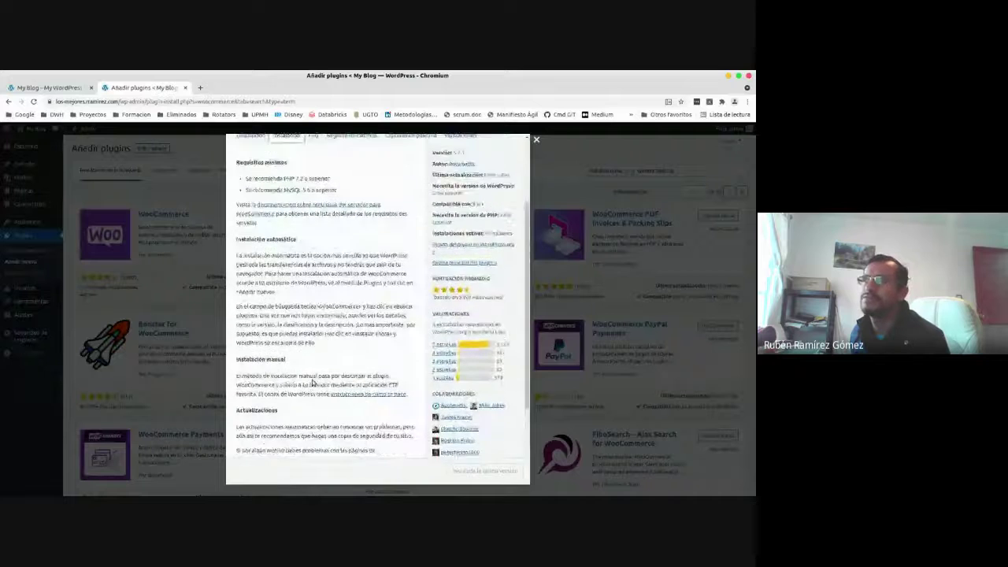
Read WooCommerce's FAQ and scroll through its Registro de cambios.
click(313, 240)
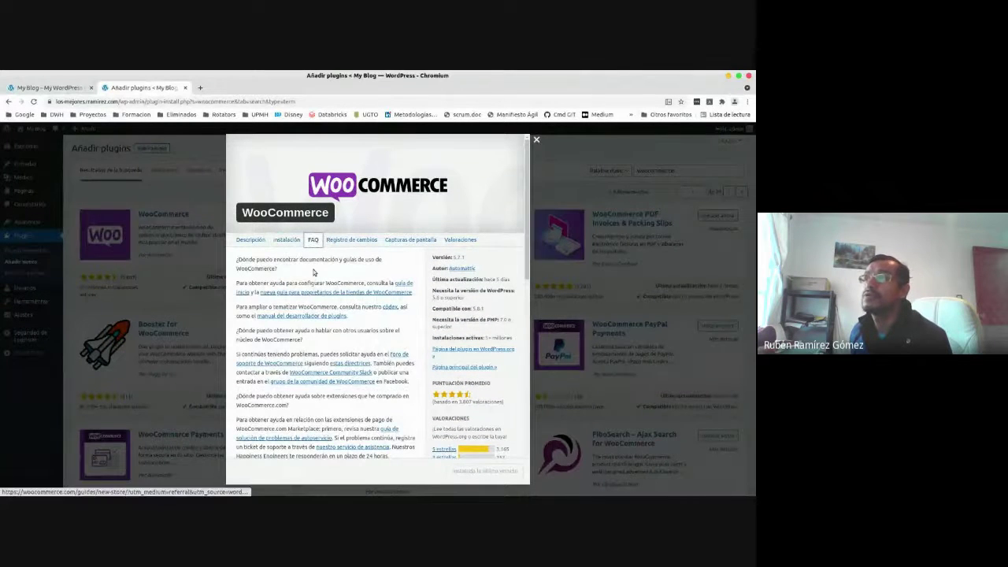
click(352, 239)
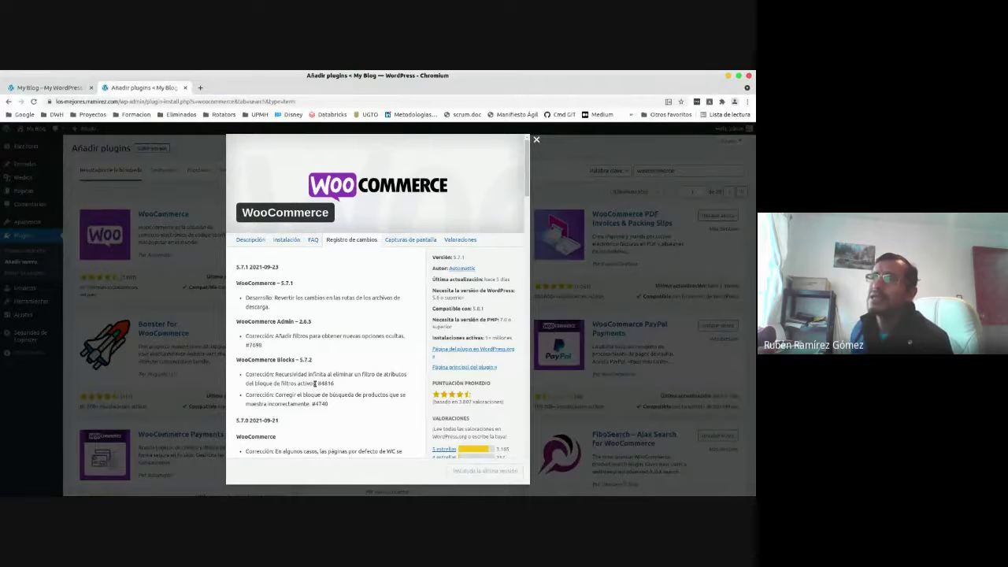
scroll(315, 384, down, 1)
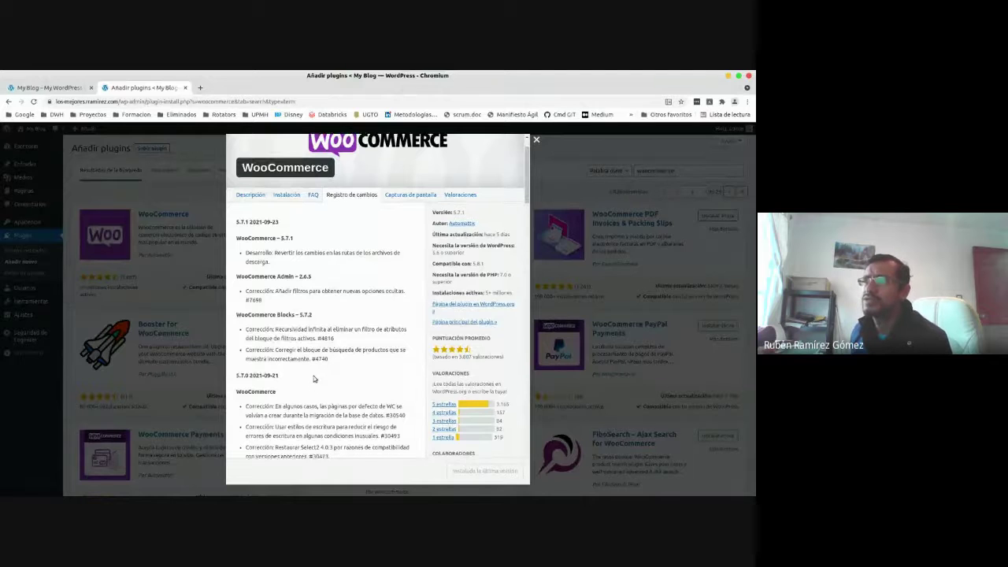
scroll(314, 375, down, 6)
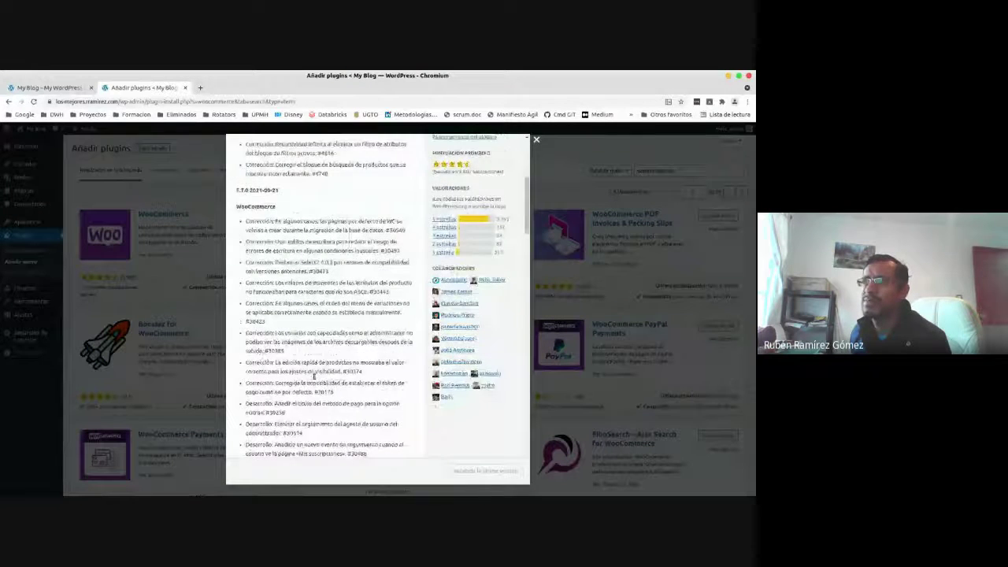
scroll(313, 376, up, 7)
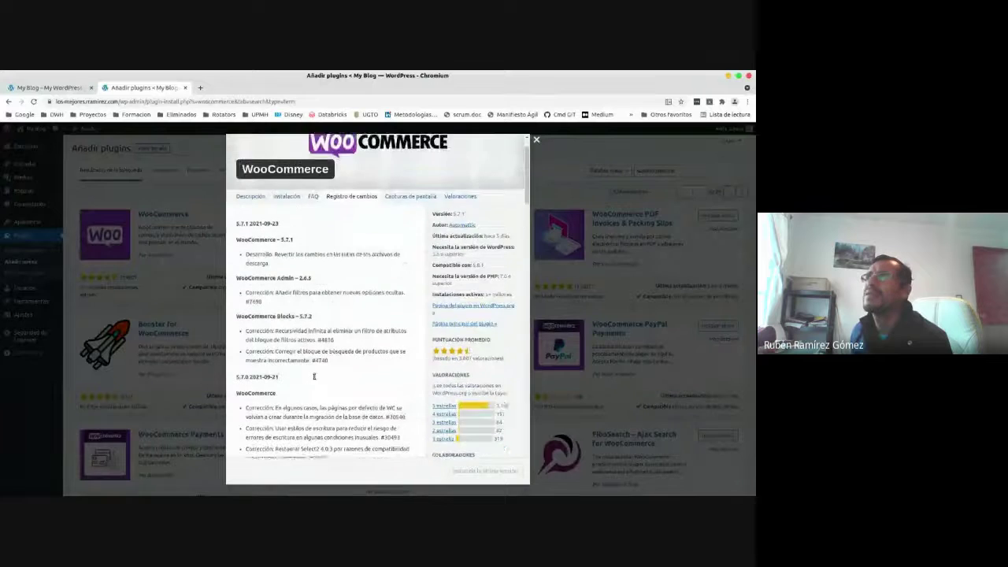
Browse WooCommerce's screenshots and Valoraciones, then close the details dialog.
click(411, 239)
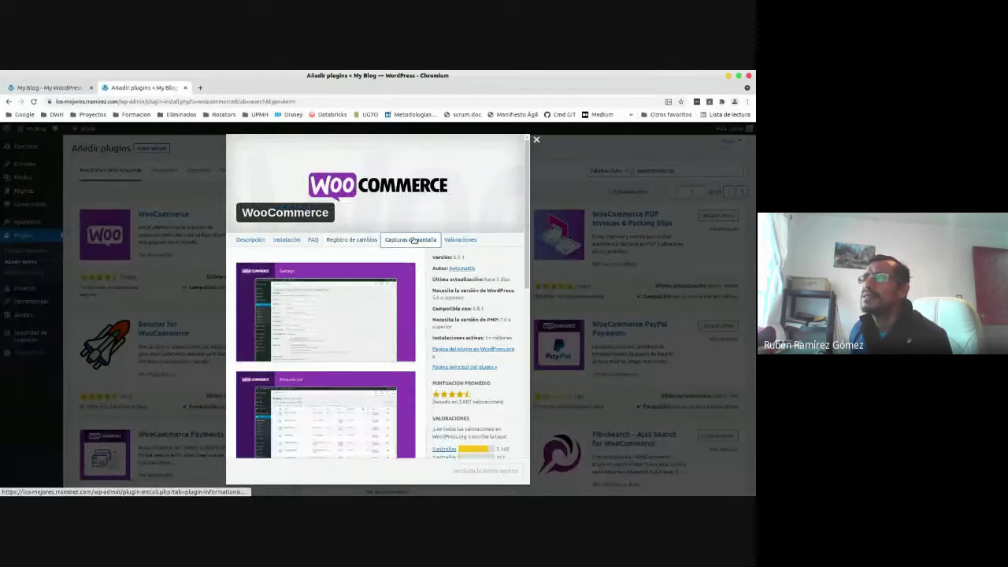
drag(527, 229, 519, 421)
scroll(489, 331, up, 15)
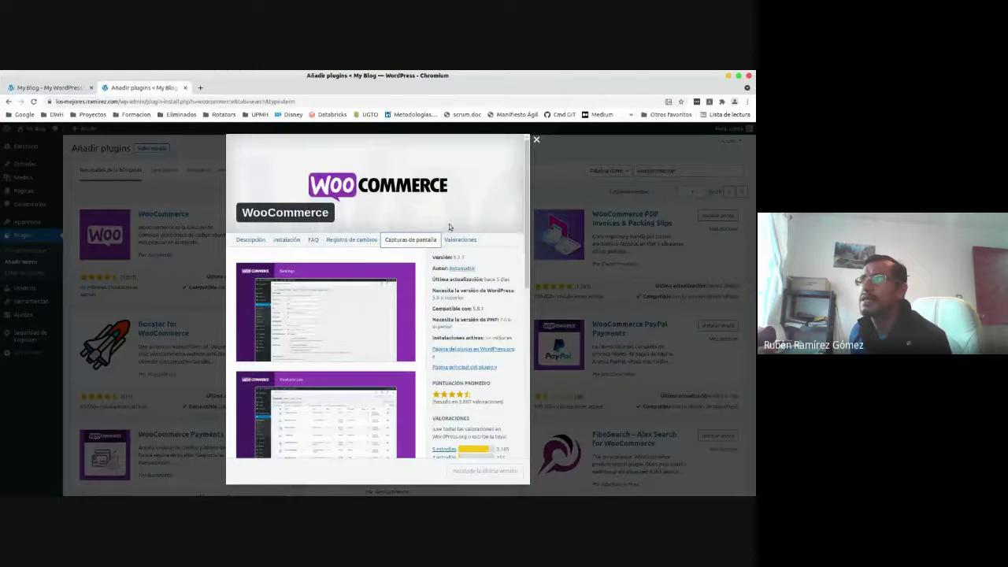
click(464, 242)
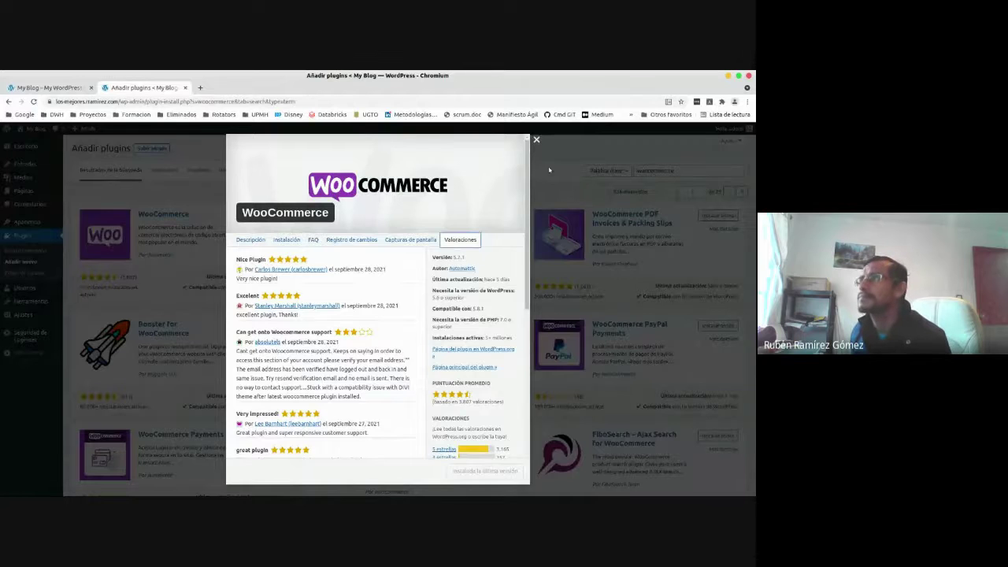
click(537, 139)
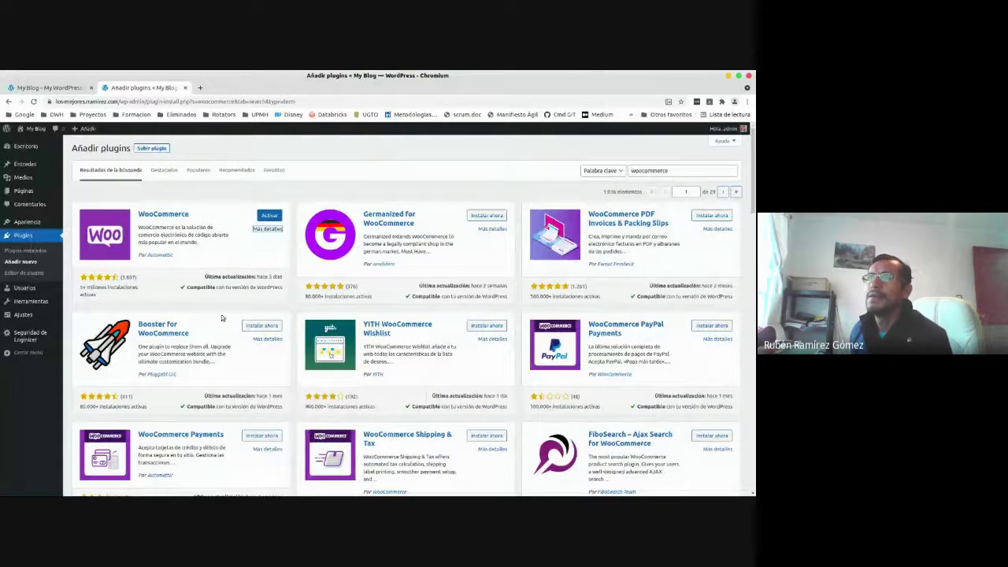
Activate WooCommerce from its card so the store details wizard loads.
click(265, 219)
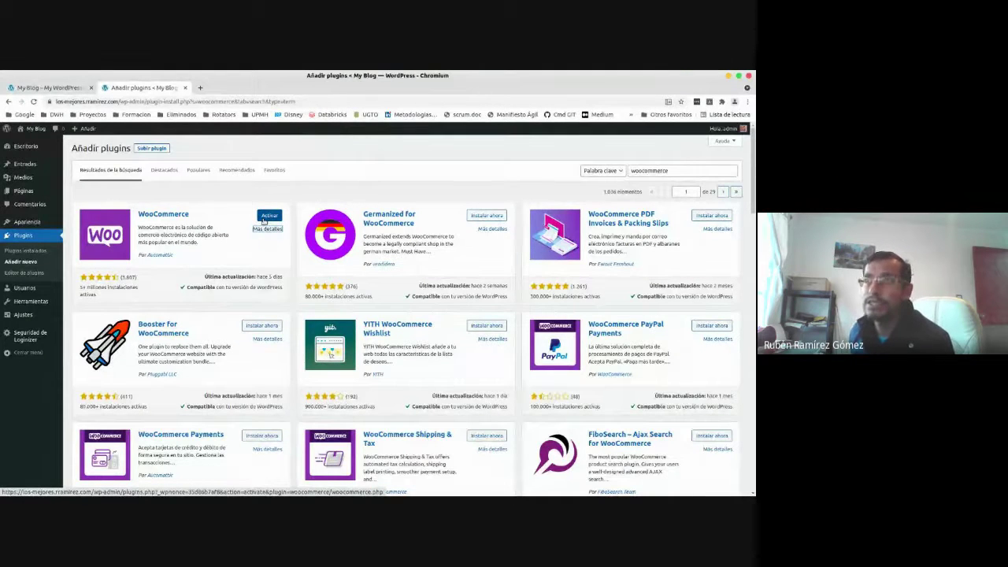
click(265, 218)
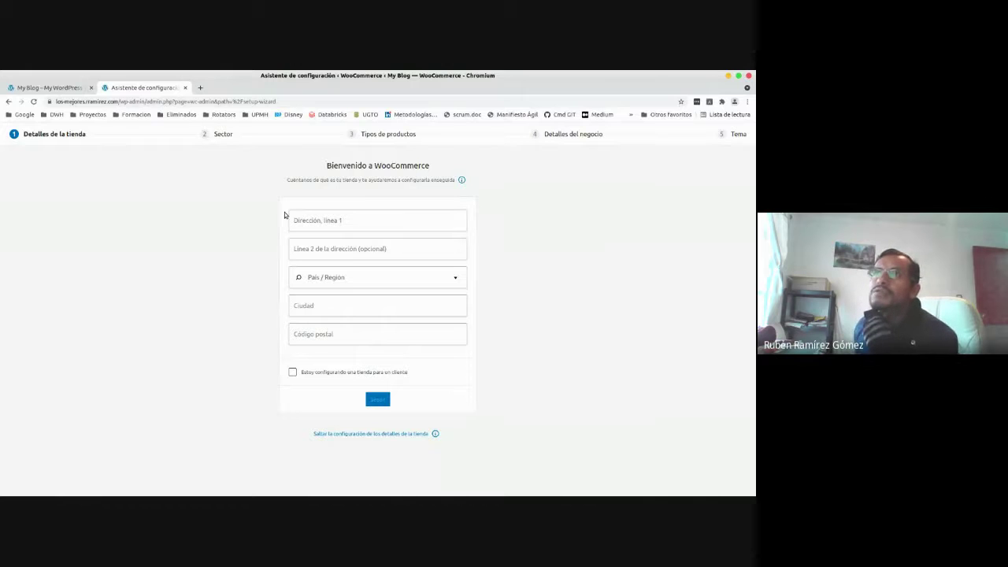
Enter Tizayuca as the first address line and set País/Región to México — Hidalgo.
click(326, 219)
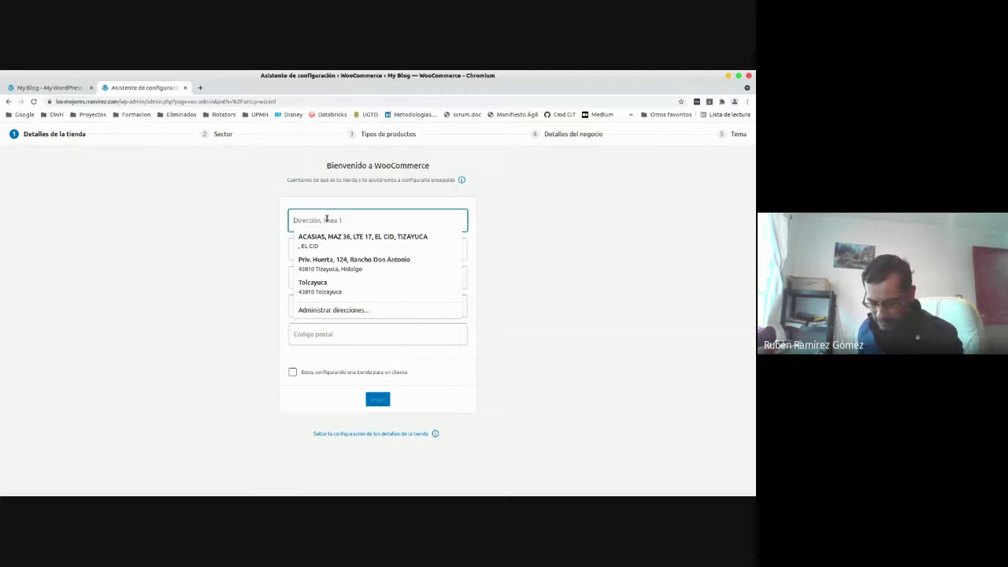
text(Tizayuca)
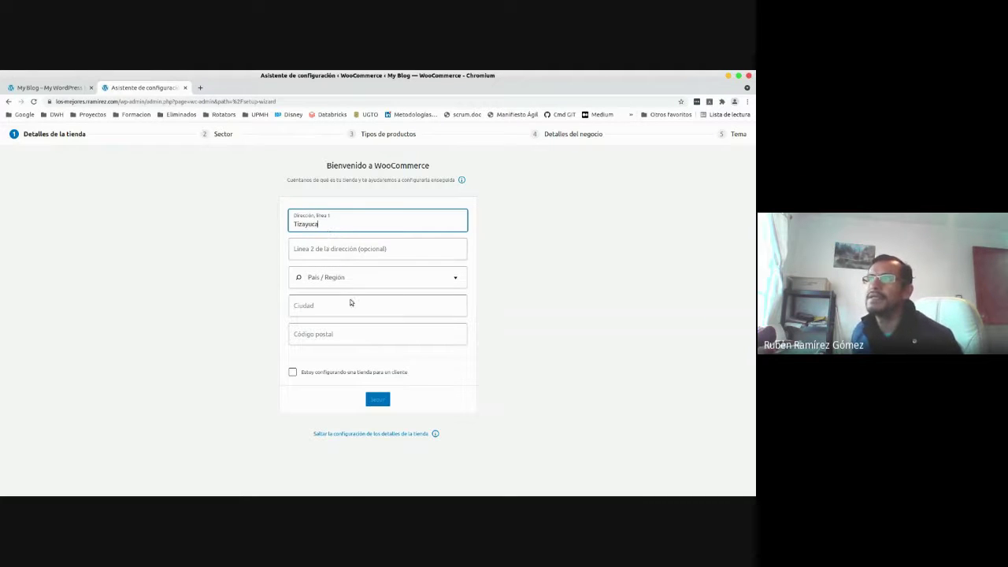
click(358, 276)
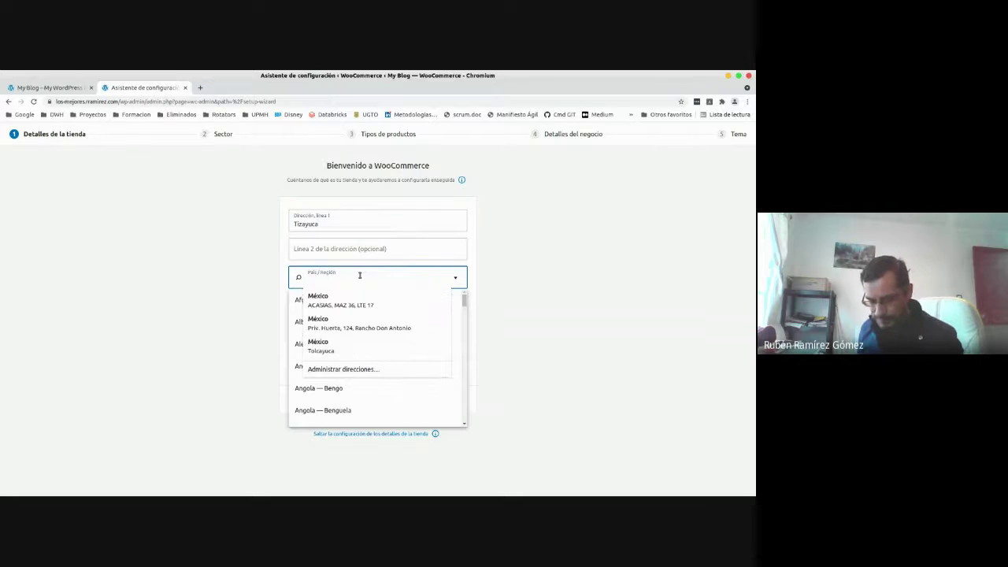
text(hodal)
key(BackSpace)
key(BackSpace)
key(BackSpace)
key(BackSpace)
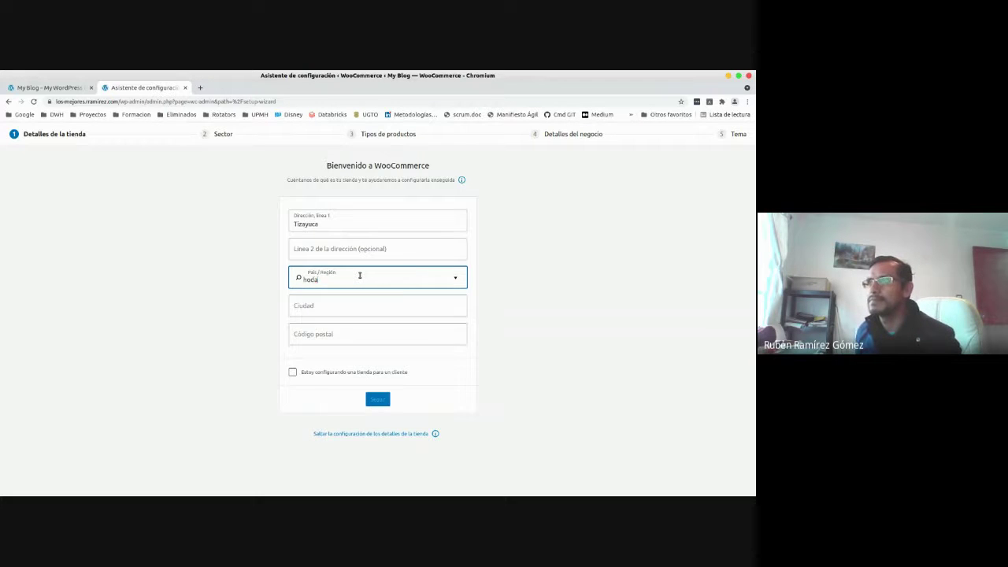
text(id)
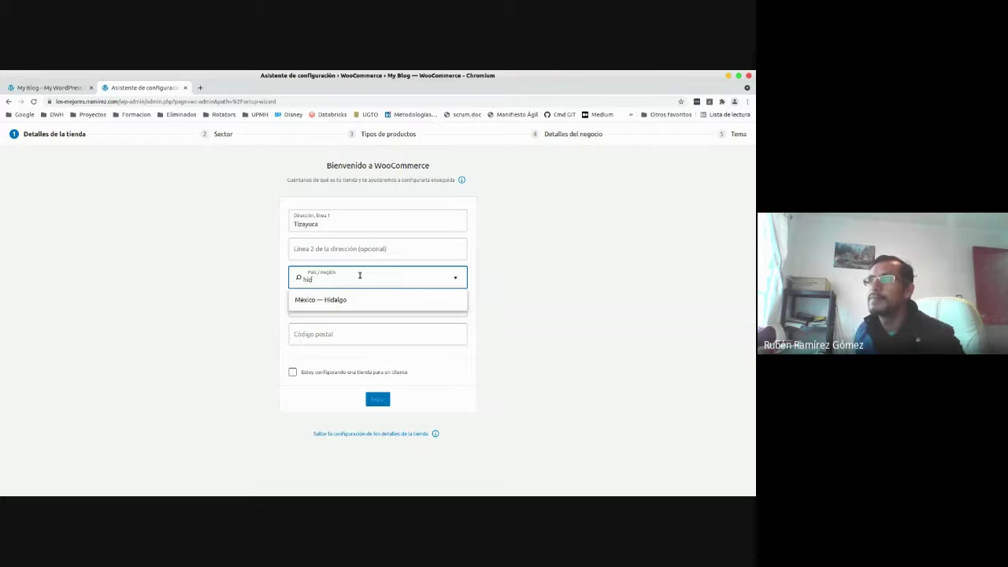
click(338, 302)
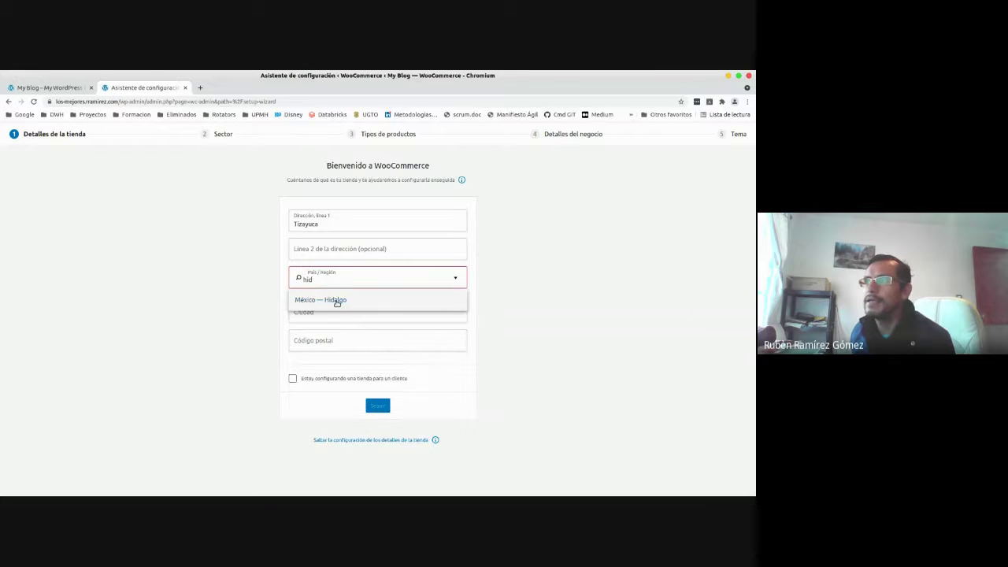
click(327, 310)
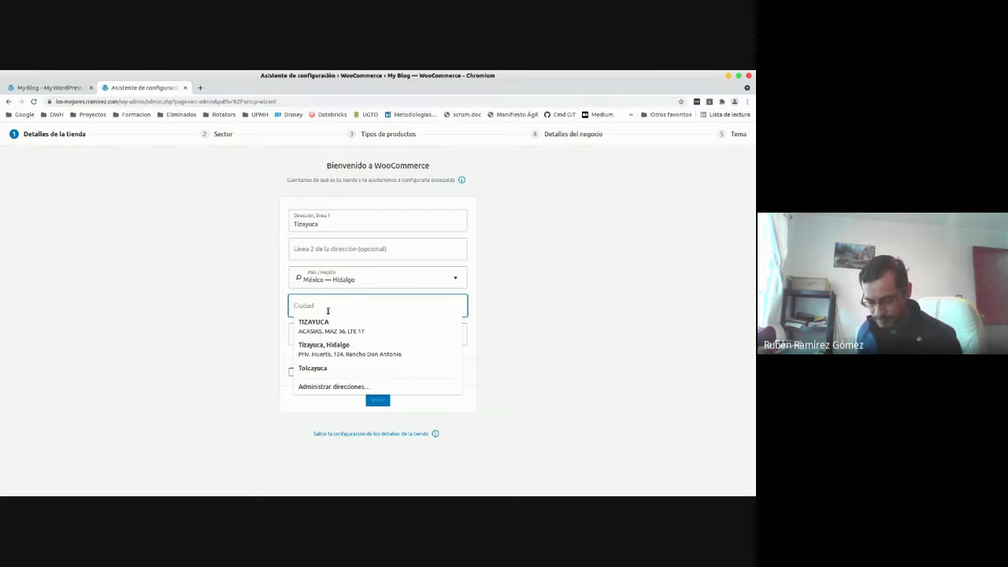
Set city Tizayuca and postal code 43810, then submit the store address.
text(T)
key(BackSpace)
text(Ti)
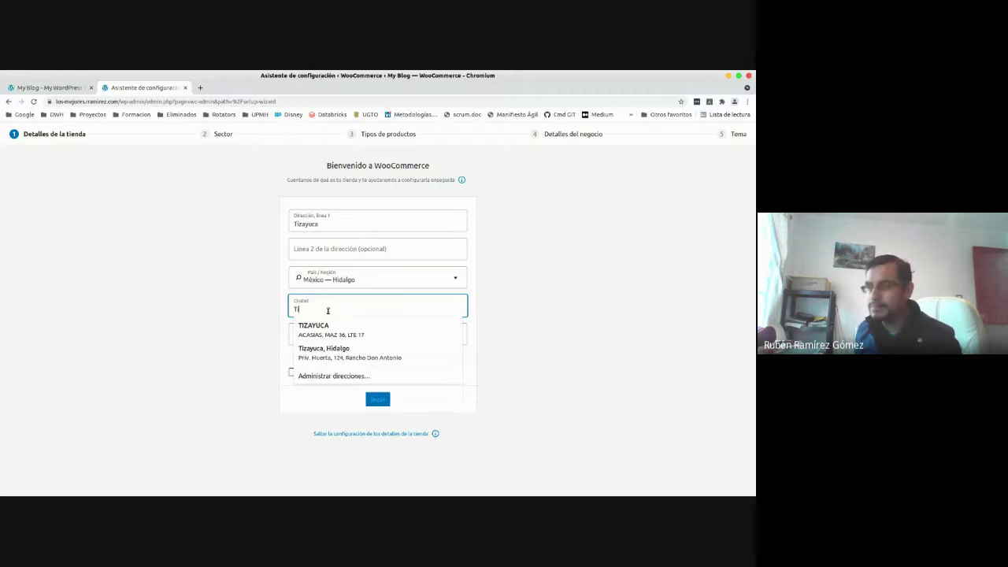
text(zayuca)
key(Tab)
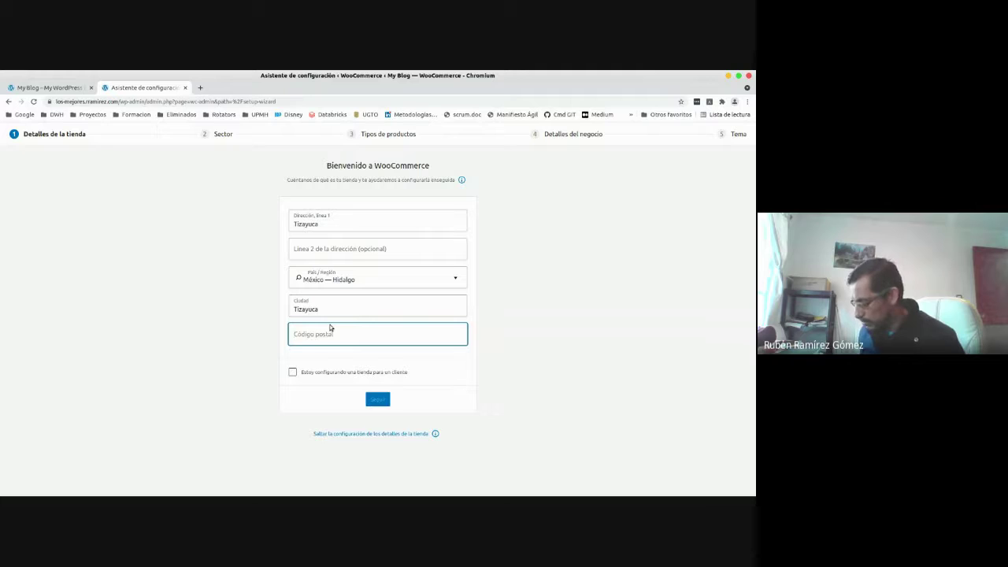
text(43810)
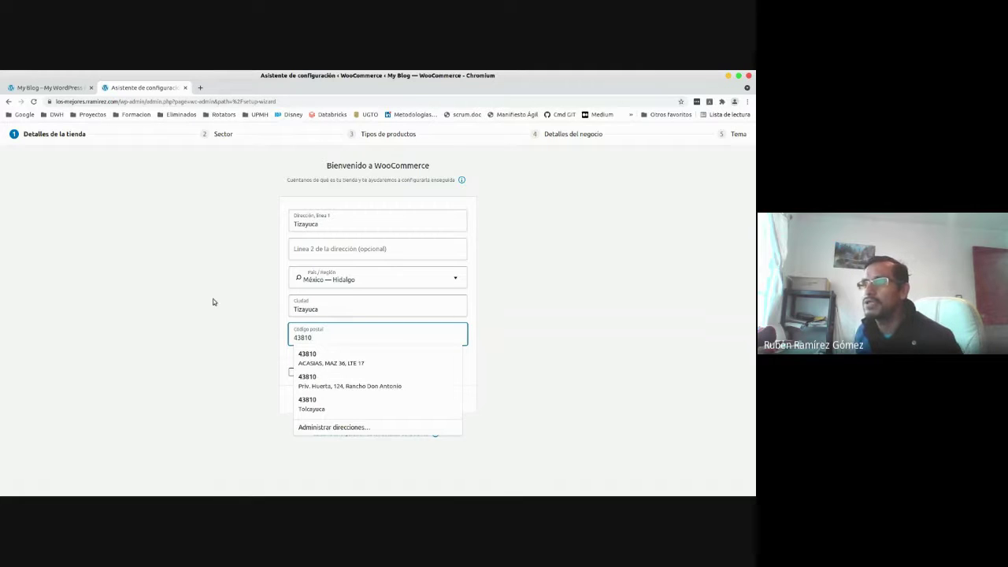
click(213, 299)
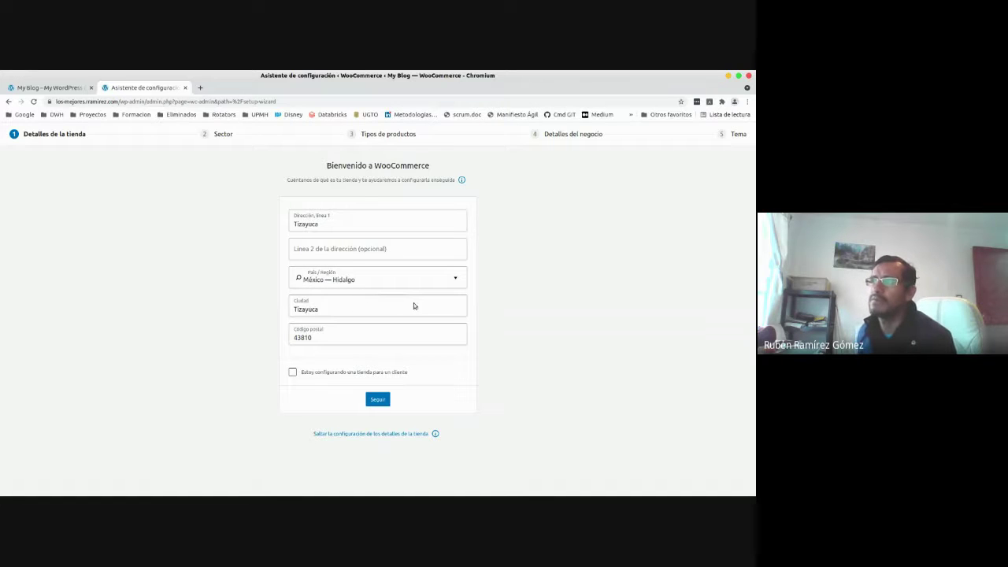
click(379, 400)
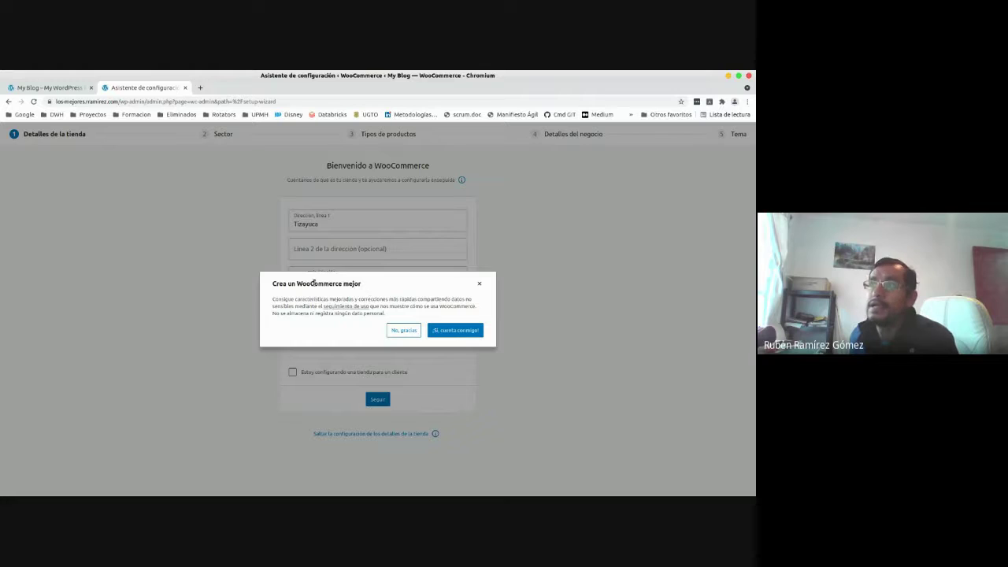
Accept sharing anonymous usage data with 'Sí, cuenta conmigo' in the prompt.
drag(297, 284, 344, 284)
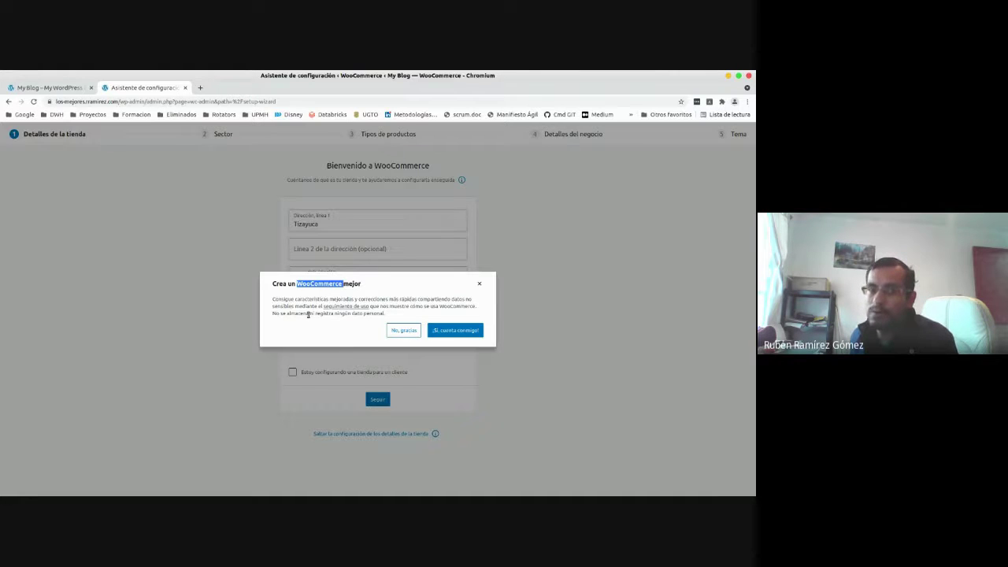
click(308, 314)
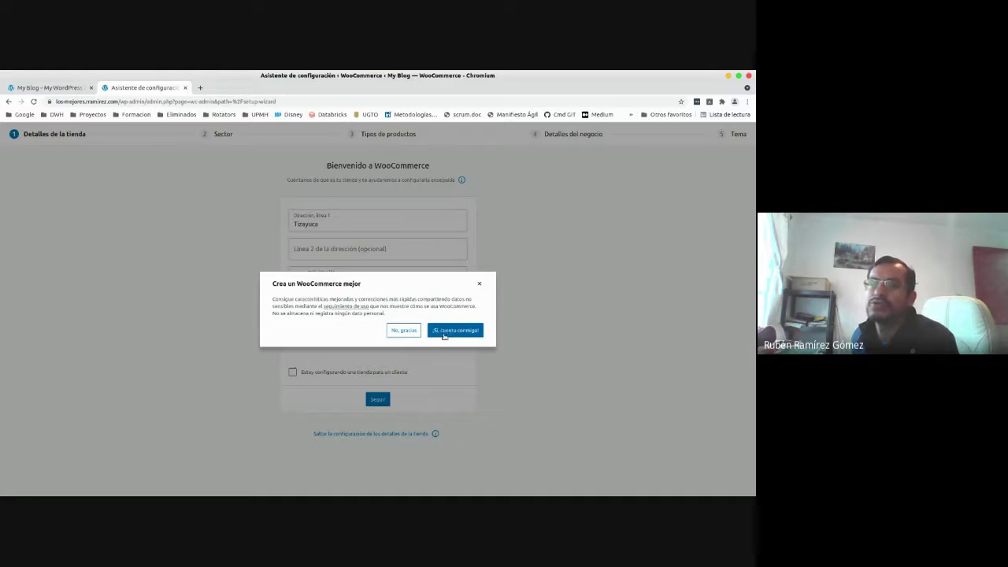
click(455, 331)
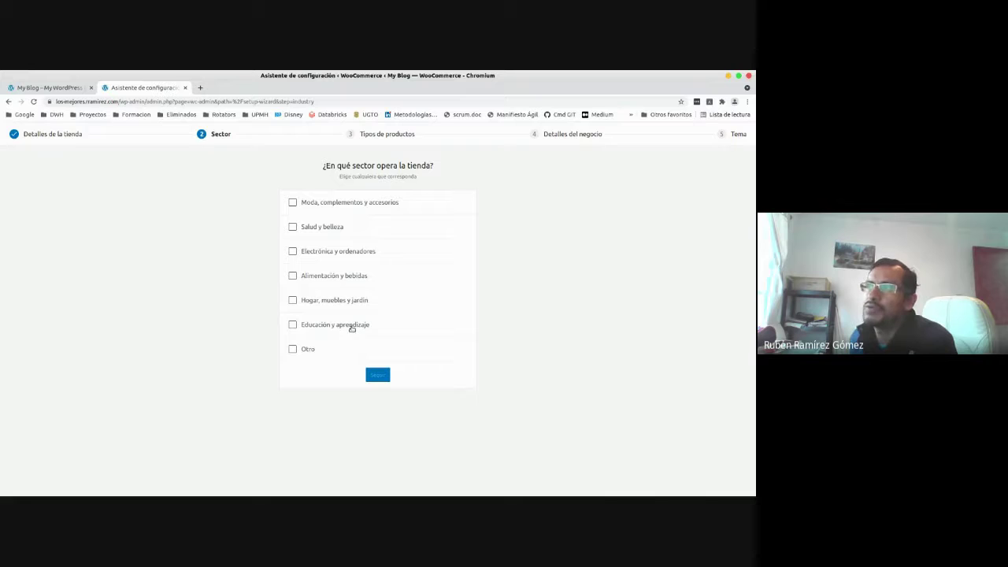
Choose Alimentación y bebidas as the sector, leaving Otro unticked, and continue.
click(308, 350)
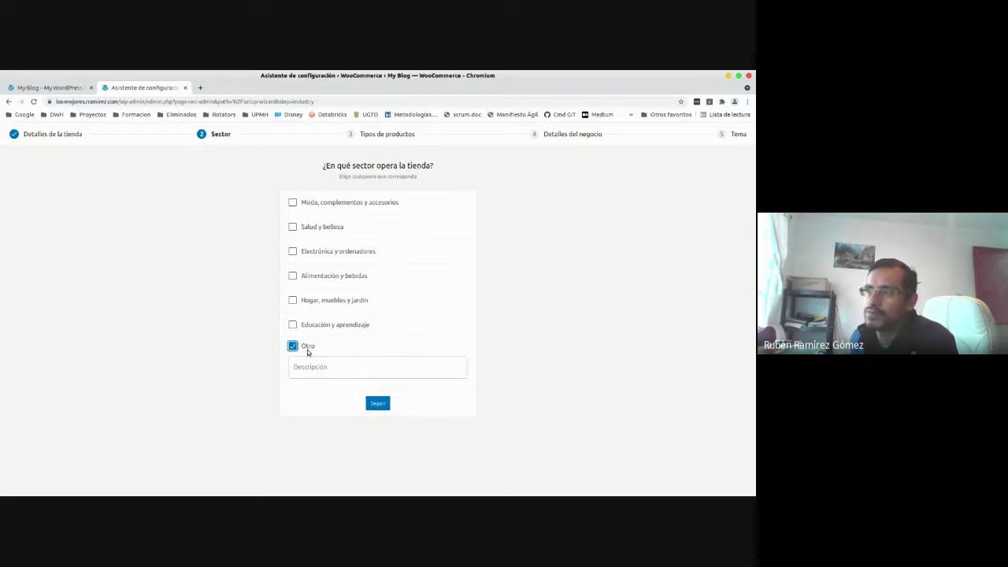
click(308, 351)
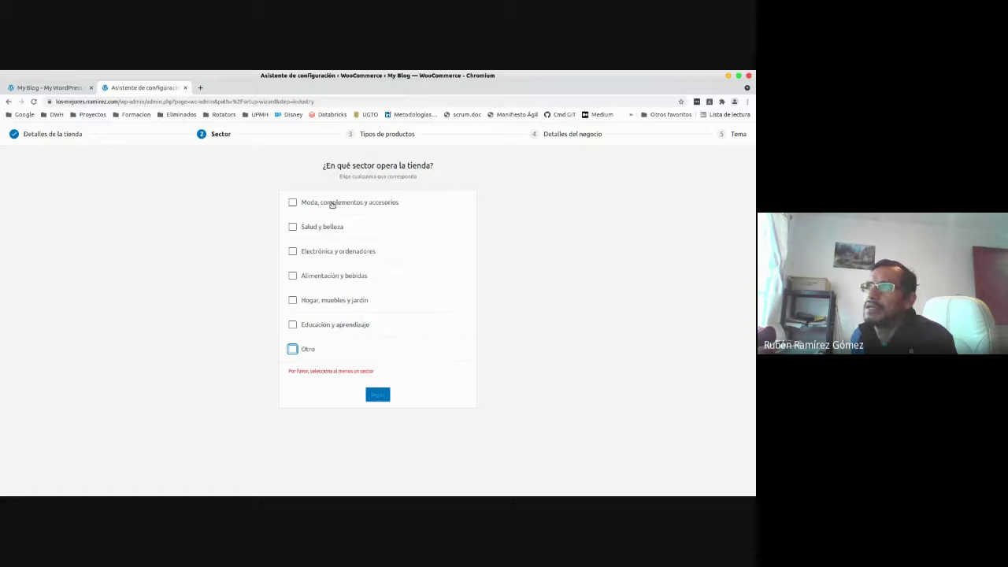
click(307, 277)
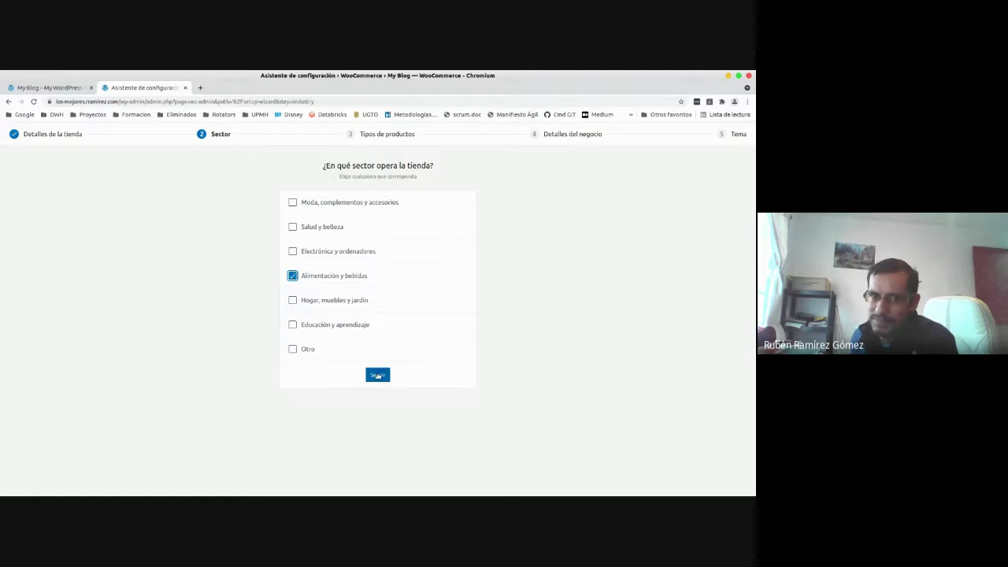
click(377, 375)
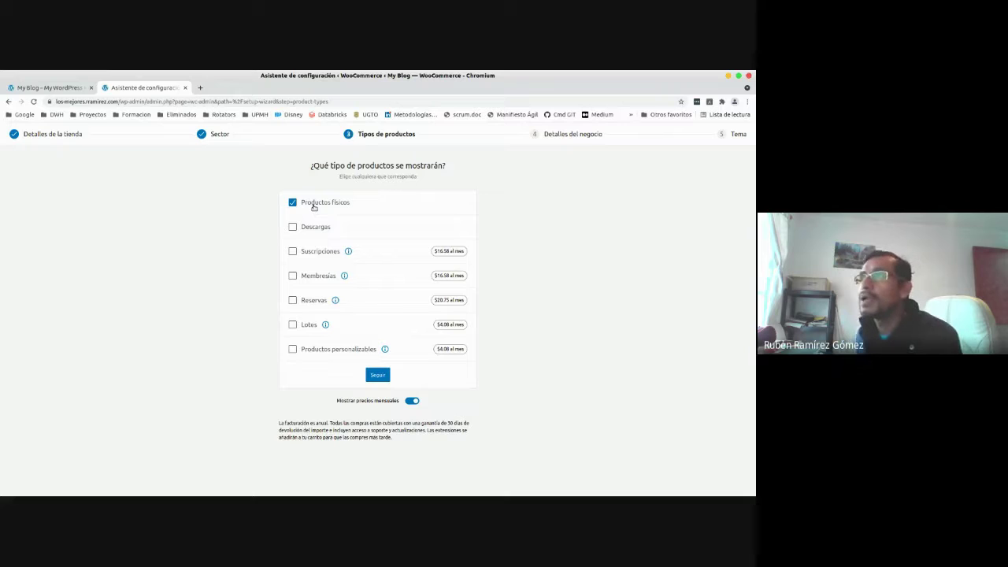
Keep only Productos físicos ticked with Descargas cleared, and continue to business details.
click(312, 227)
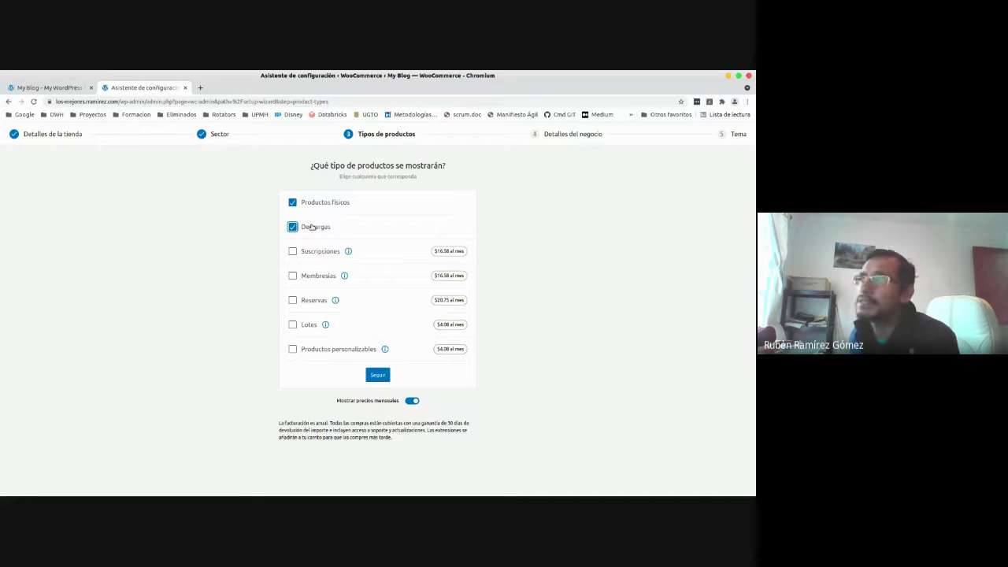
click(312, 227)
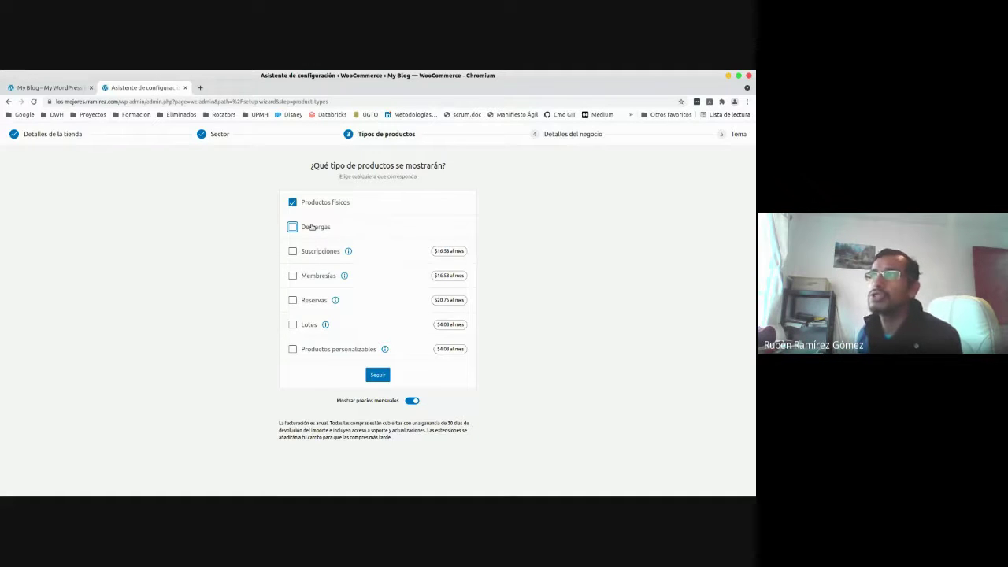
click(312, 227)
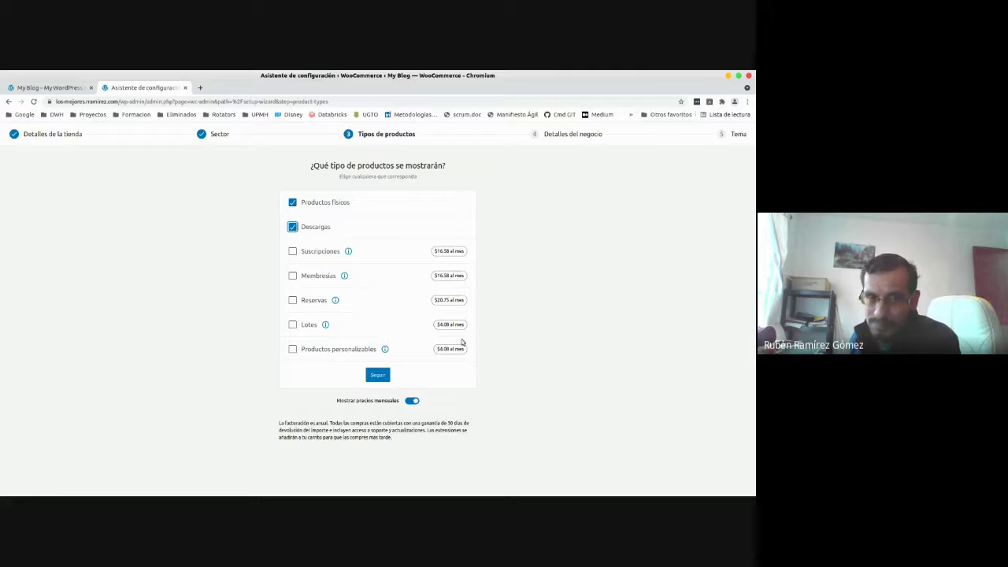
click(293, 227)
click(293, 227)
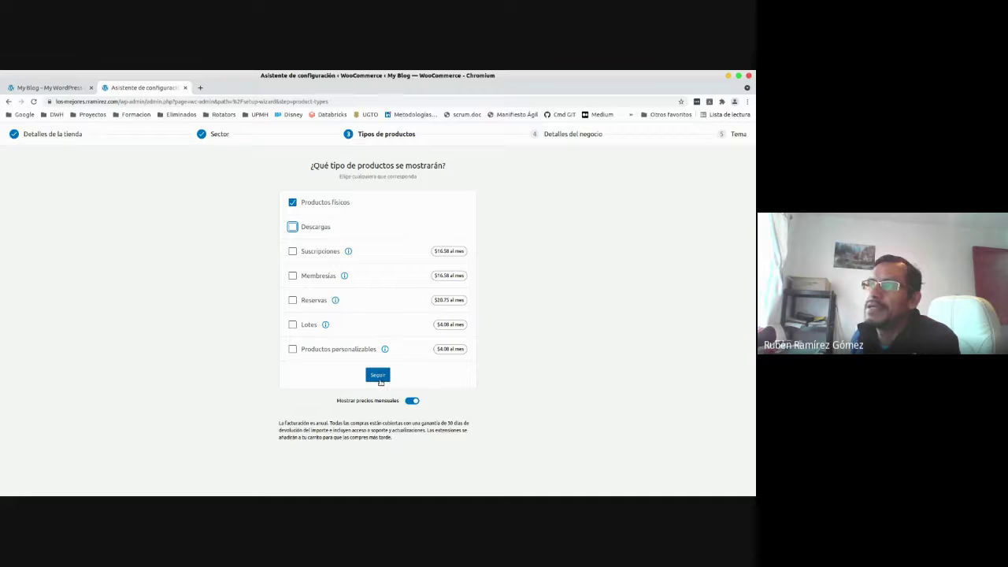
click(378, 375)
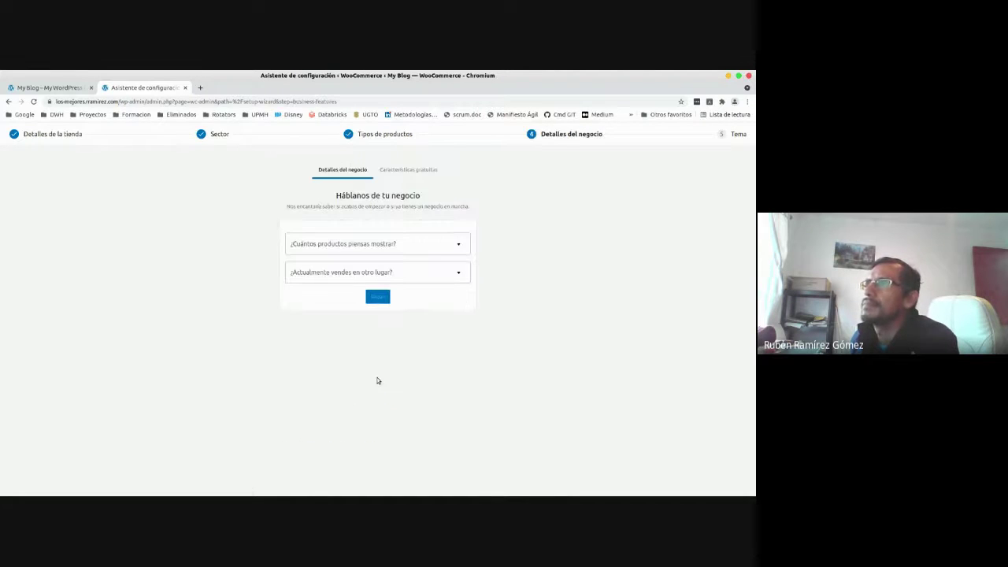
Answer '11 - 100' products and 'No' to selling elsewhere, then continue to Características gratuitas.
click(383, 246)
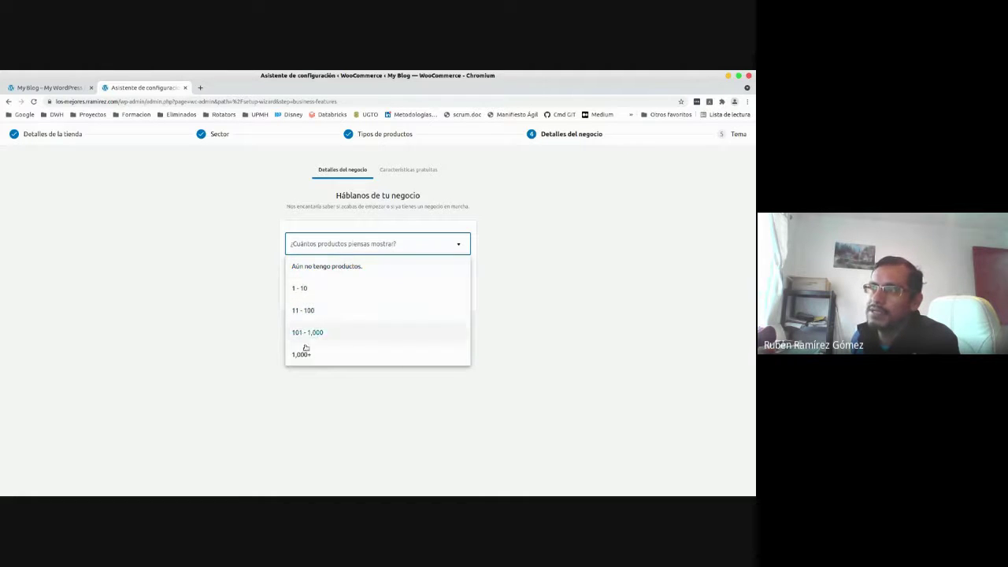
click(312, 313)
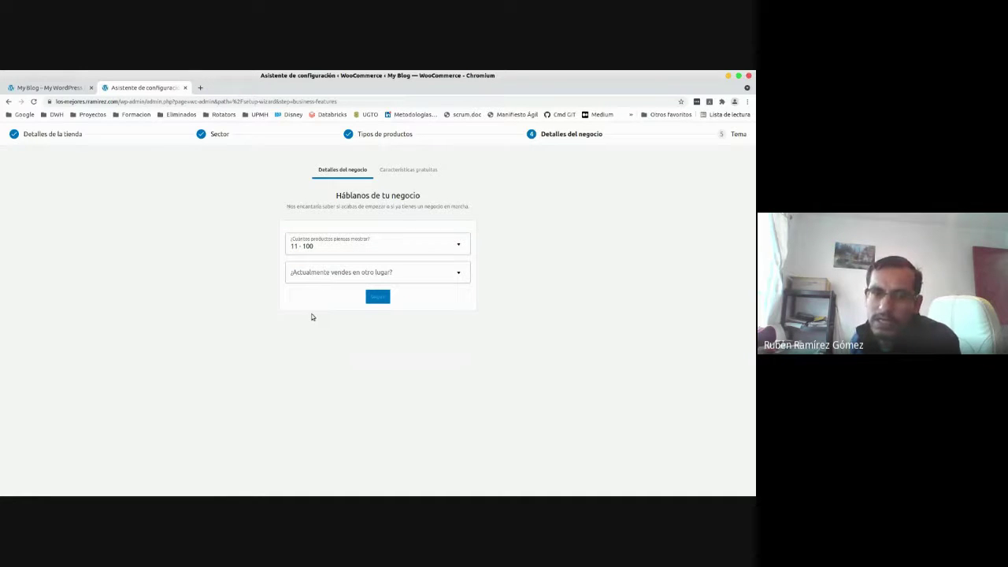
click(320, 275)
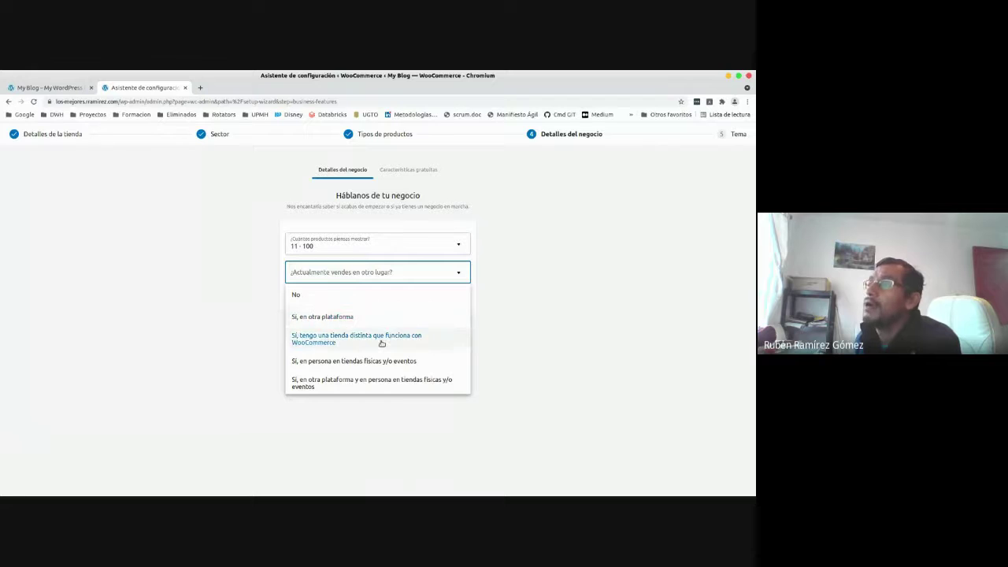
click(363, 296)
click(370, 297)
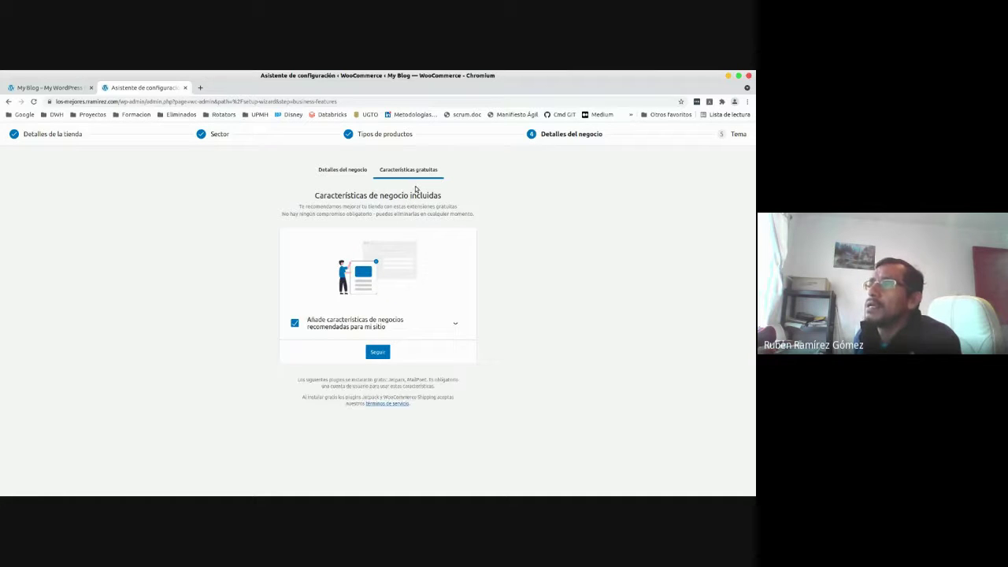
Expand the recommended plugins list and untick both Jetpack and MailPoet.
click(454, 324)
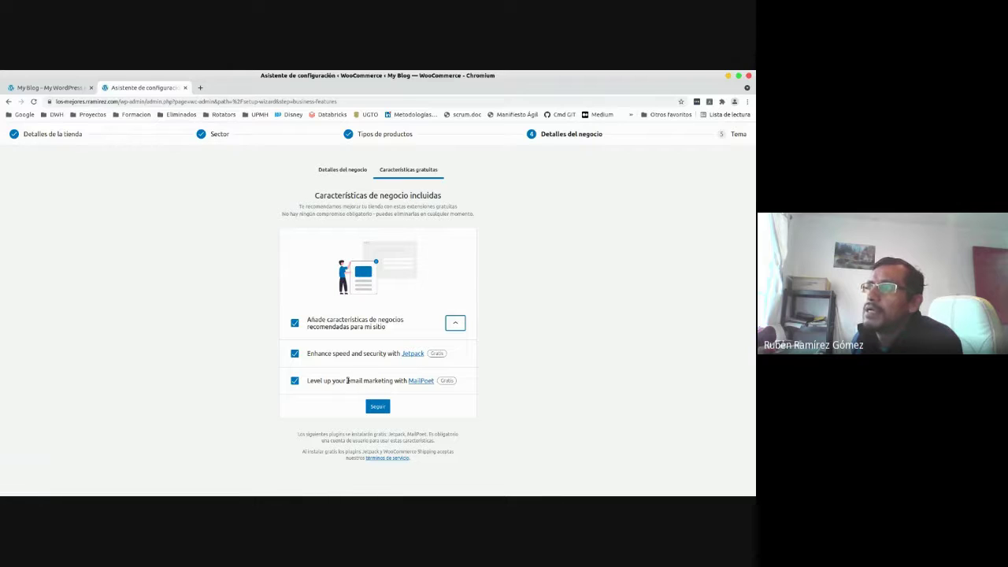
drag(347, 380, 394, 381)
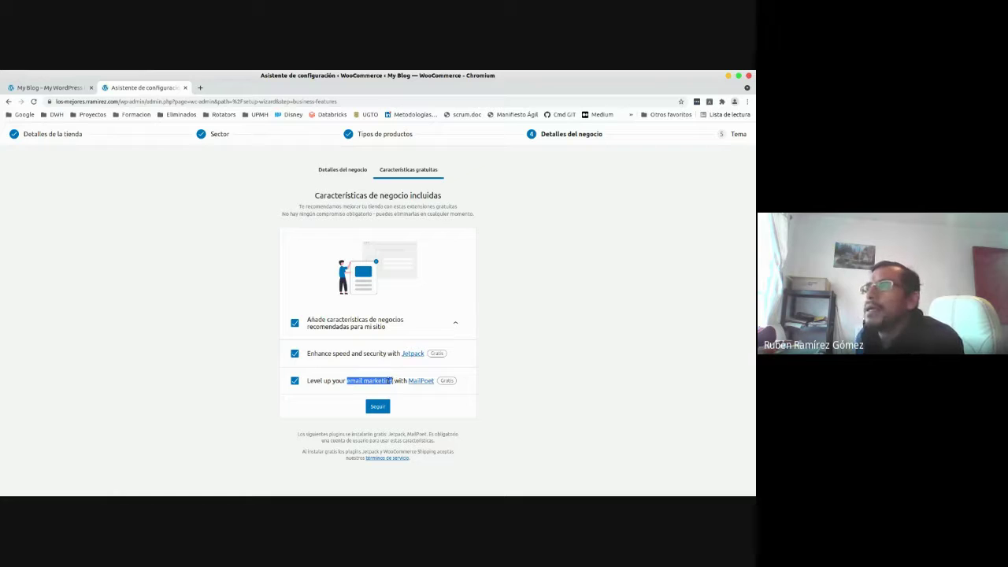
click(386, 381)
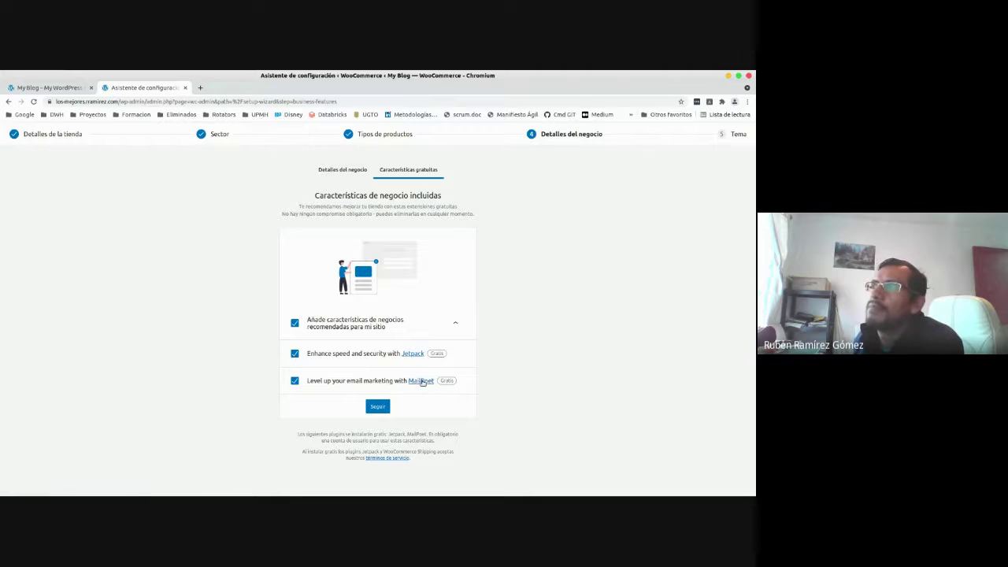
drag(395, 381, 347, 382)
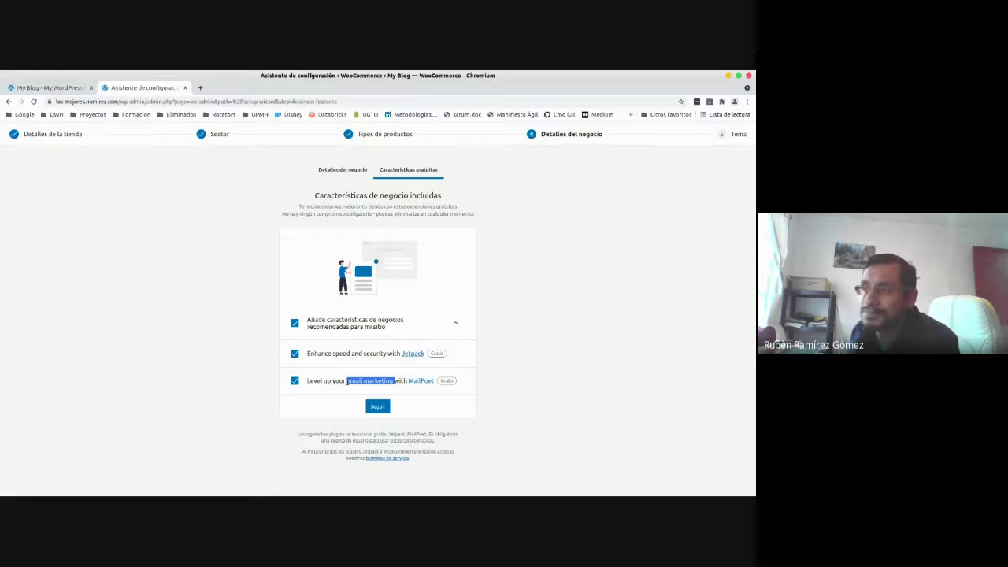
click(295, 353)
click(295, 380)
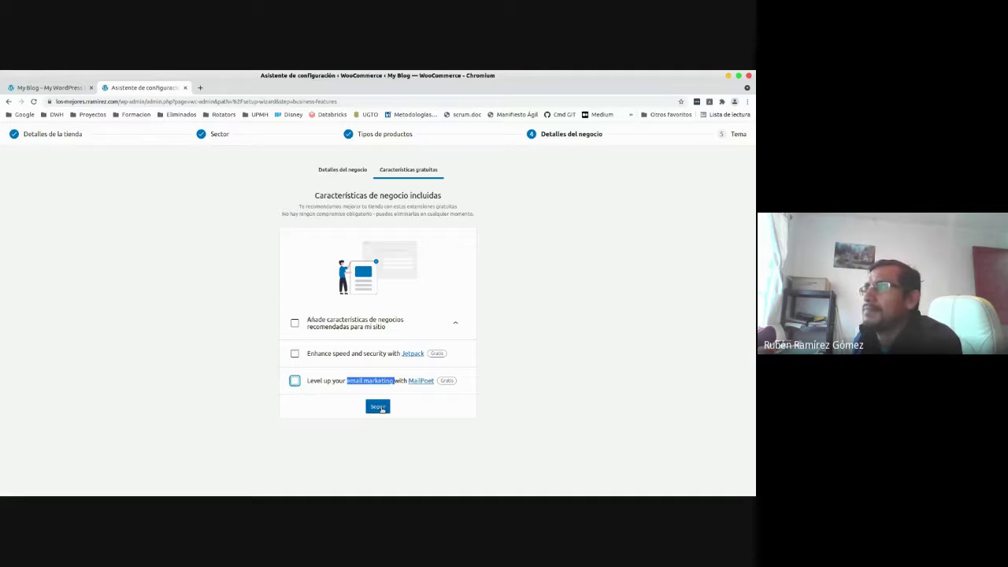
click(380, 408)
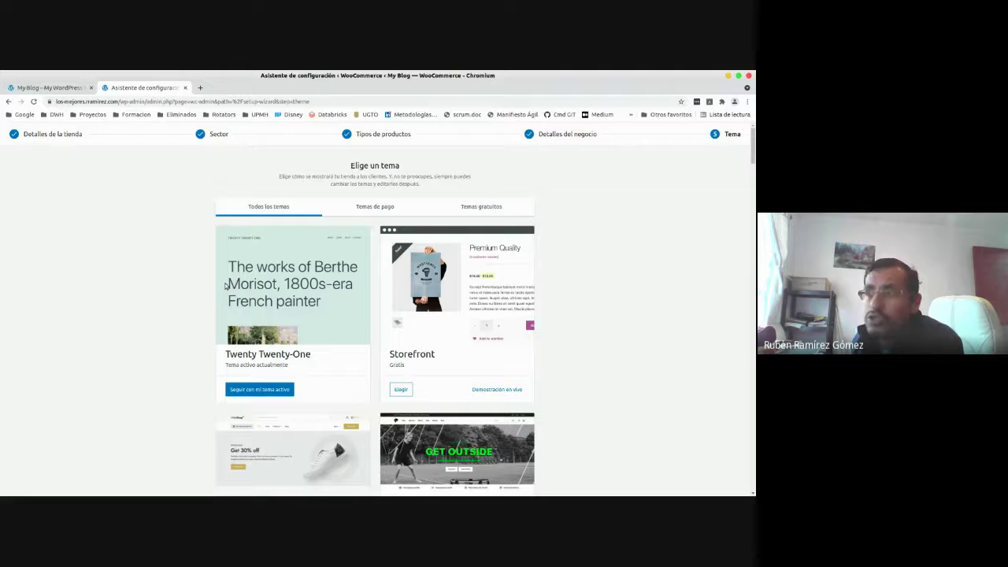
scroll(227, 286, down, 2)
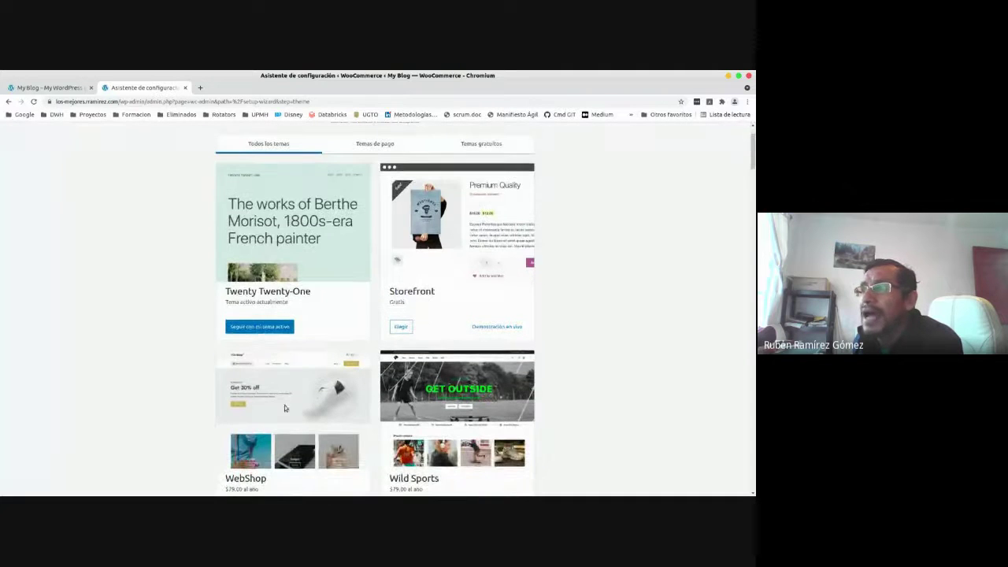
scroll(291, 408, down, 1)
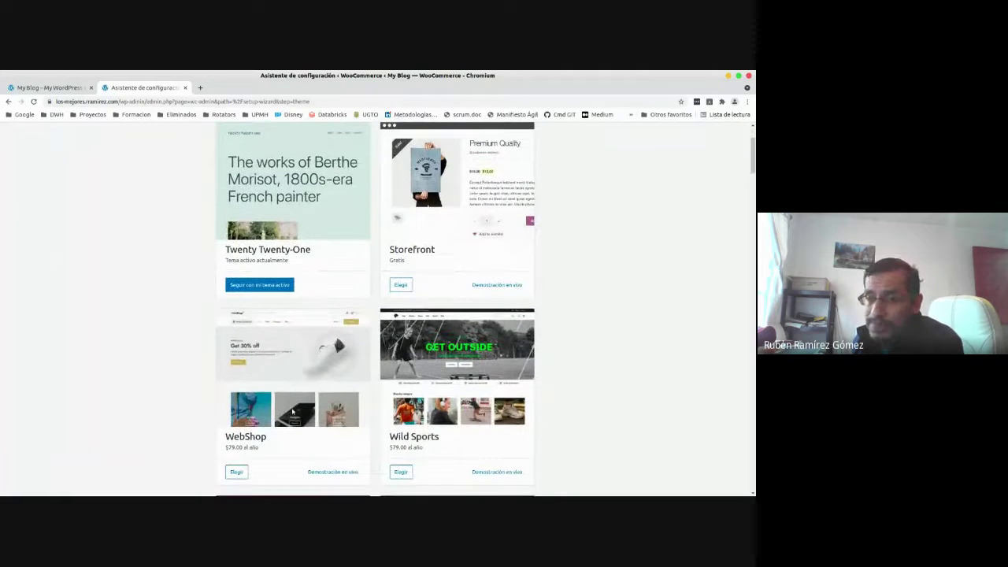
scroll(291, 410, down, 5)
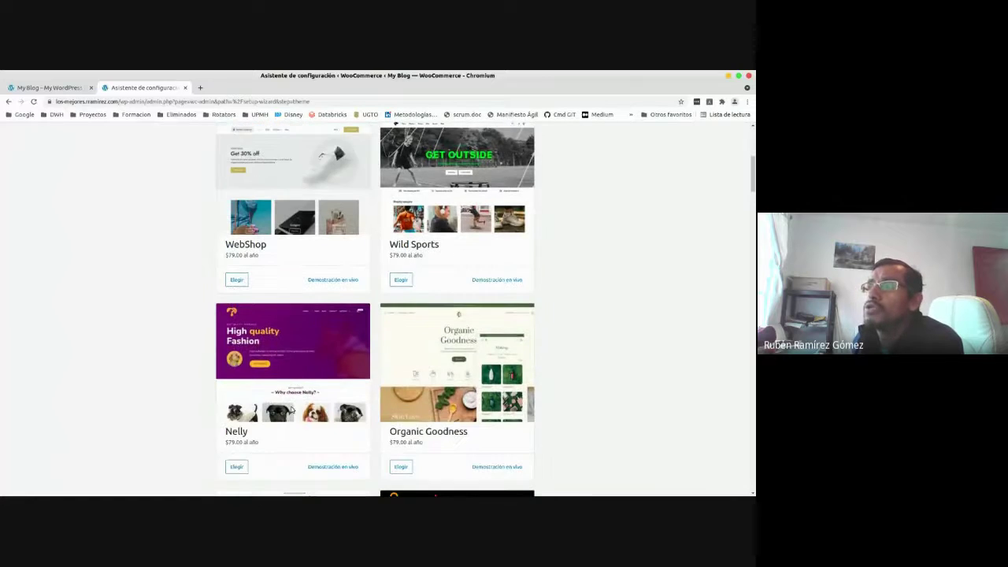
scroll(292, 410, down, 3)
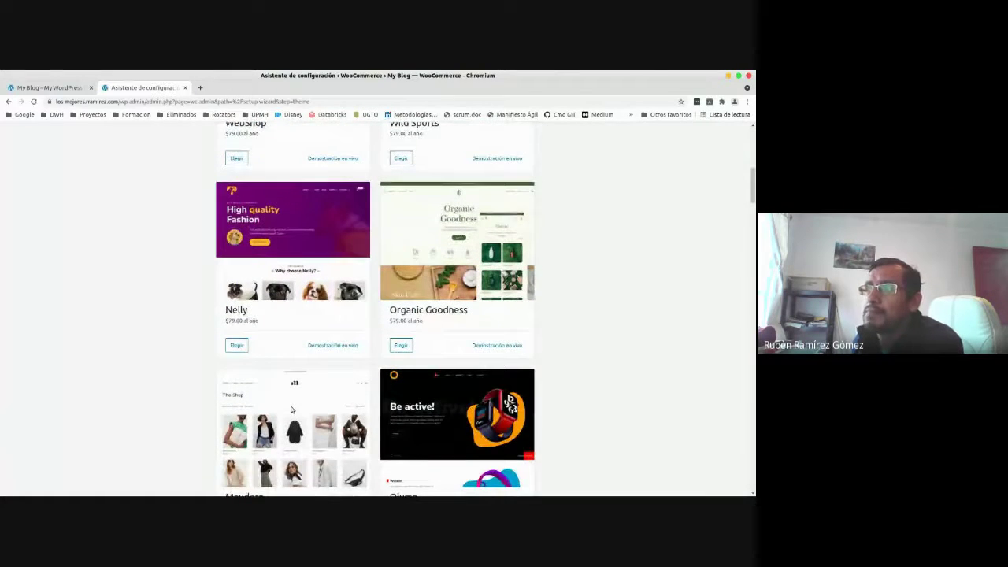
scroll(292, 410, down, 5)
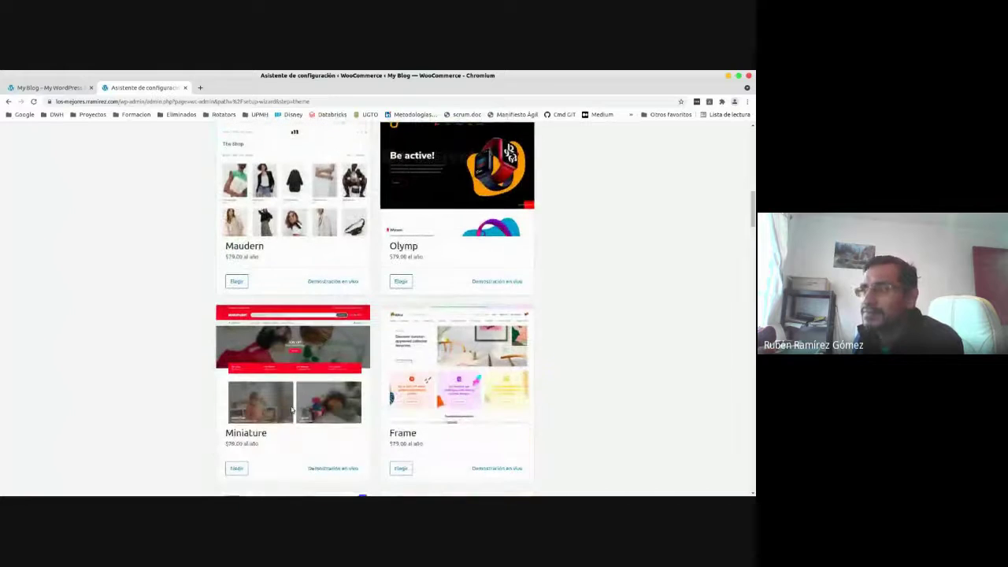
scroll(292, 409, down, 4)
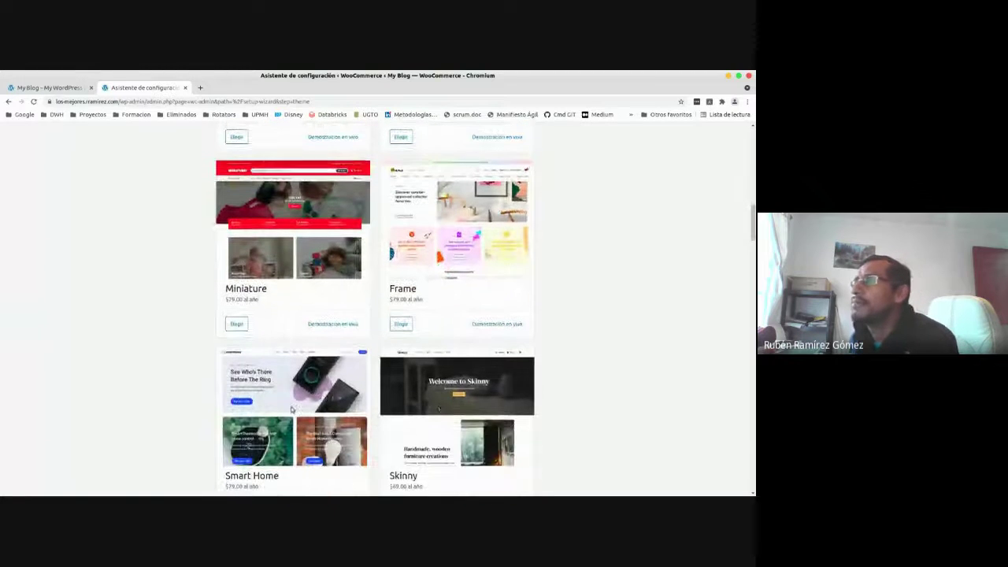
scroll(241, 168, up, 15)
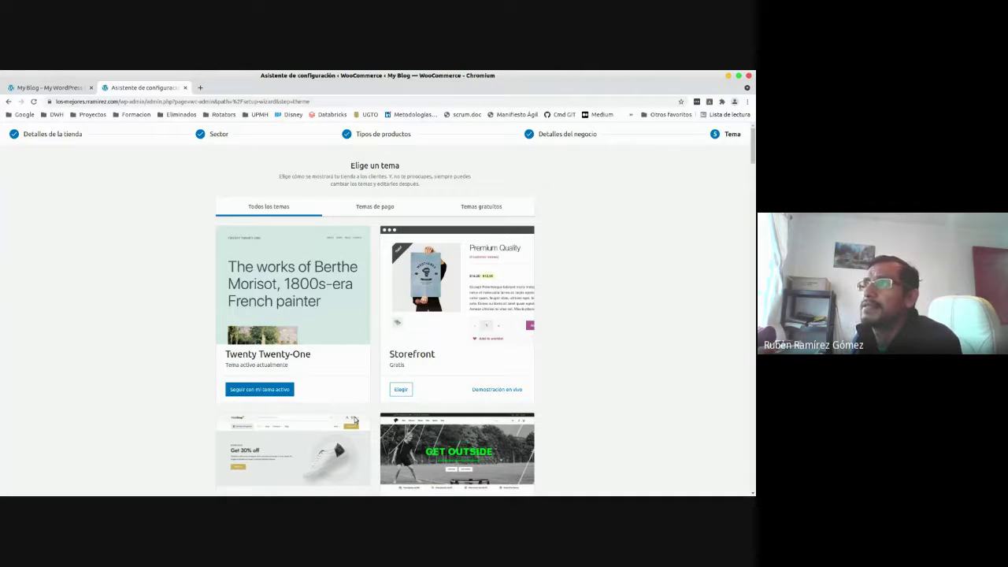
Filter the theme chooser to Temas de pago and check WebShop's $79.00 yearly price.
click(366, 208)
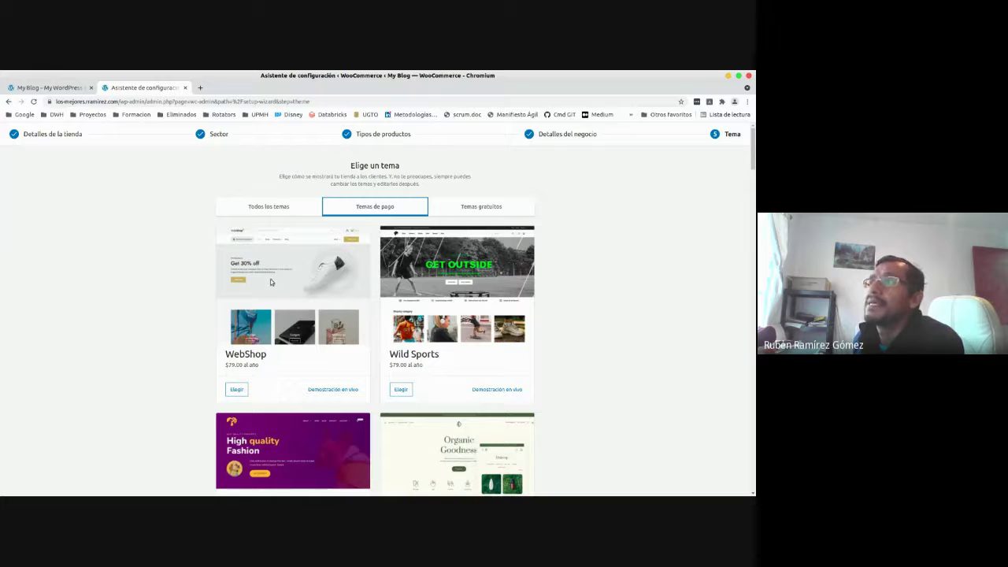
scroll(439, 385, down, 3)
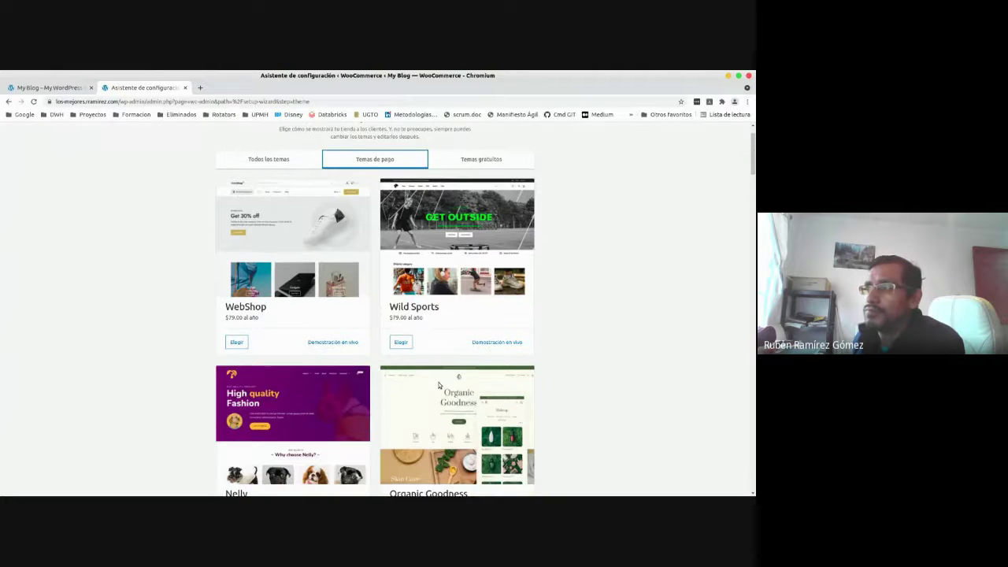
scroll(440, 385, down, 1)
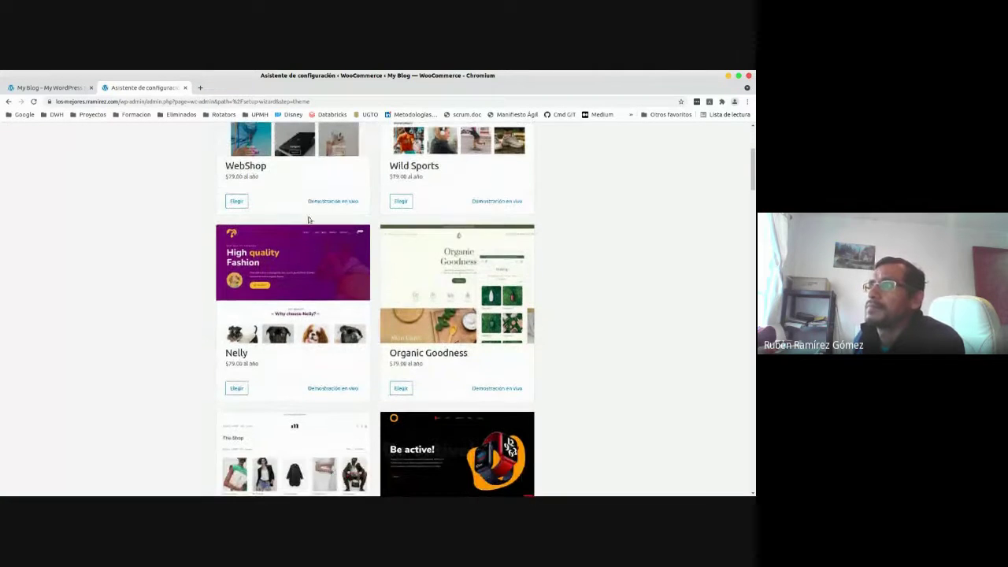
drag(230, 175, 244, 176)
click(250, 177)
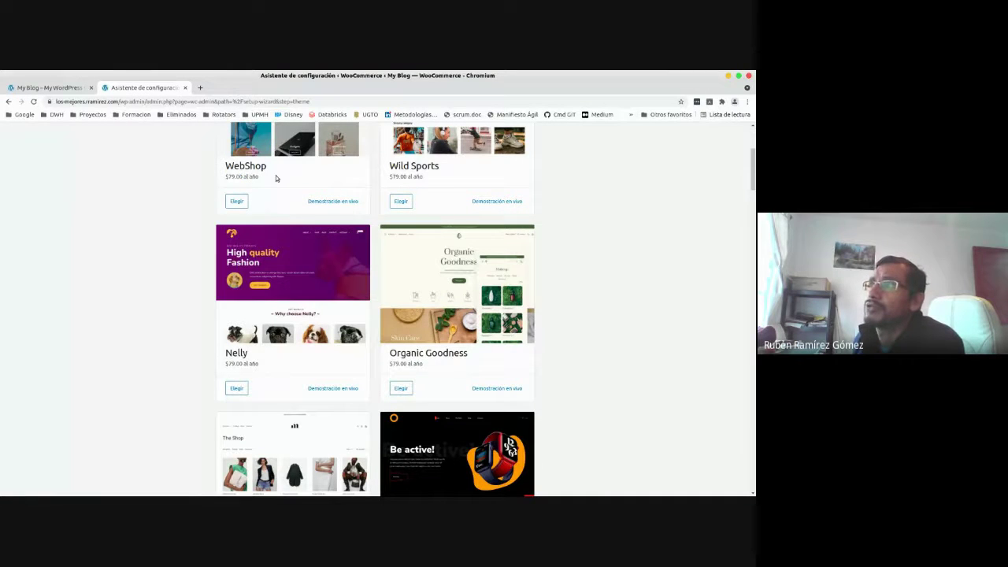
Scroll through the remaining paid themes and their prices, then return to the top.
scroll(418, 405, down, 3)
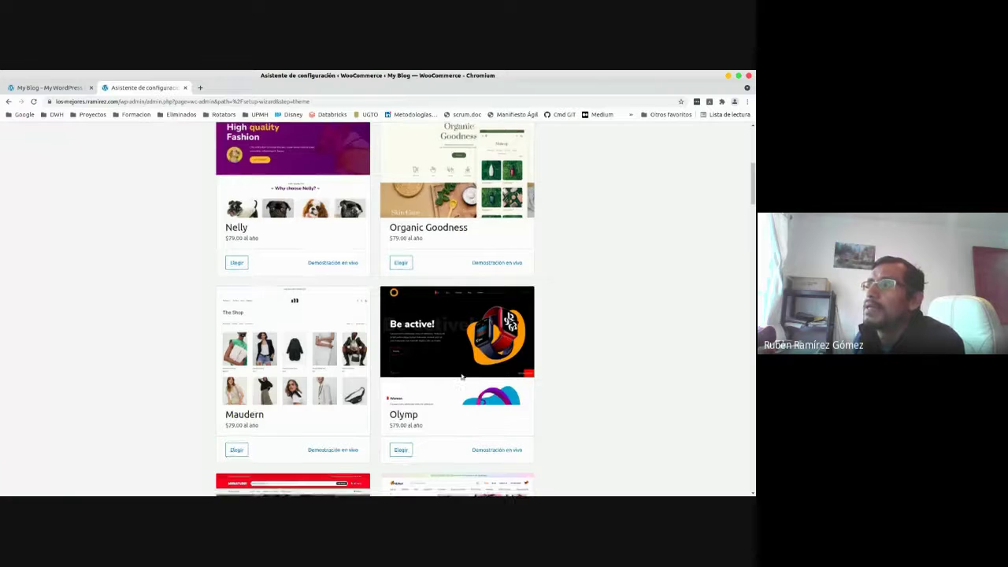
scroll(462, 376, down, 7)
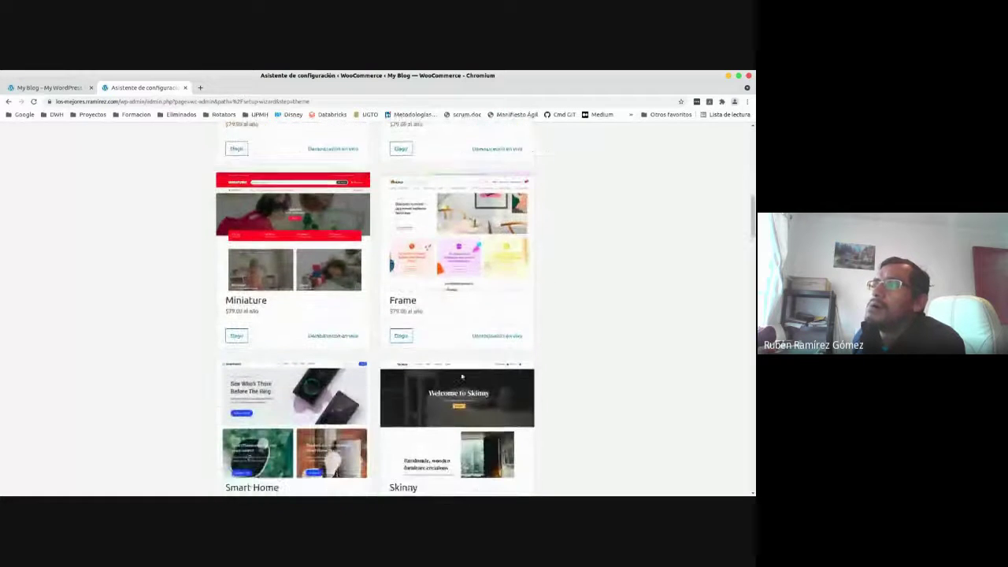
scroll(462, 376, down, 5)
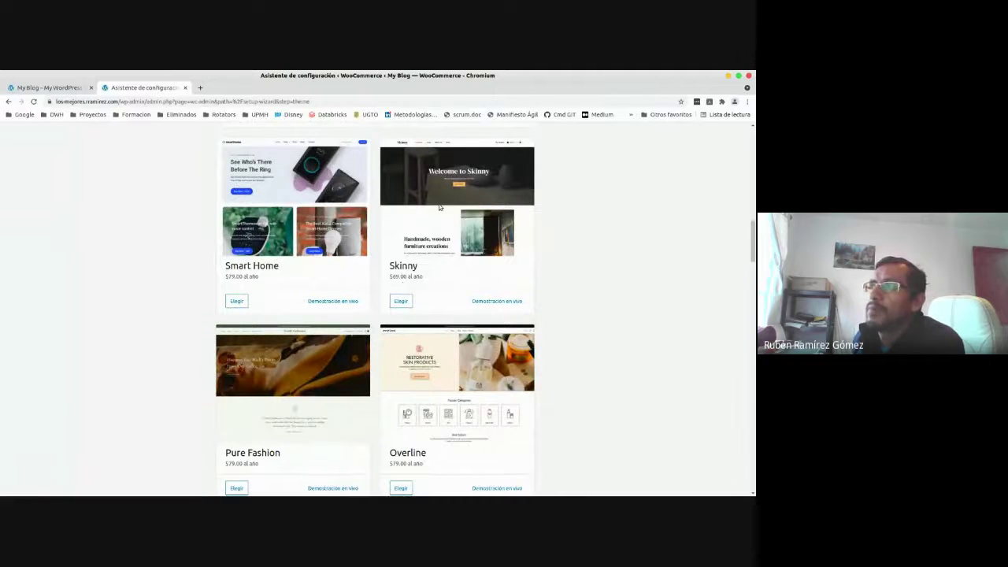
scroll(438, 320, down, 3)
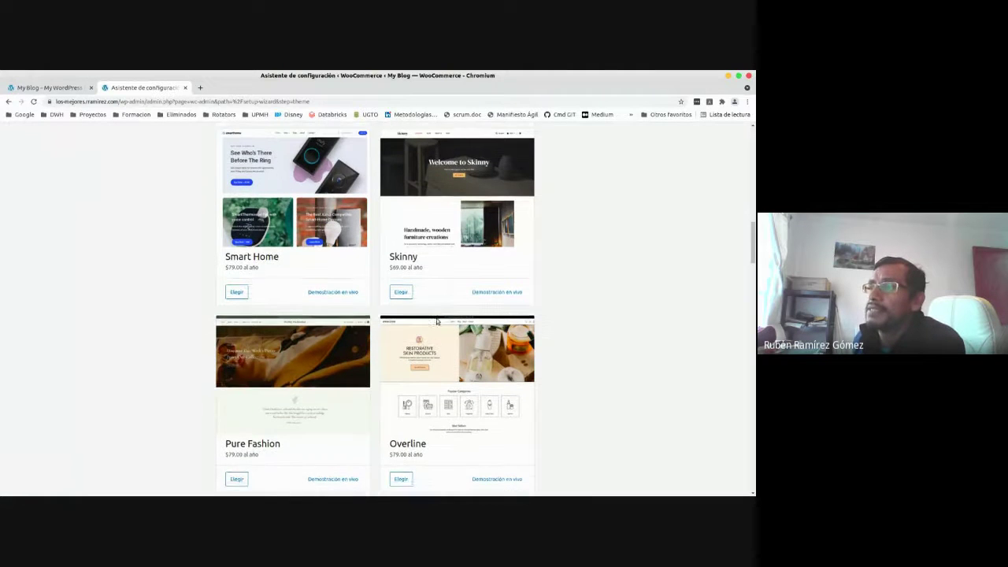
scroll(423, 412, down, 6)
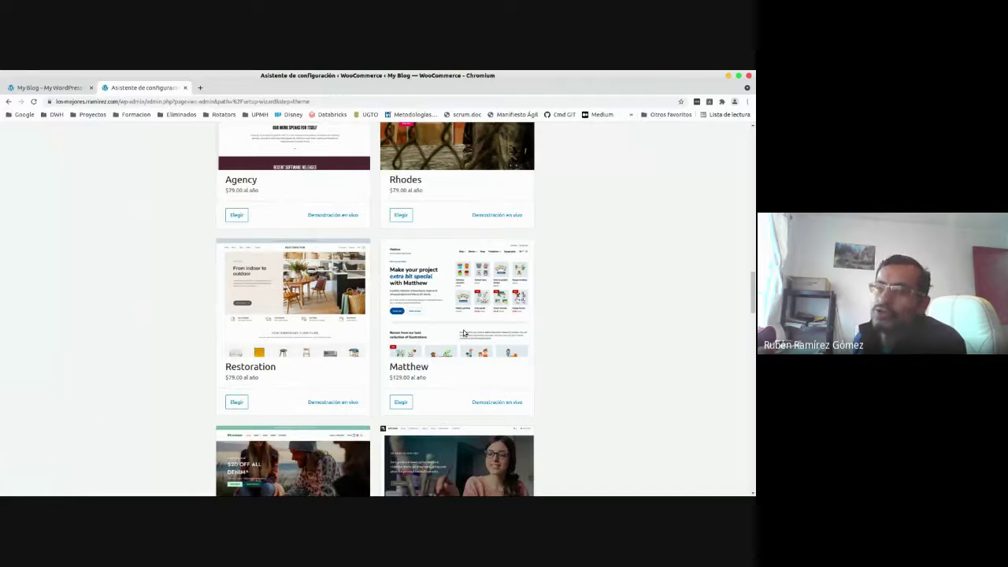
scroll(465, 372, down, 2)
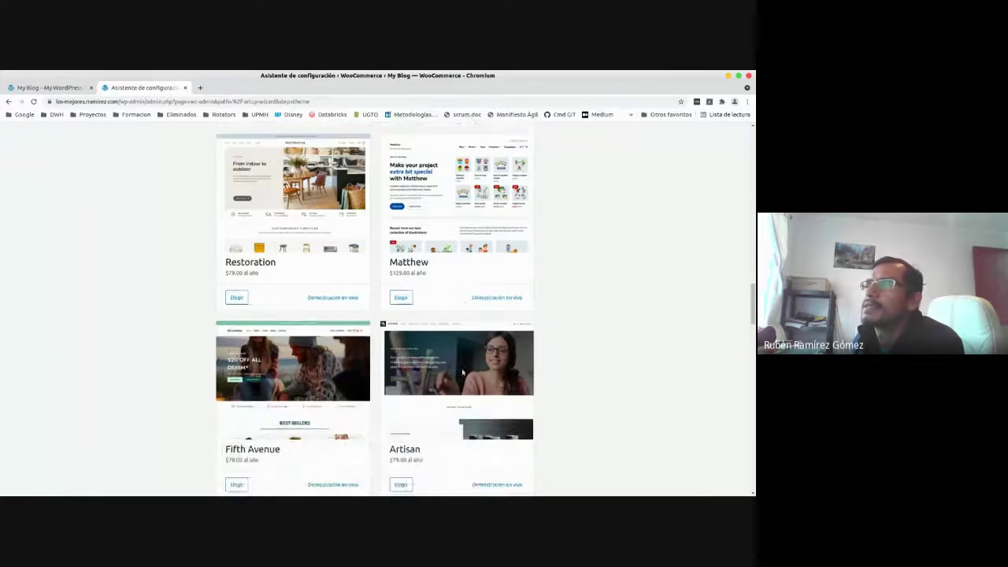
scroll(463, 371, down, 4)
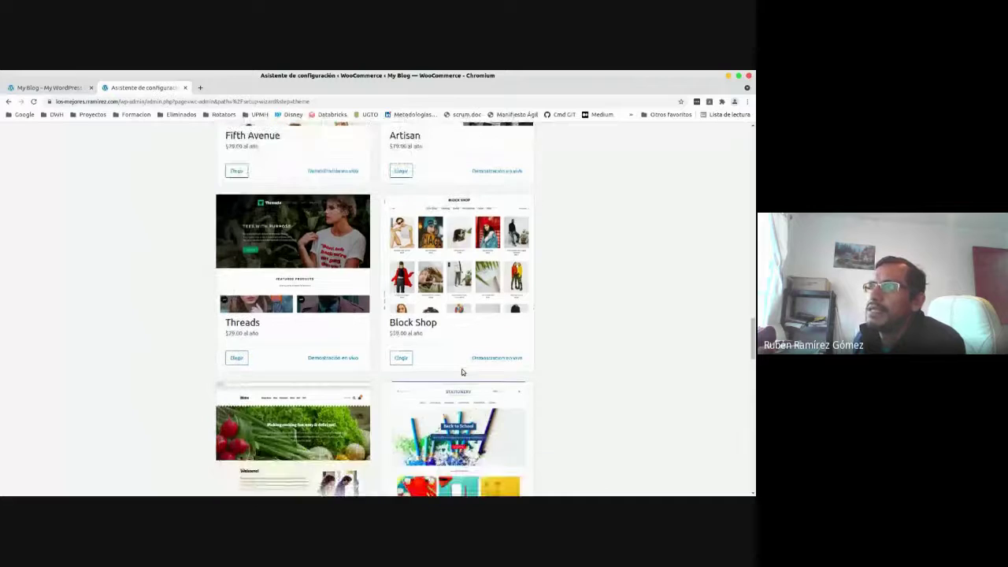
scroll(462, 372, up, 1)
scroll(463, 372, down, 3)
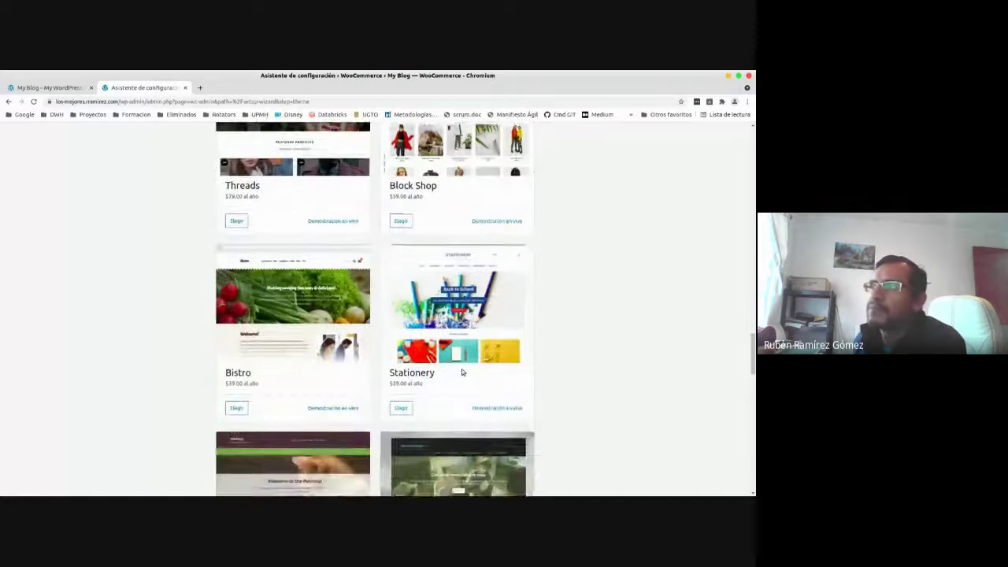
scroll(462, 372, down, 3)
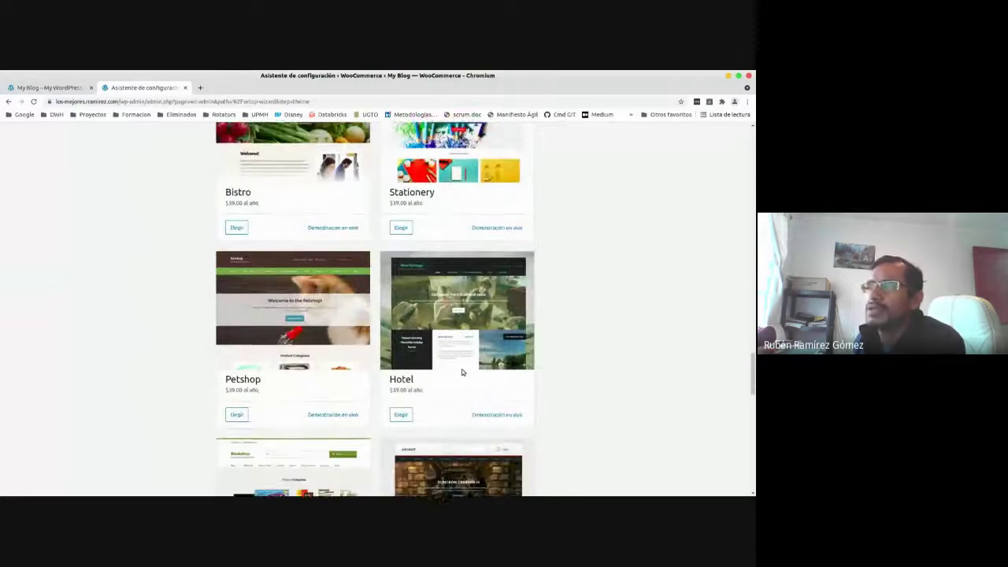
scroll(462, 372, down, 2)
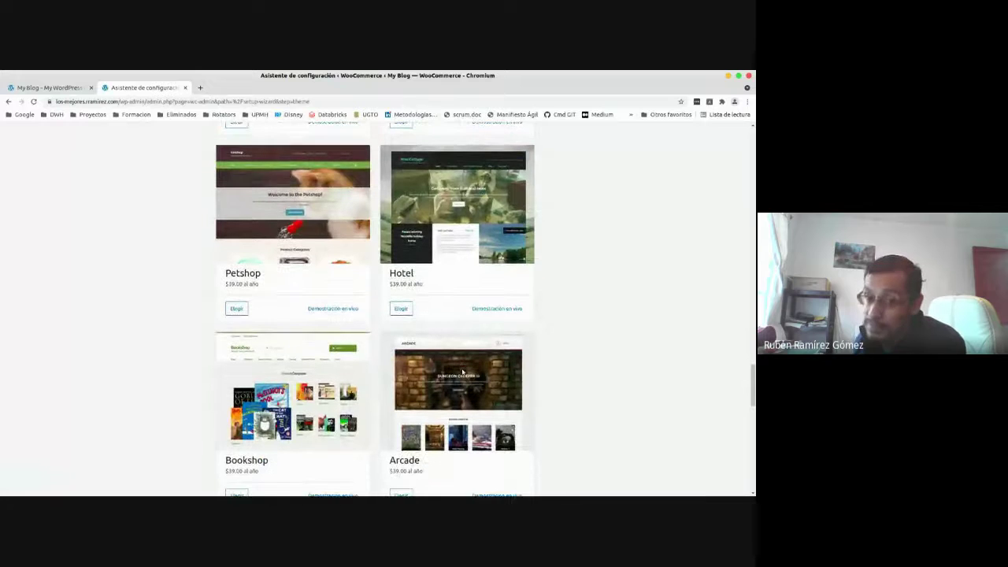
scroll(462, 372, down, 2)
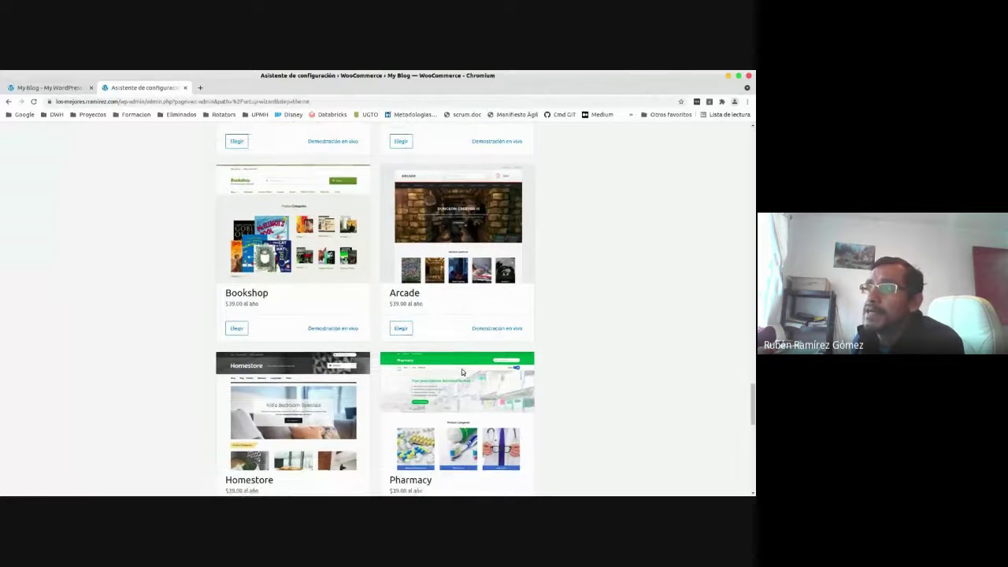
scroll(462, 372, down, 2)
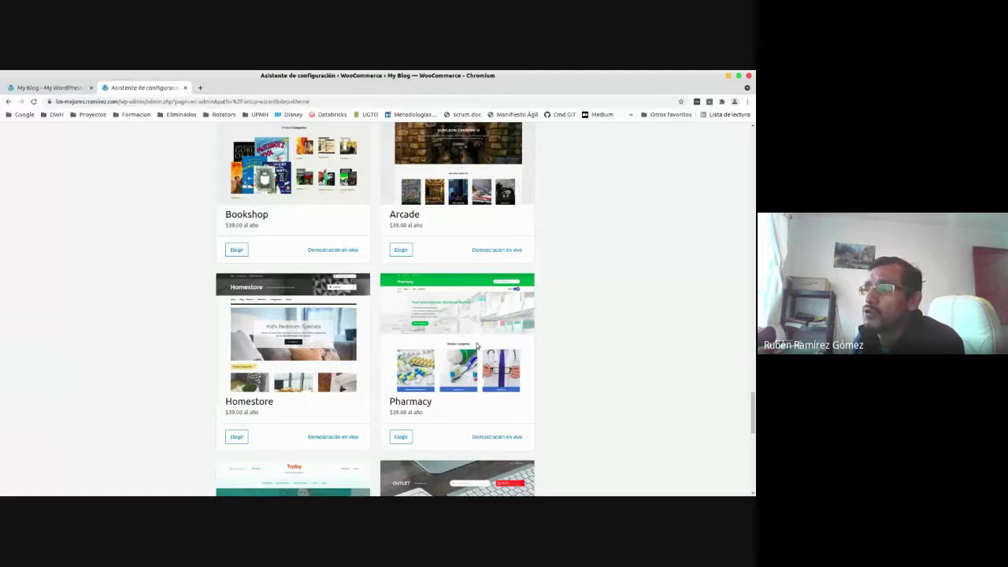
drag(752, 410, 752, 149)
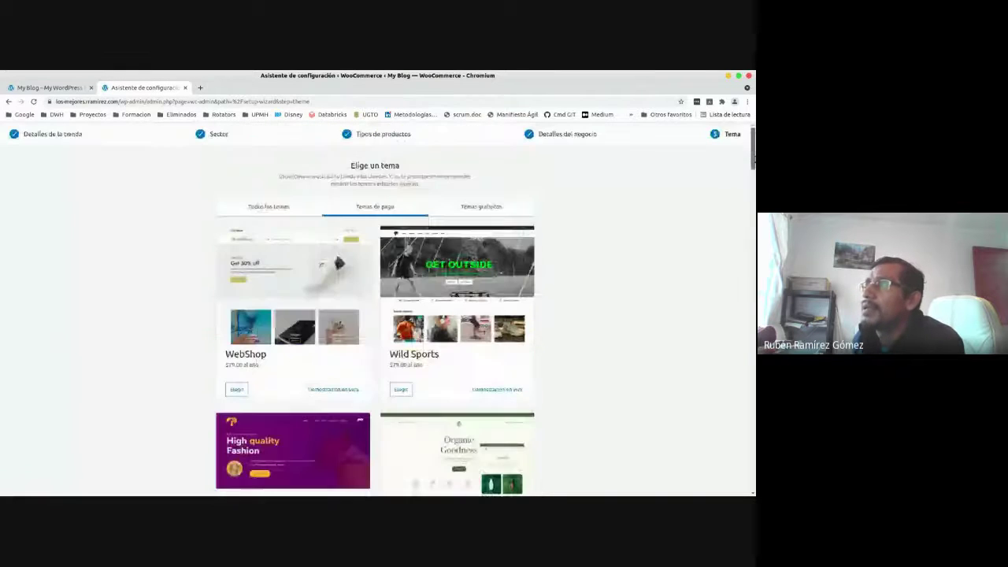
click(486, 209)
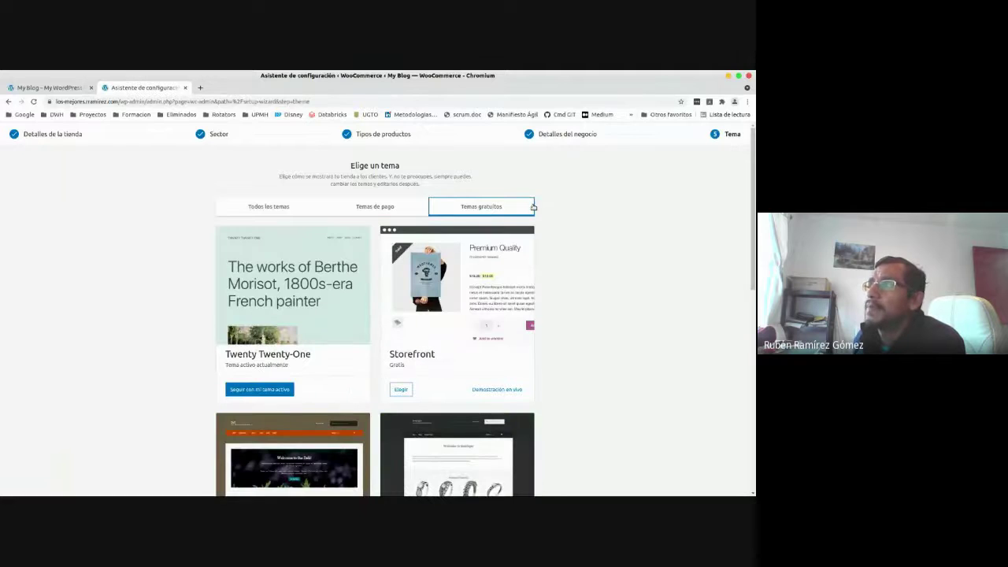
scroll(425, 438, down, 3)
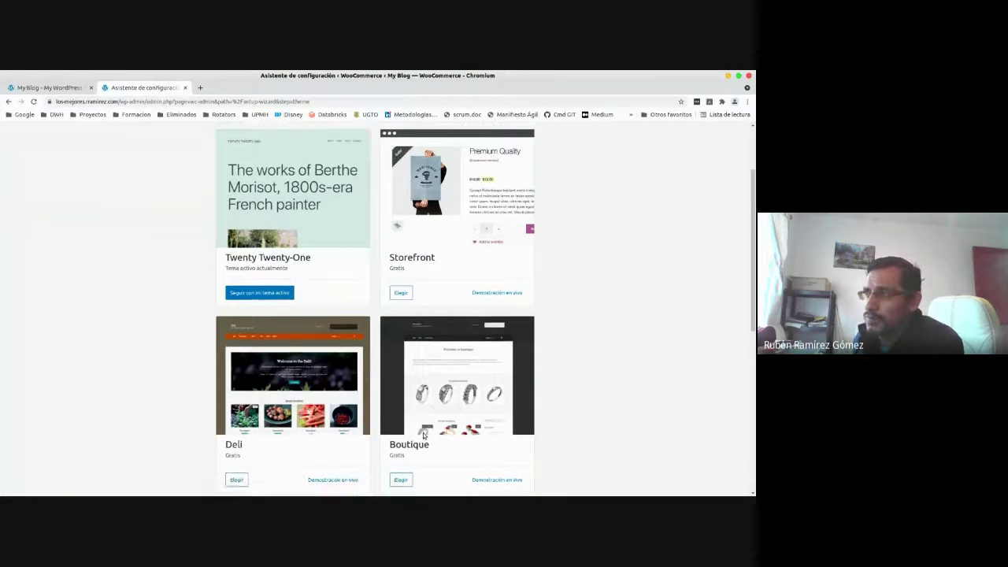
scroll(423, 445, down, 4)
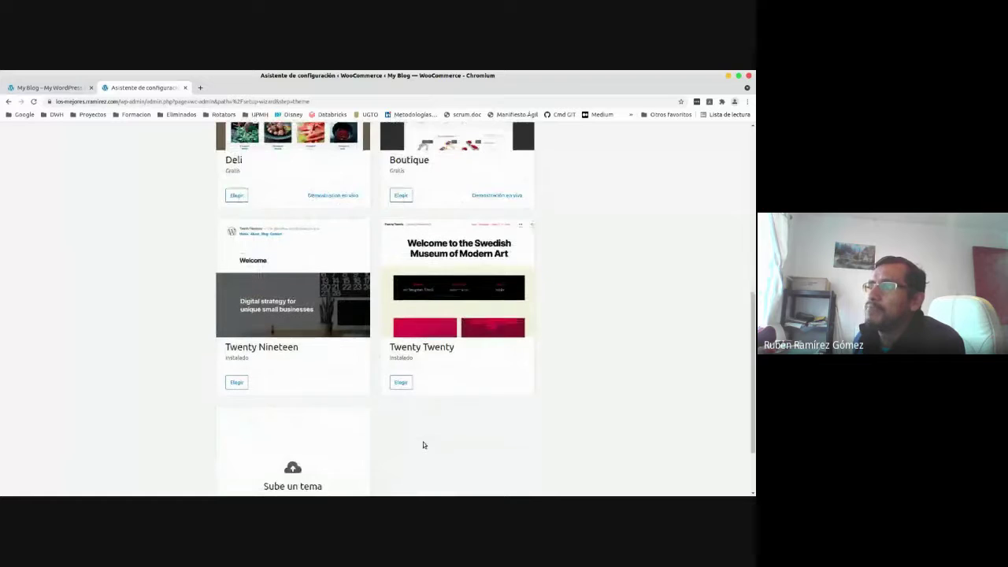
scroll(423, 445, up, 2)
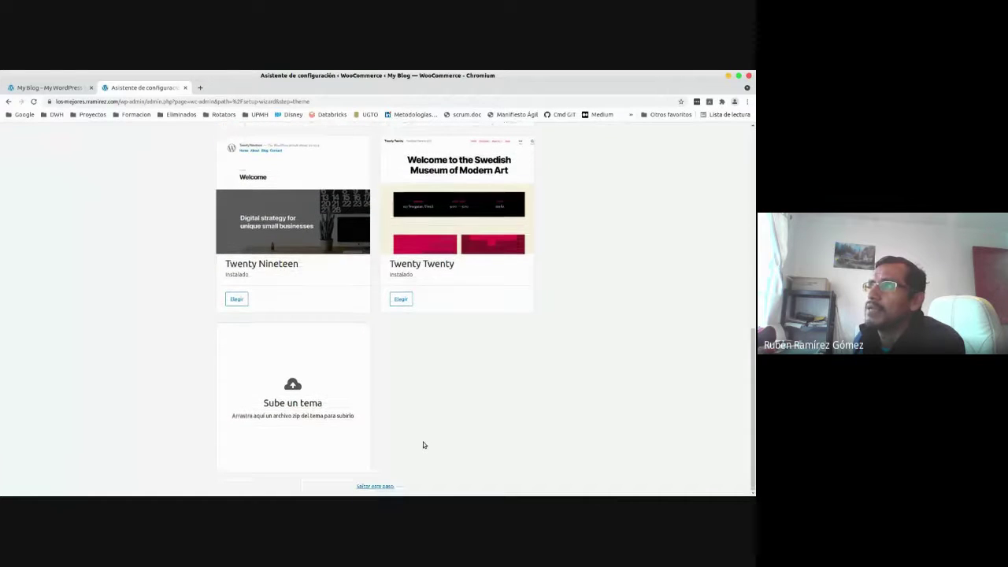
scroll(423, 445, up, 5)
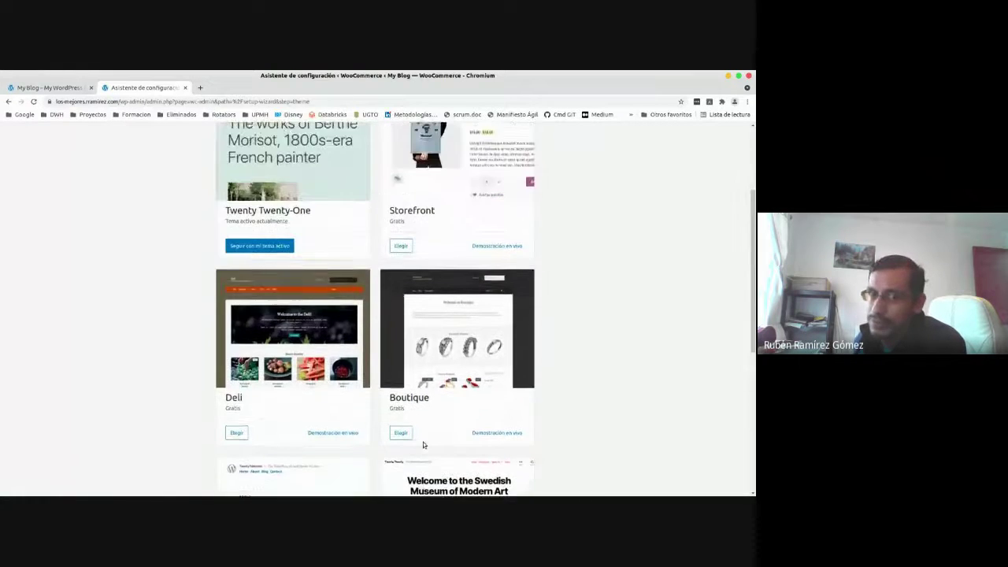
scroll(423, 445, up, 2)
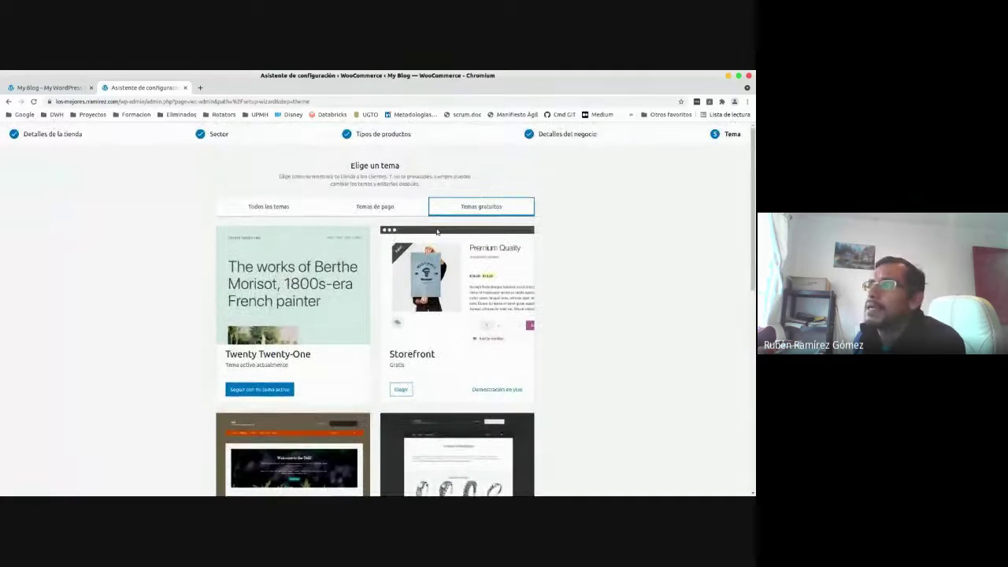
drag(389, 355, 440, 360)
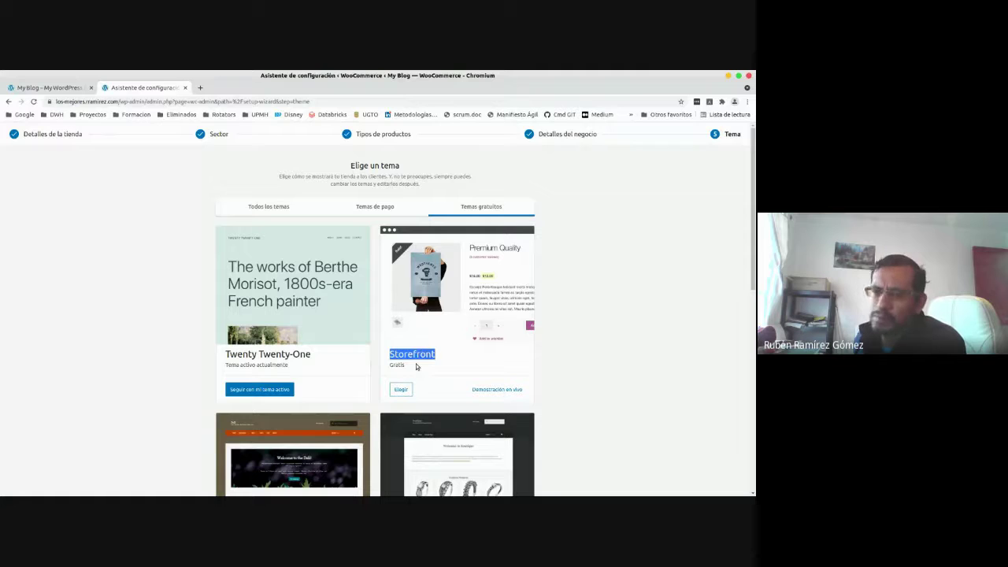
click(417, 366)
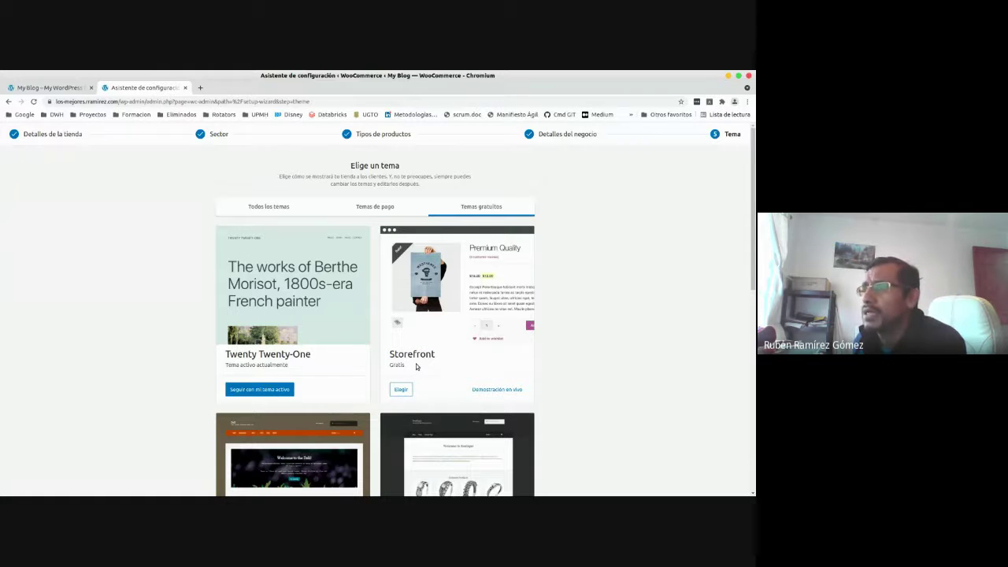
scroll(415, 364, down, 1)
scroll(416, 367, up, 1)
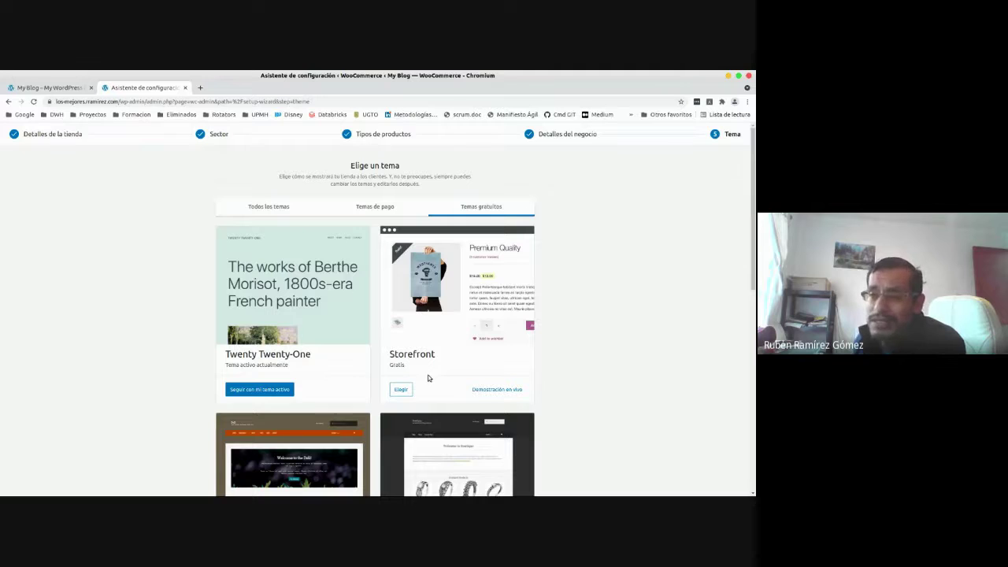
scroll(427, 378, down, 1)
scroll(428, 378, up, 1)
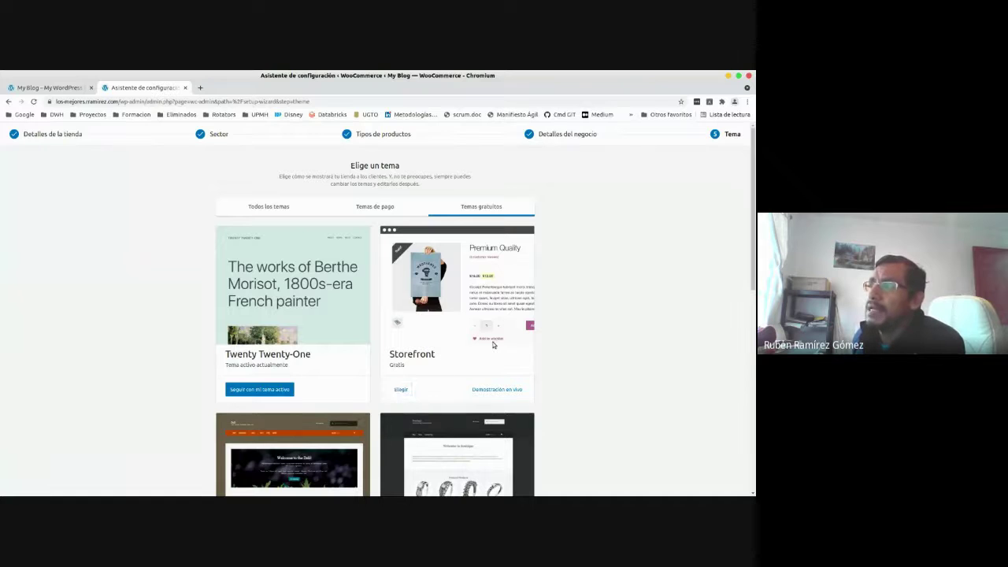
Choose the free Storefront theme and continue with it as the active theme.
click(401, 389)
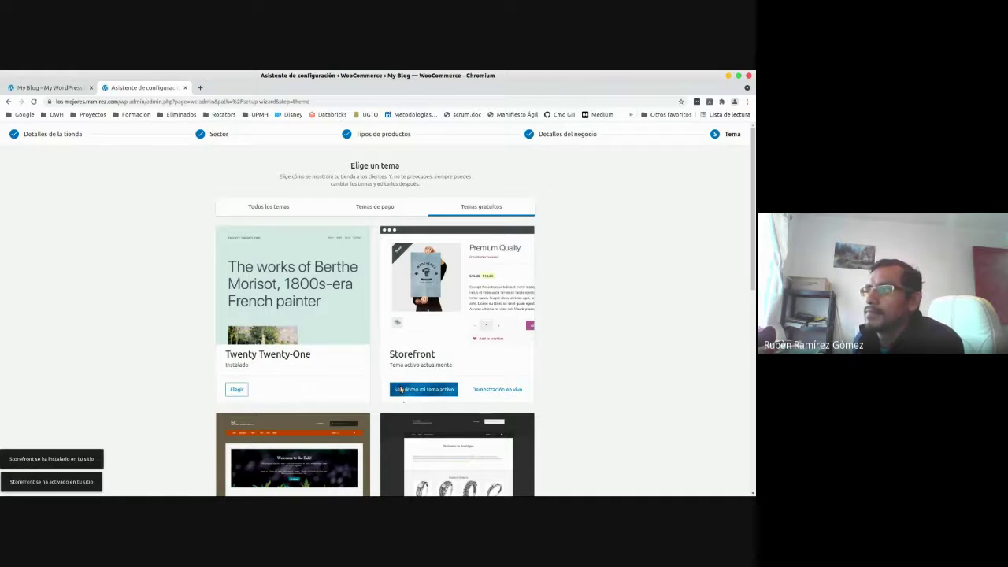
click(401, 390)
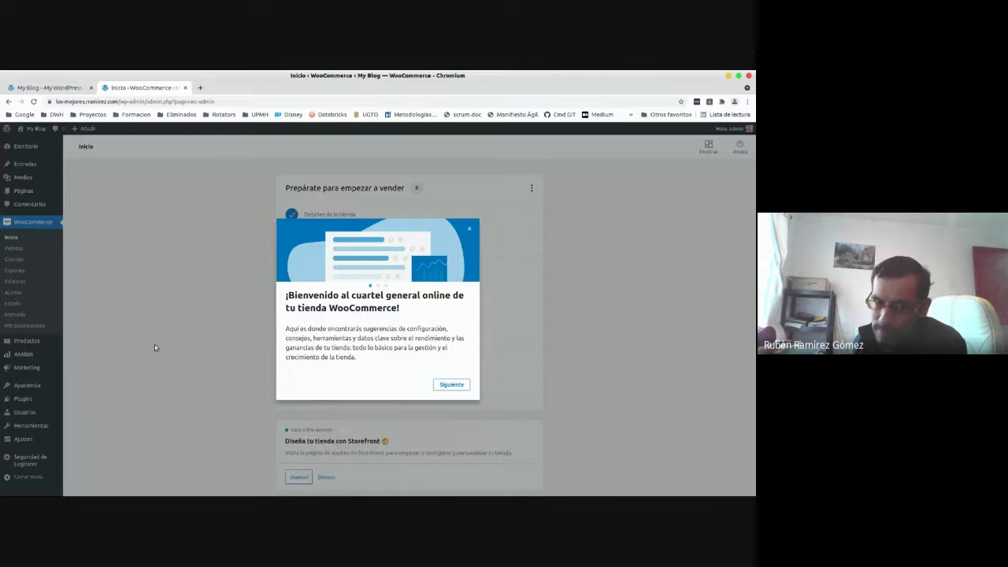
Switch to the 'My Blog' tab to view the site's front end.
click(44, 88)
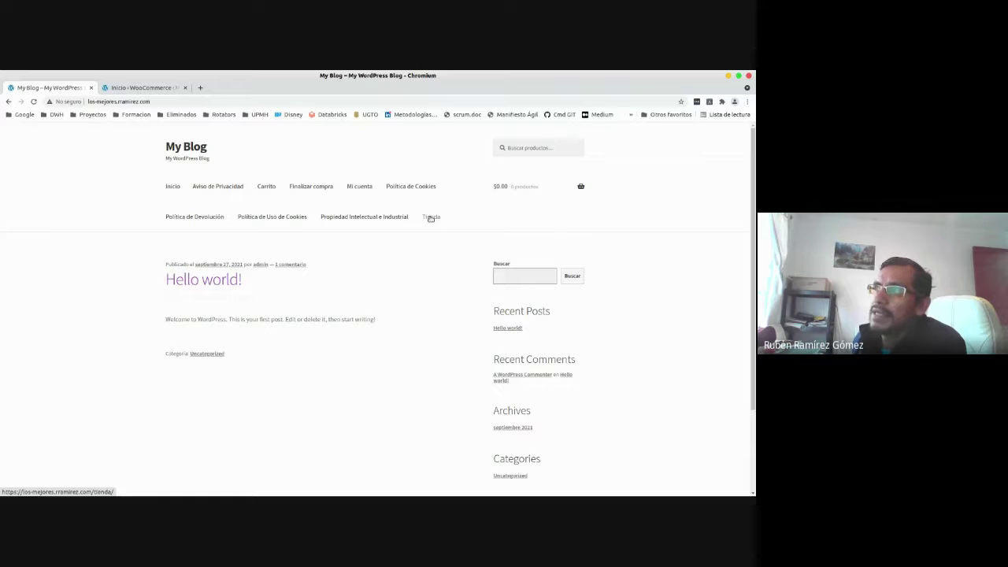
Open the Tienda page from the site menu and scroll through its empty product listing.
click(430, 219)
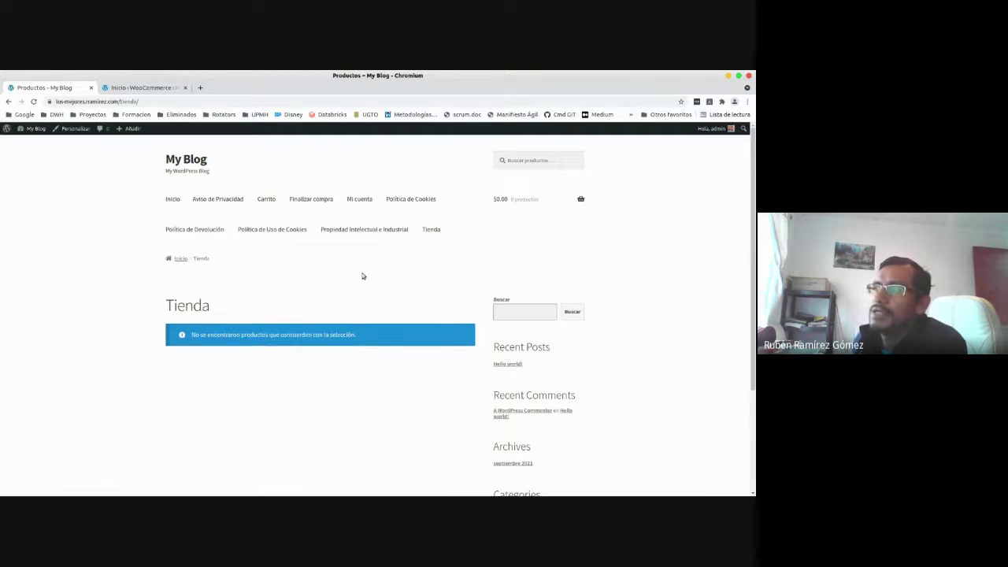
scroll(346, 392, down, 3)
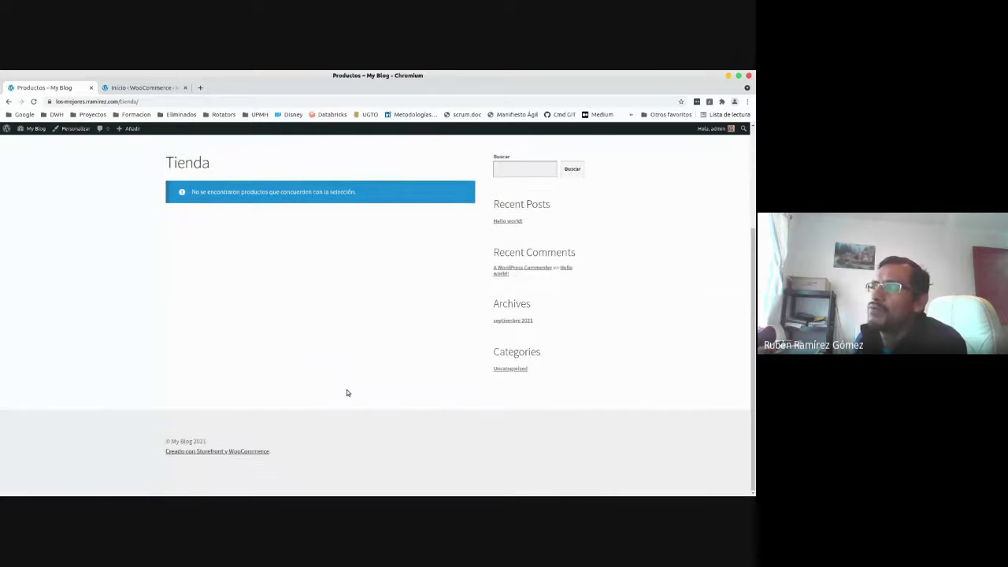
scroll(347, 393, up, 2)
scroll(347, 392, up, 1)
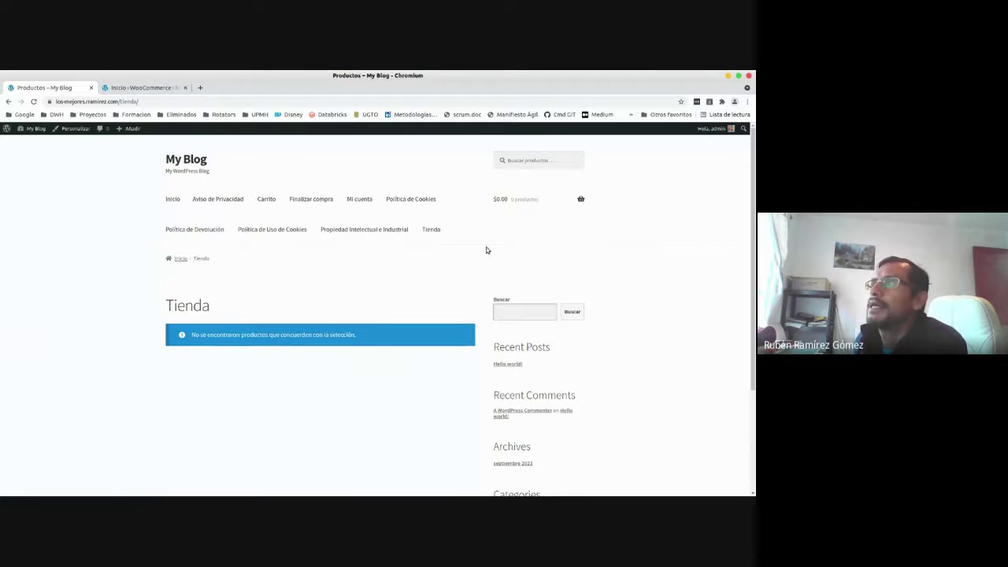
mouse_move(545, 200)
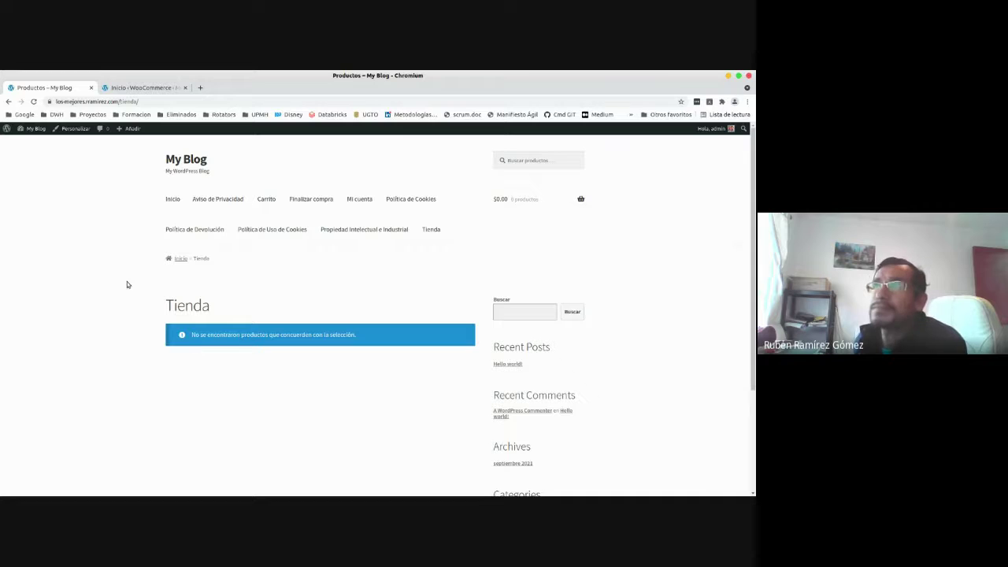
Switch back to the 'Inicio ‹ WooCommerce' tab.
click(146, 91)
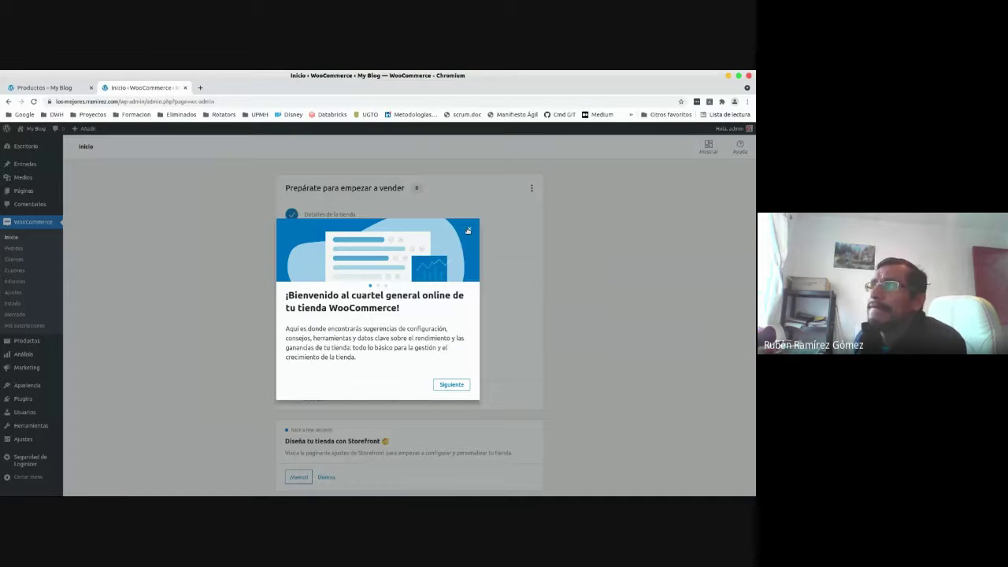
Advance through both Siguiente pages of the welcome tour and close it with Vamos.
click(457, 386)
click(457, 386)
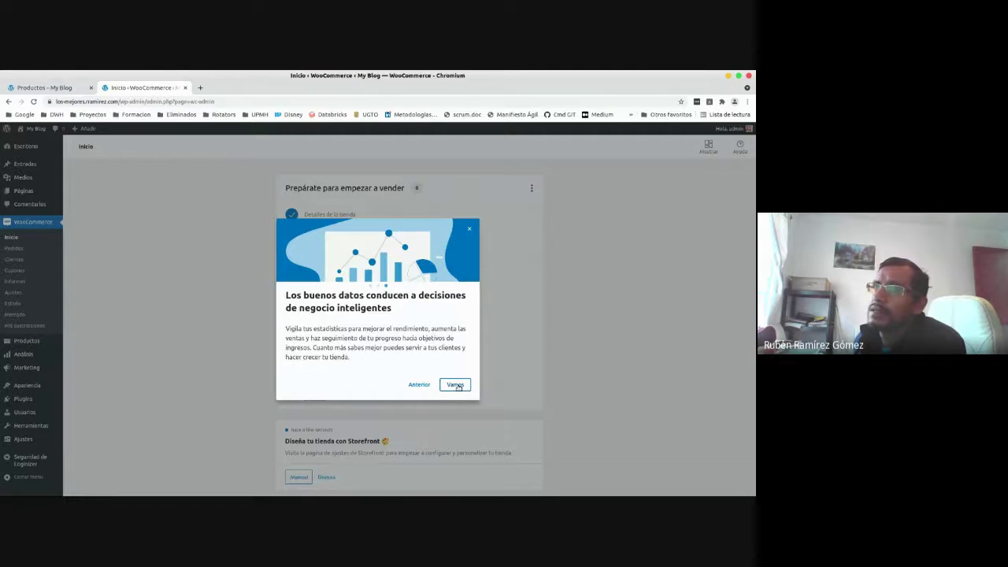
click(459, 388)
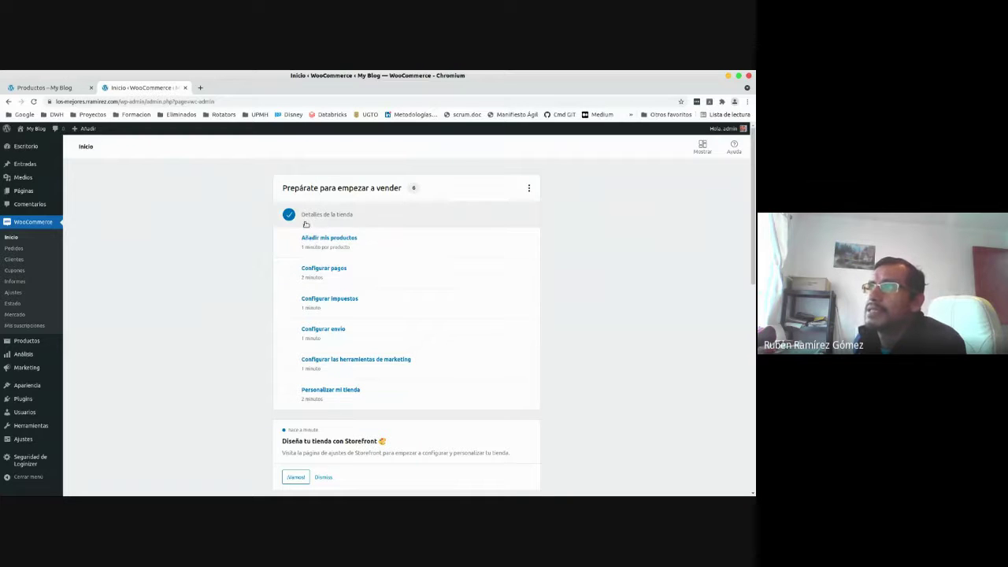
Start 'Añadir mis productos' from the task list and pick 'Añadir manualmente'.
click(323, 241)
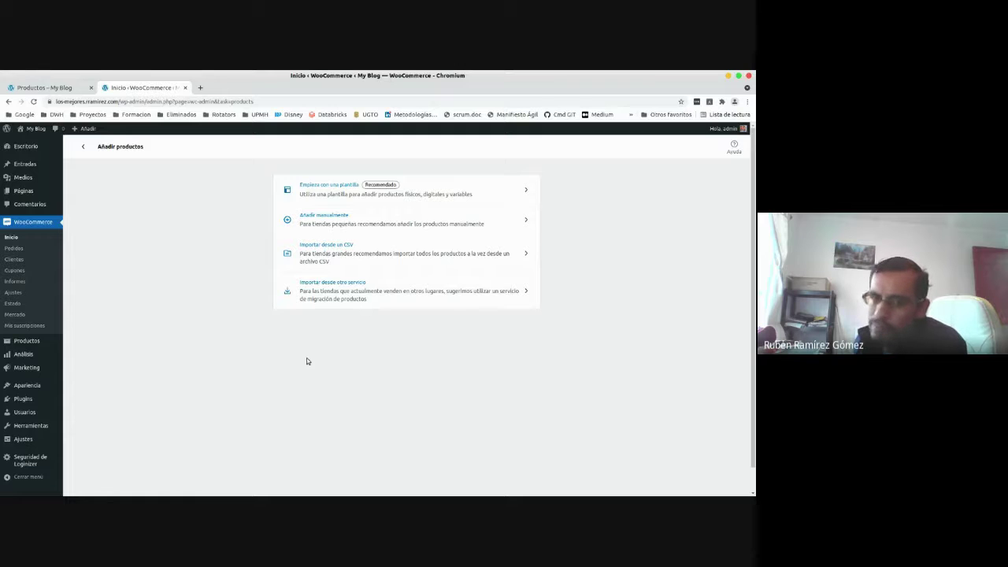
mouse_move(364, 253)
mouse_down()
mouse_move(320, 248)
mouse_move(349, 257)
mouse_up()
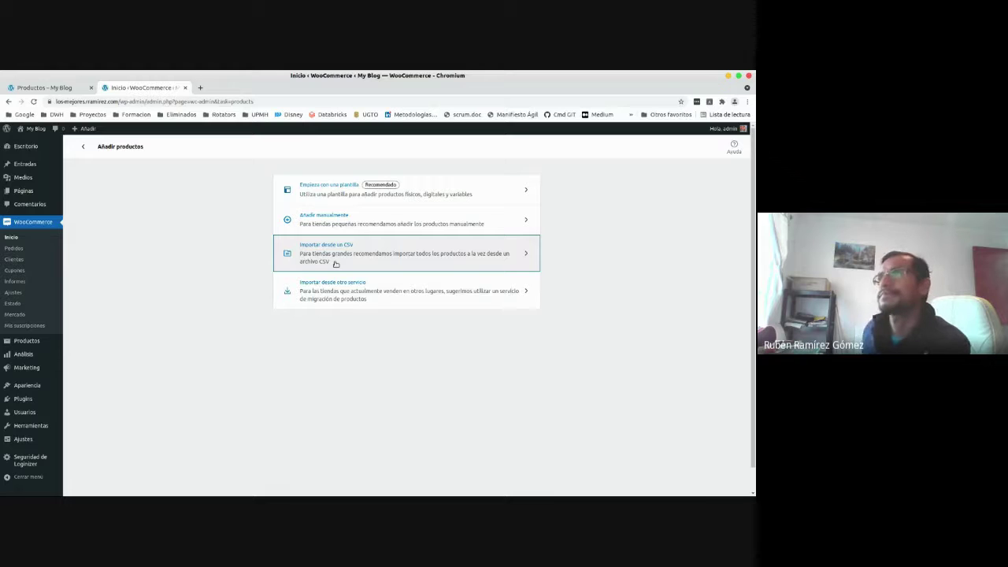
click(319, 221)
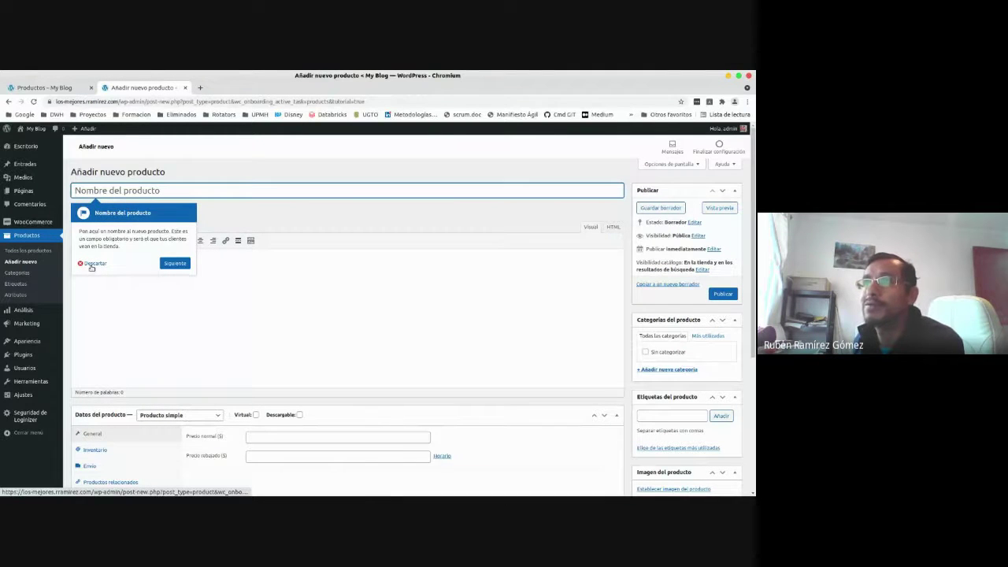
Step through the product editor tips from name to publish, then open a new browser tab.
click(174, 262)
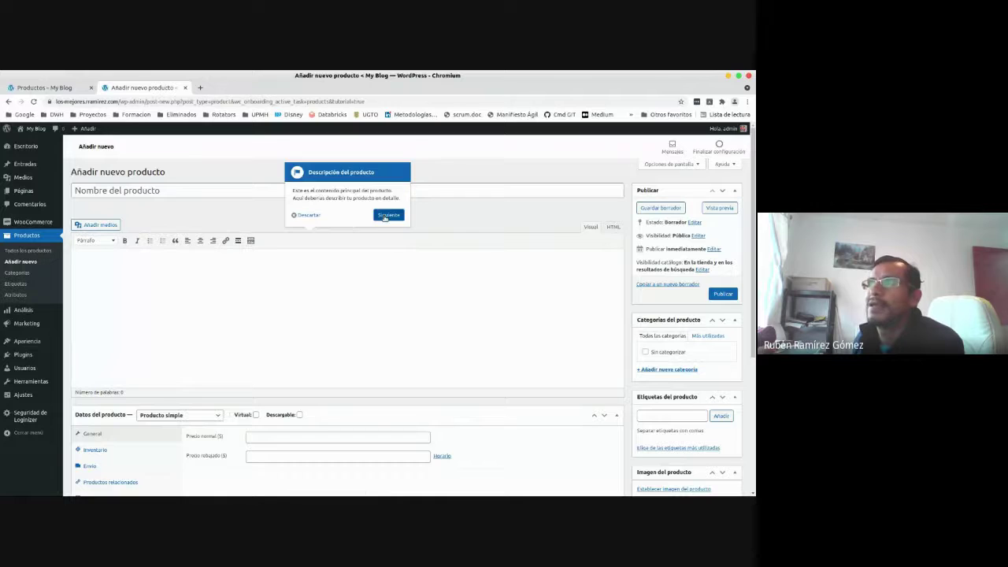
click(385, 217)
click(218, 395)
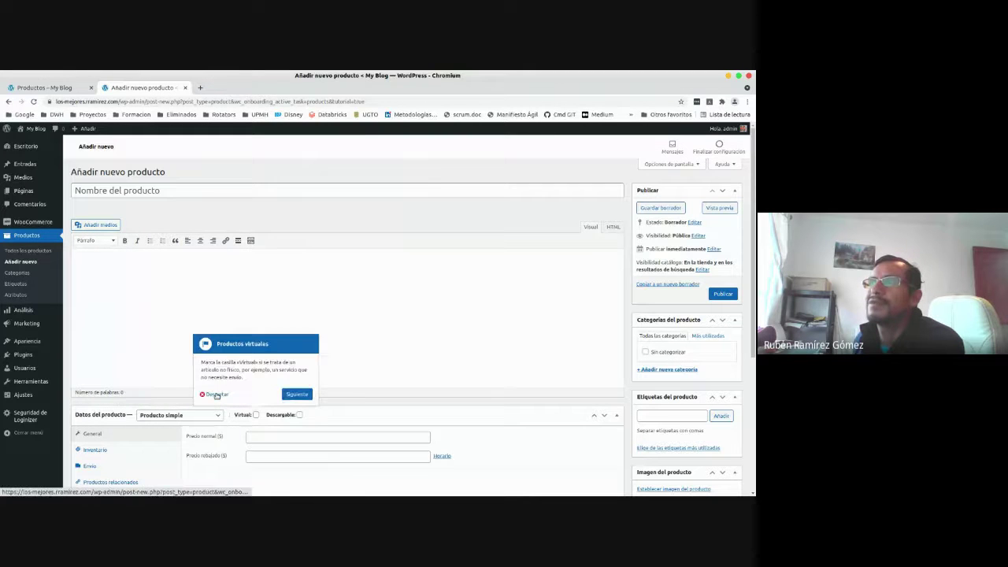
click(303, 395)
click(339, 394)
click(376, 415)
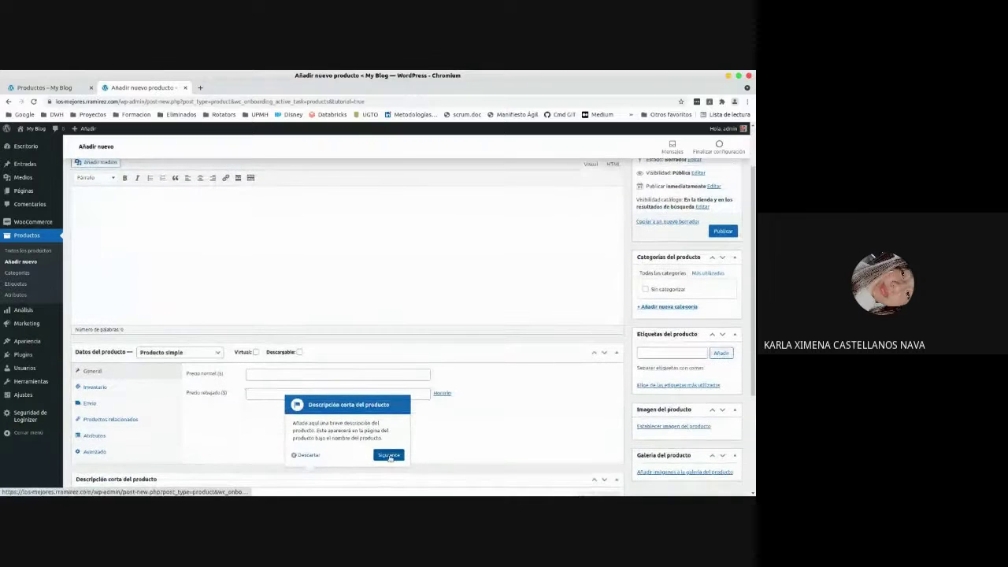
click(389, 456)
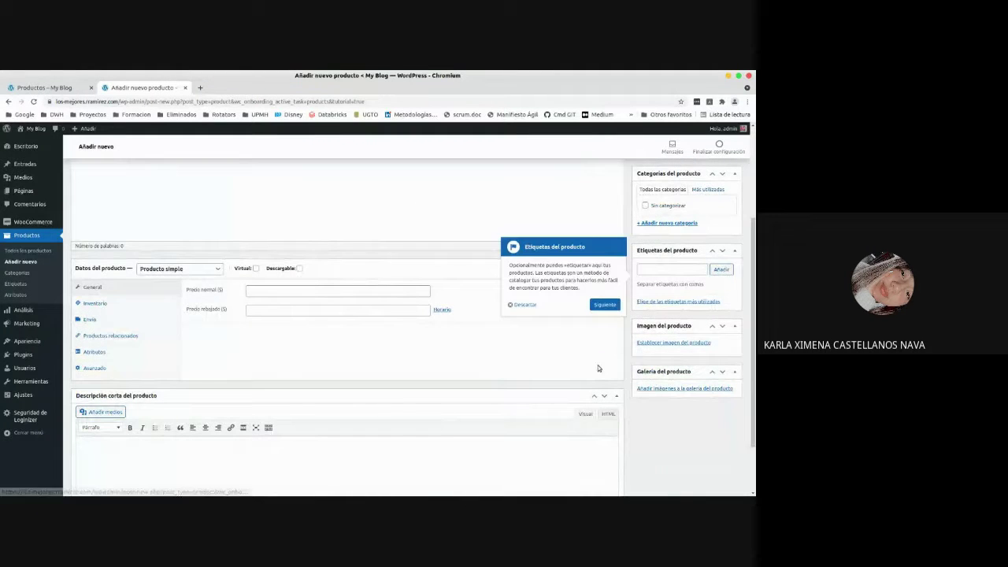
click(609, 306)
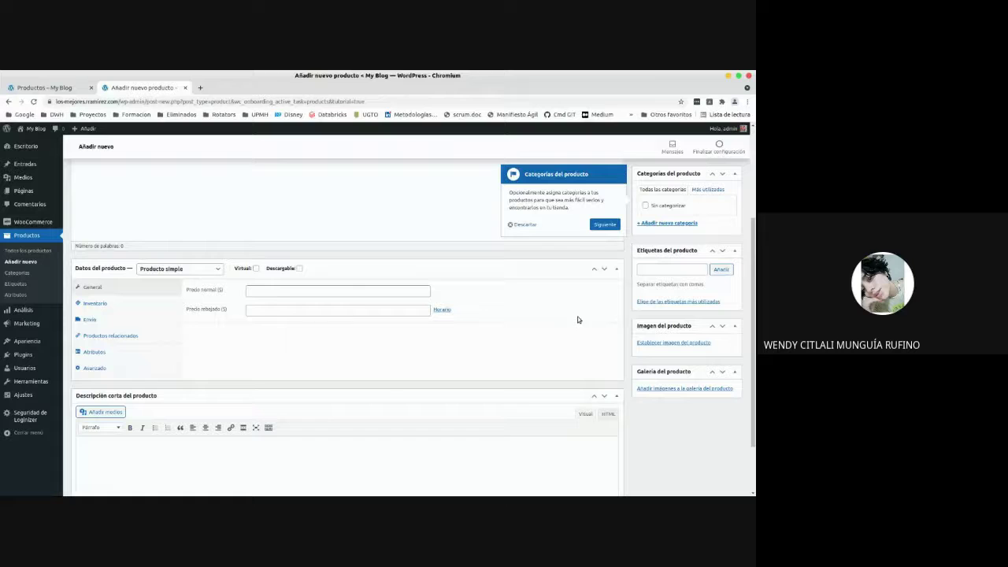
click(605, 225)
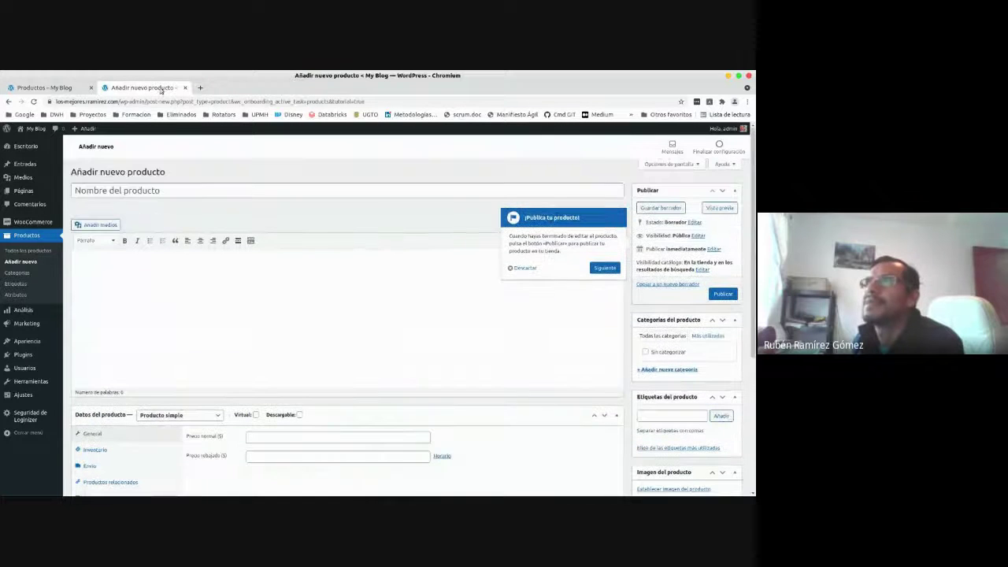
click(200, 88)
Search Google for 'pizza little caesars' from the new tab's address bar.
click(201, 100)
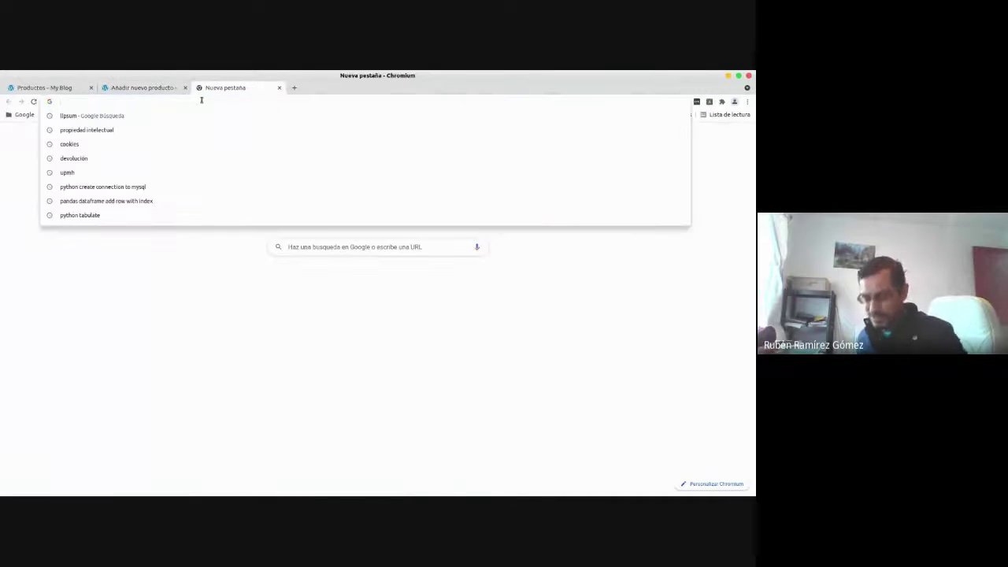
text(piza)
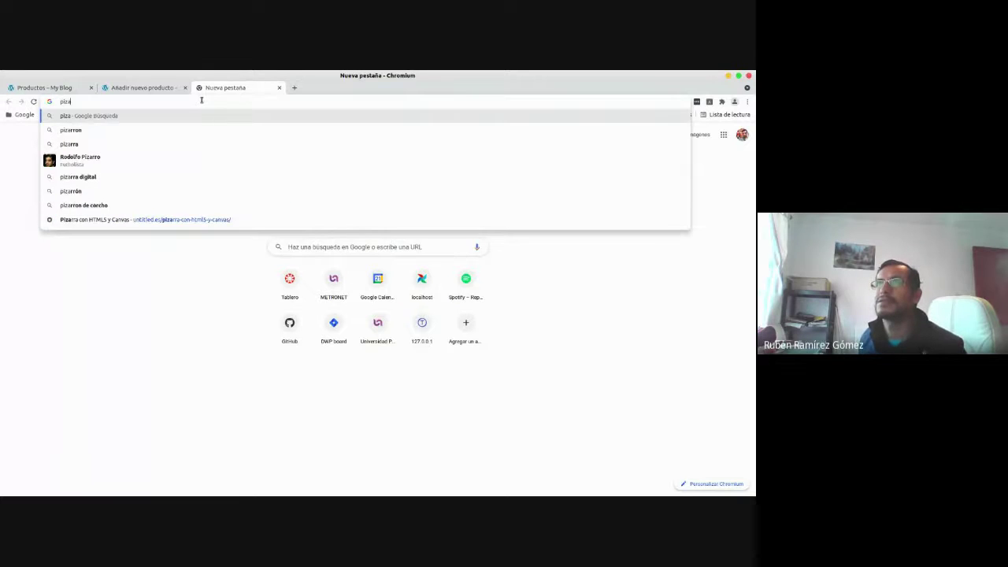
key(BackSpace)
text(za)
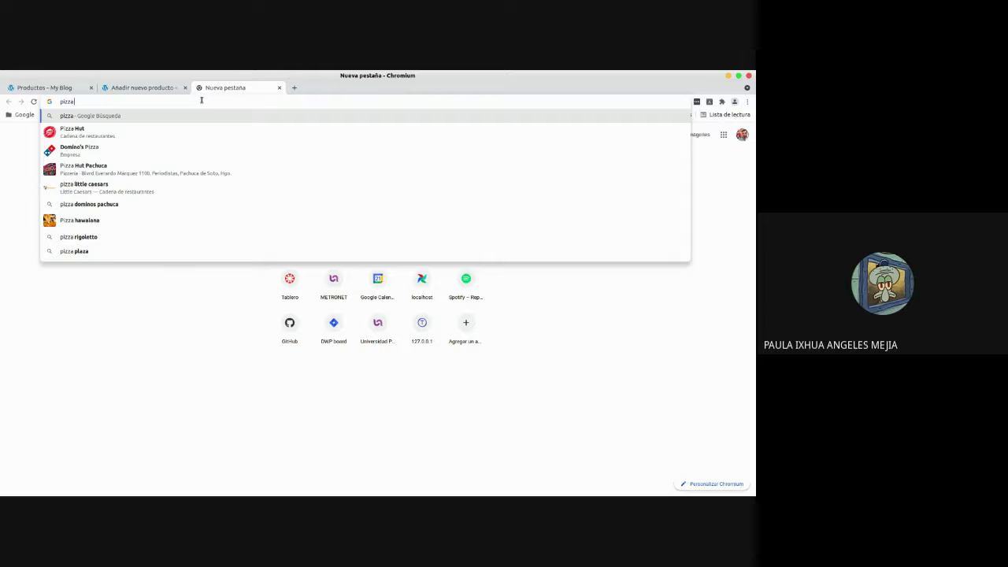
text(little caesars)
key(Return)
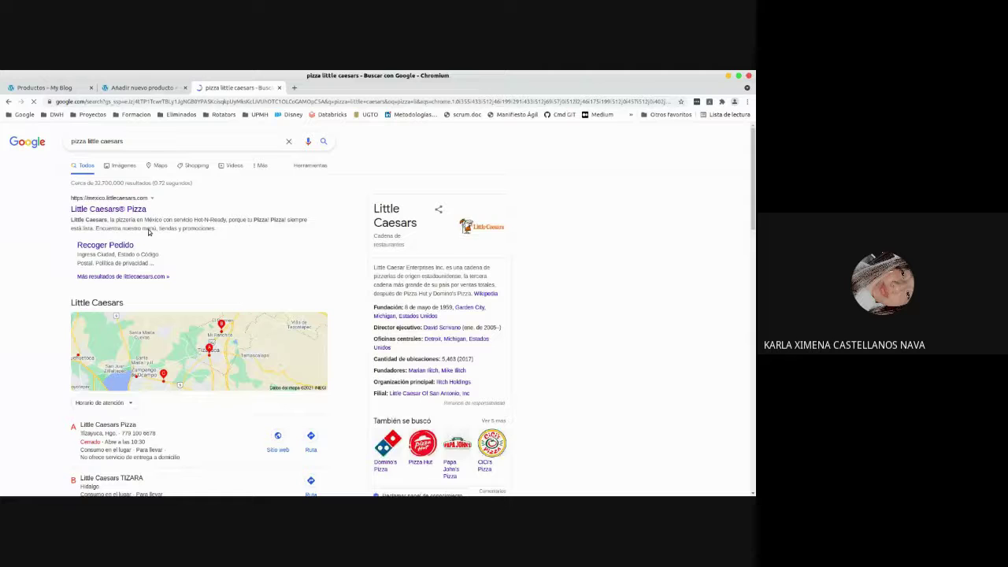
Open the Little Caesars website, scroll its offers and peek at the pickup order page.
click(131, 209)
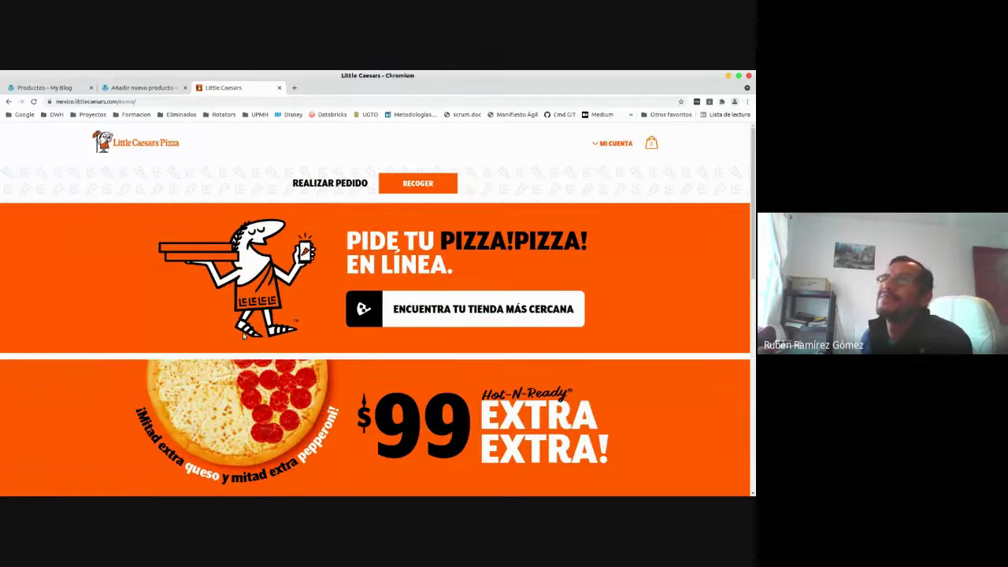
scroll(262, 415, down, 5)
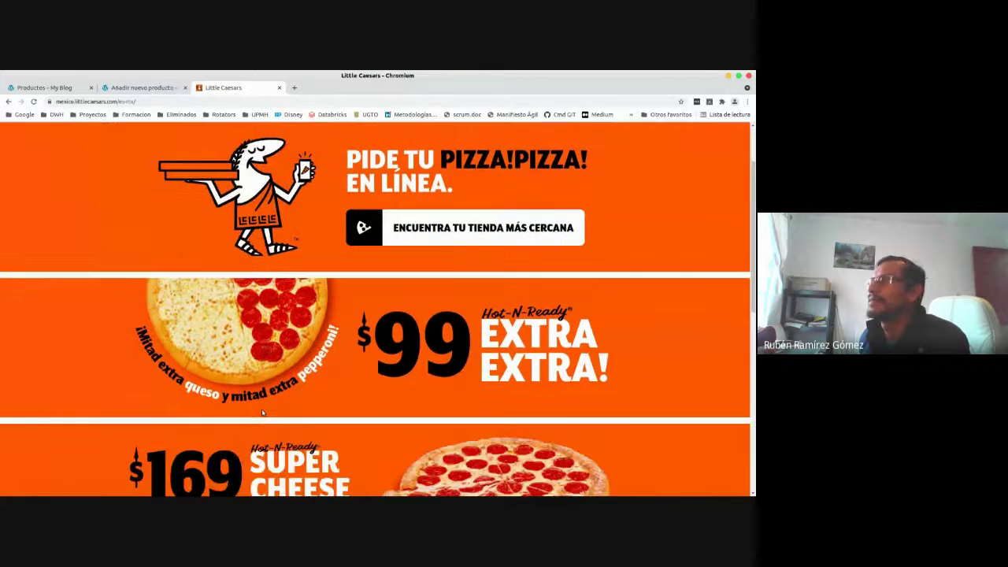
scroll(262, 413, down, 6)
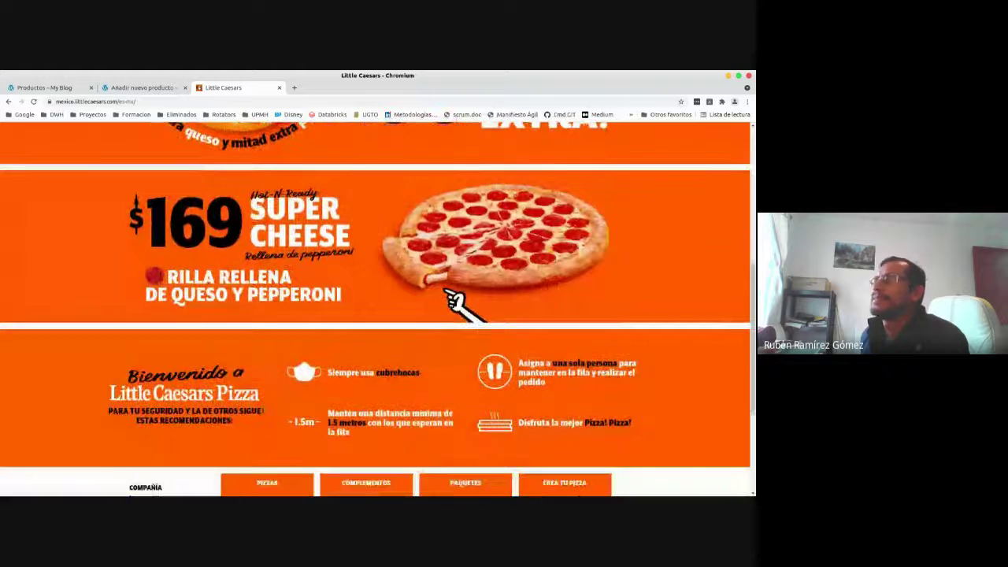
scroll(262, 413, down, 3)
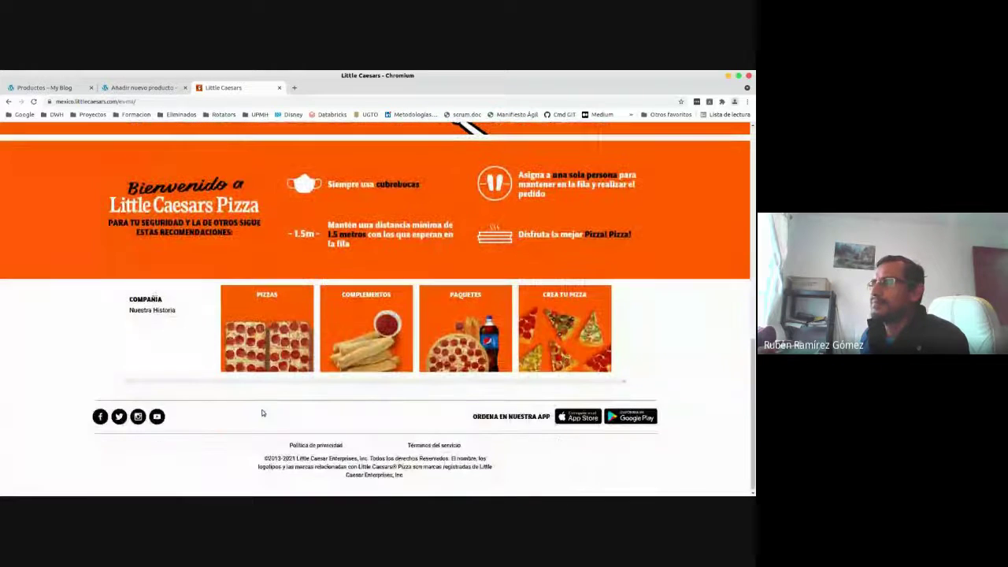
click(290, 386)
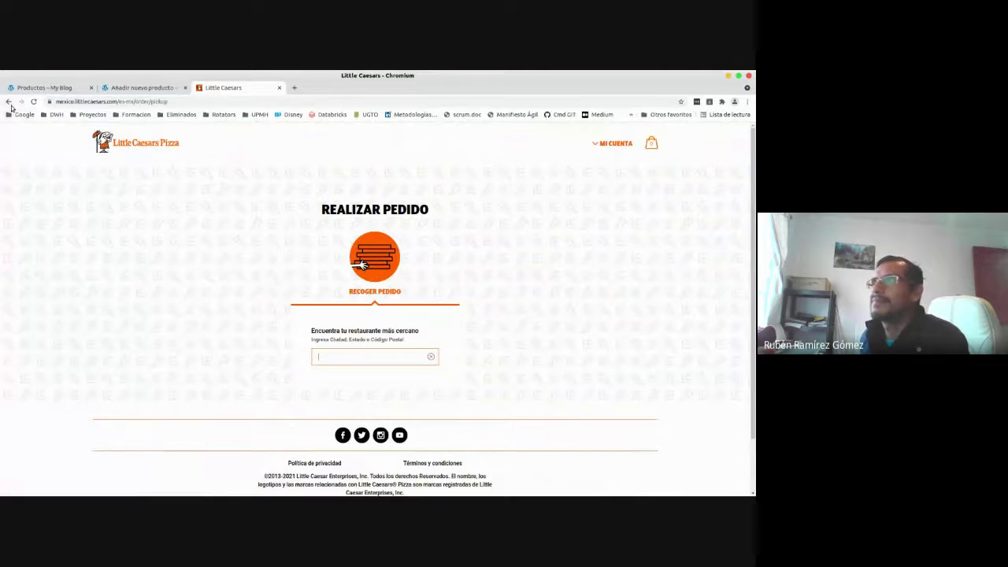
click(8, 102)
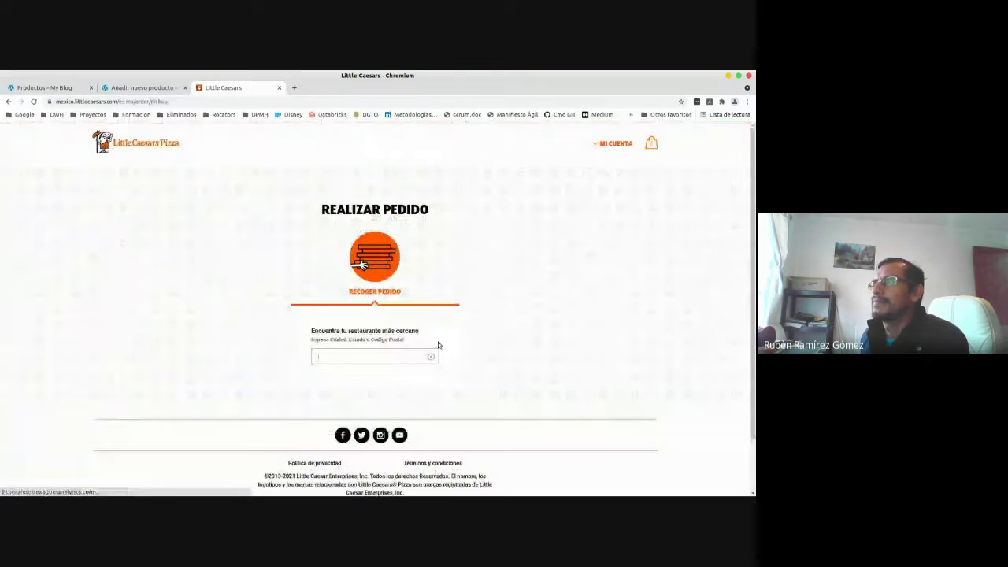
Try the store search for location 43810, Candelas, then return to the home page.
click(384, 357)
text(43810)
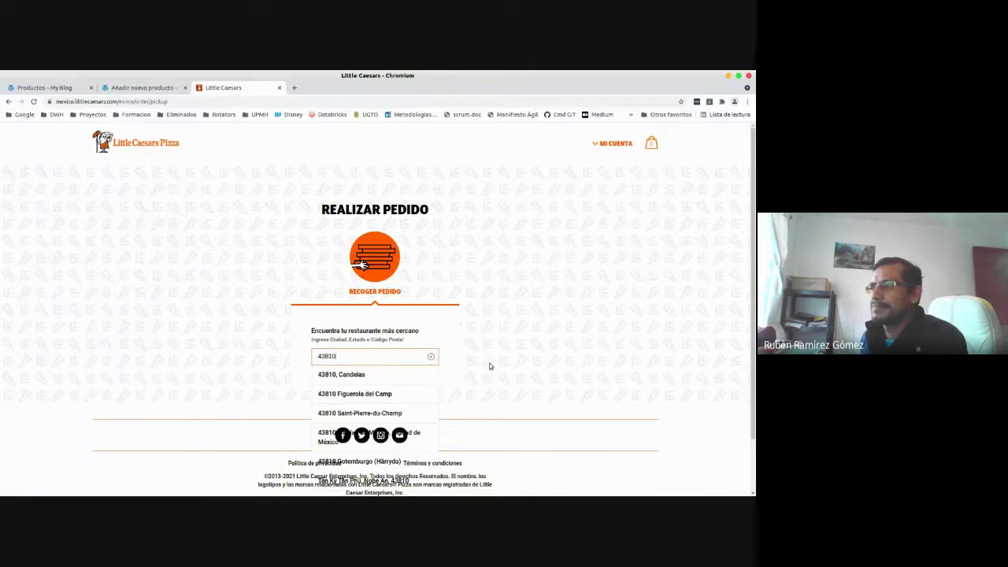
scroll(449, 350, down, 2)
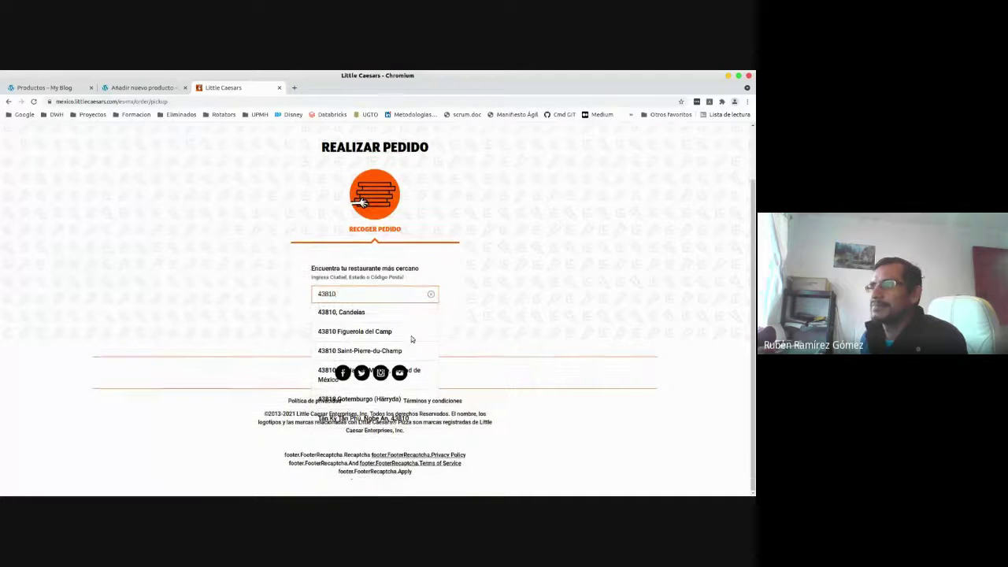
click(331, 313)
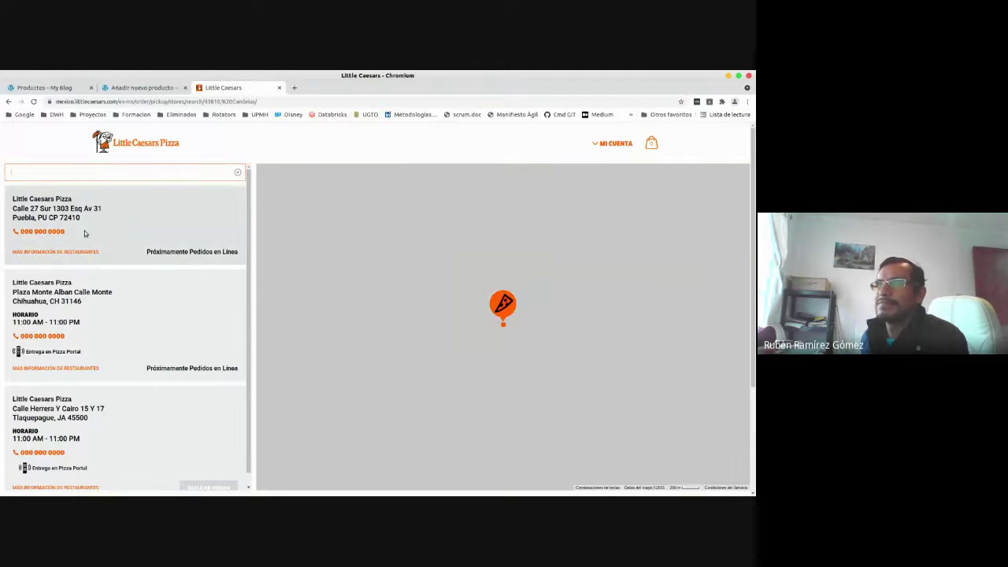
click(7, 102)
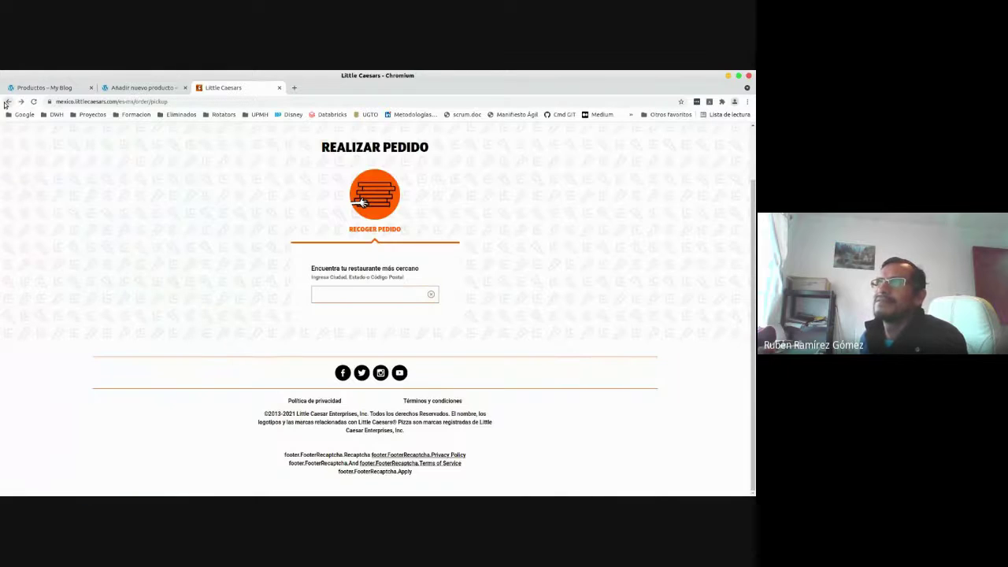
click(6, 102)
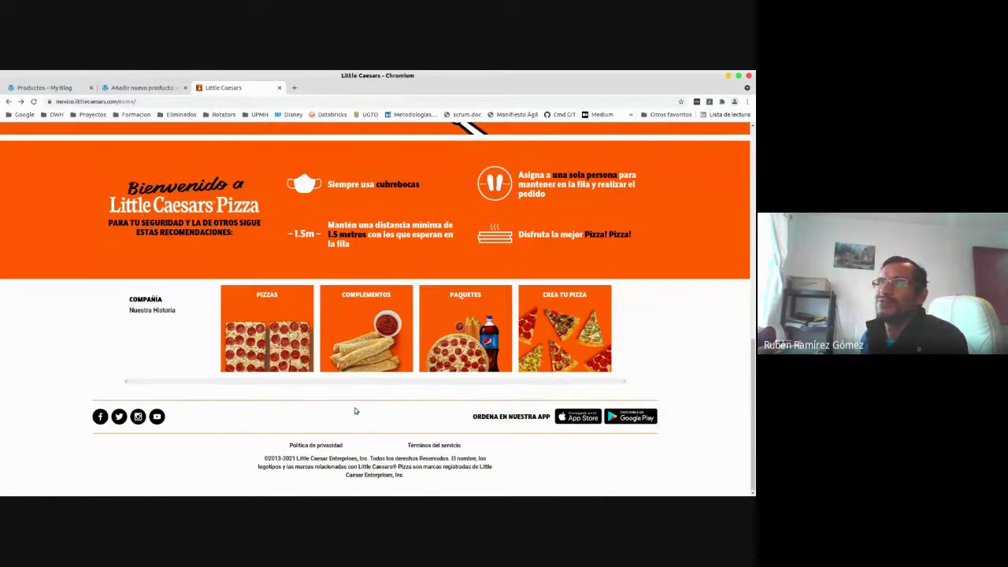
Browse the Little Caesars promotions and briefly view the Realizar pedido order page.
scroll(356, 410, up, 3)
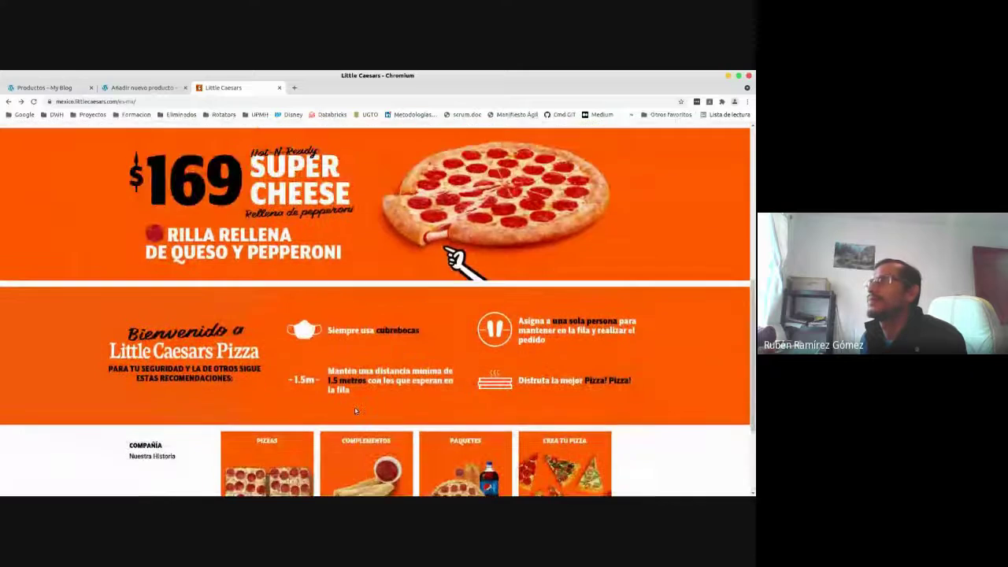
scroll(356, 411, up, 5)
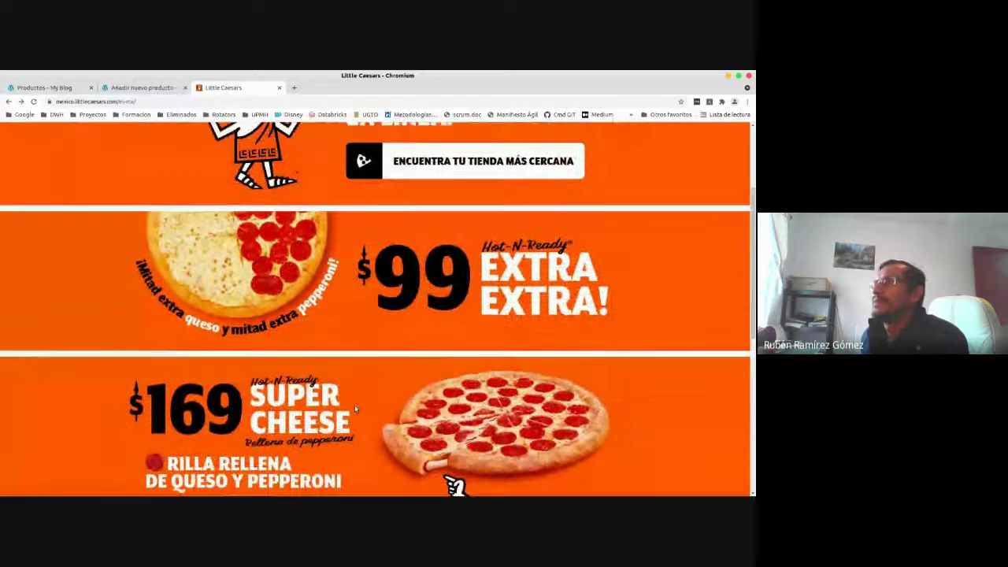
scroll(354, 405, up, 3)
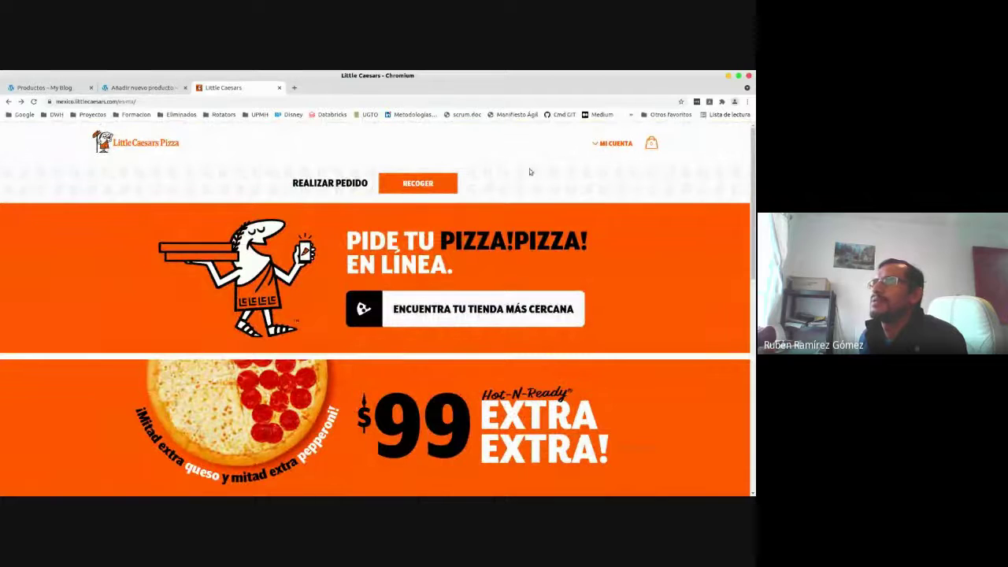
scroll(453, 424, down, 2)
scroll(453, 423, down, 5)
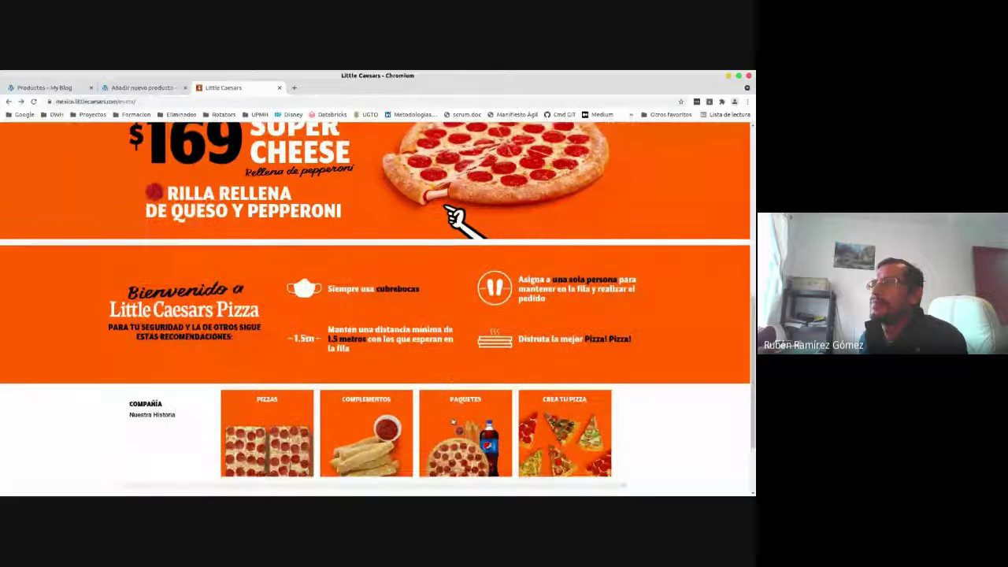
scroll(453, 423, down, 2)
scroll(453, 423, down, 1)
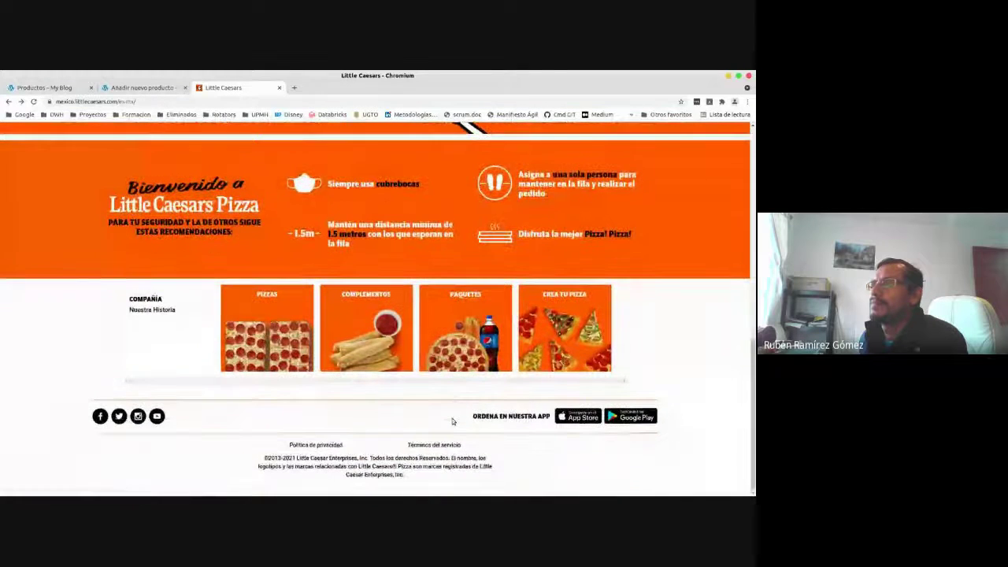
scroll(453, 423, up, 1)
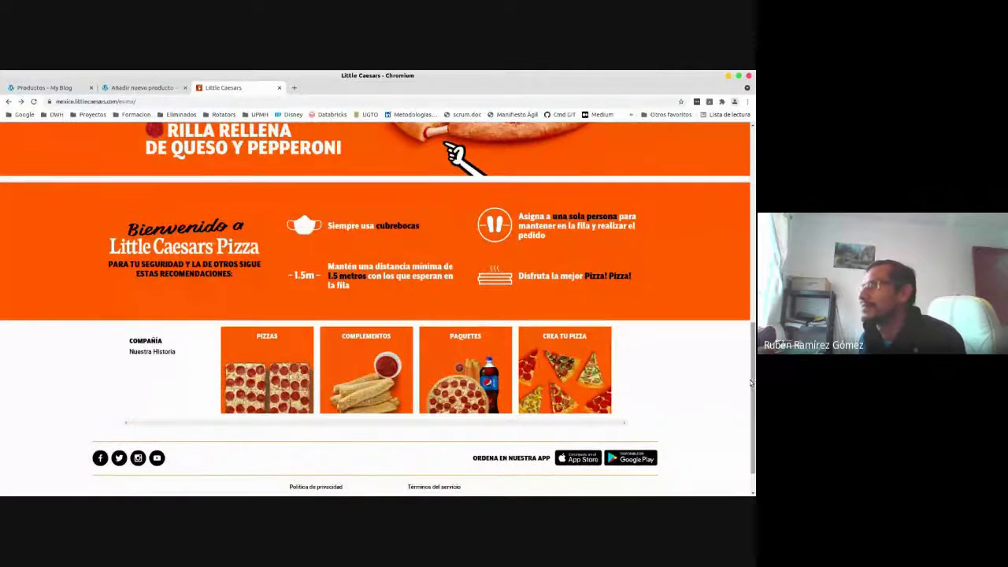
scroll(753, 384, up, 2)
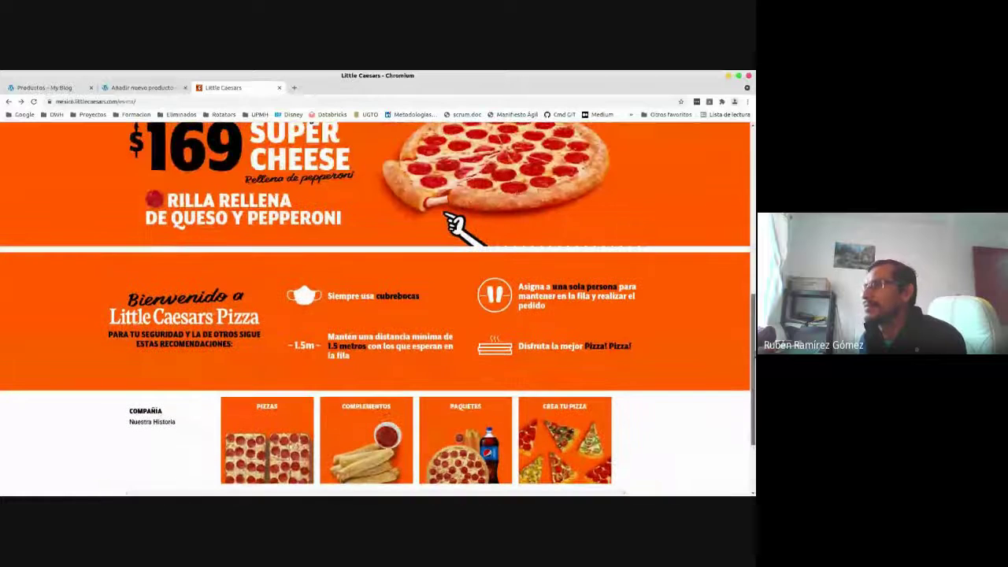
click(440, 432)
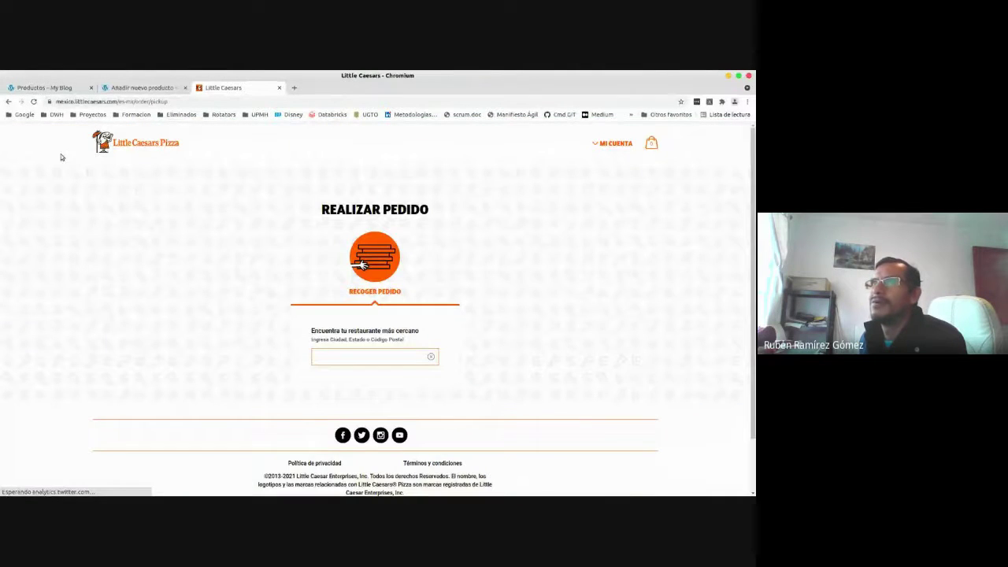
click(8, 102)
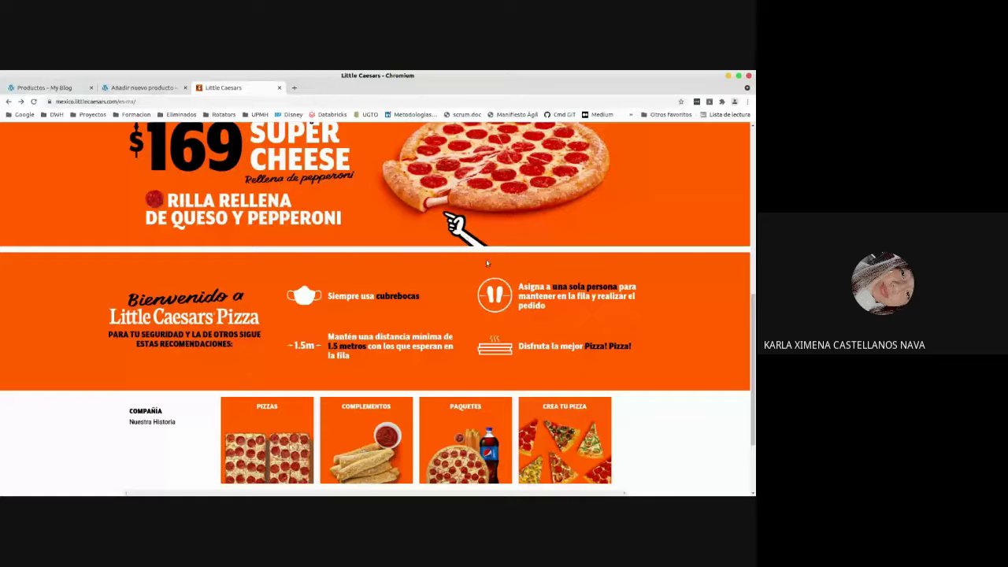
scroll(434, 287, up, 3)
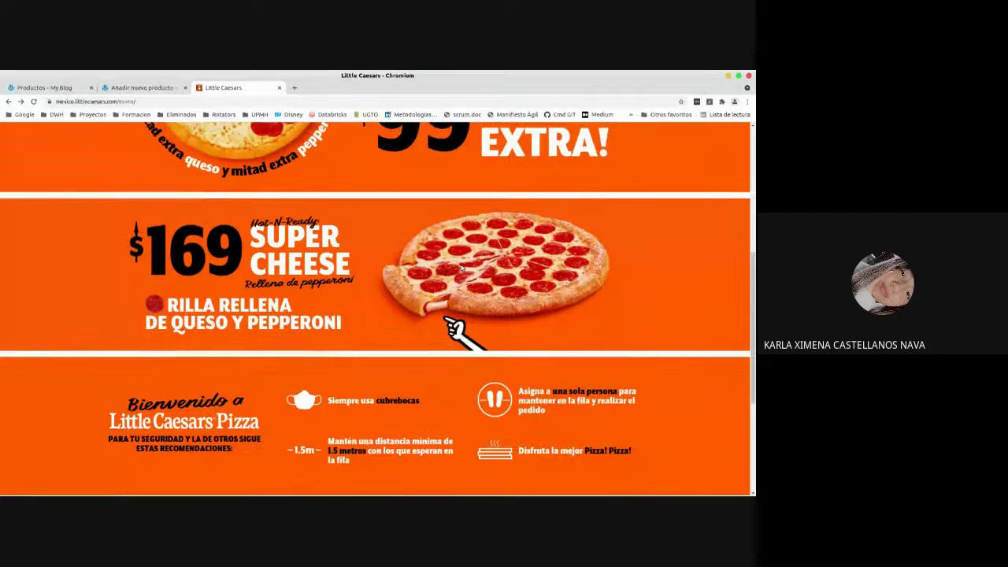
Search Google for 'dominos pizza'.
click(49, 102)
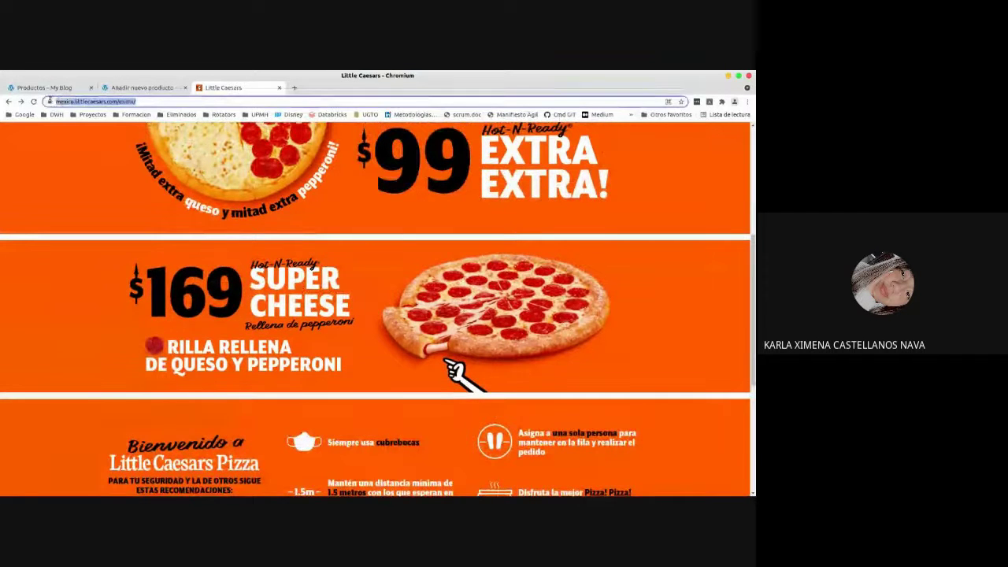
text(dominos pizza)
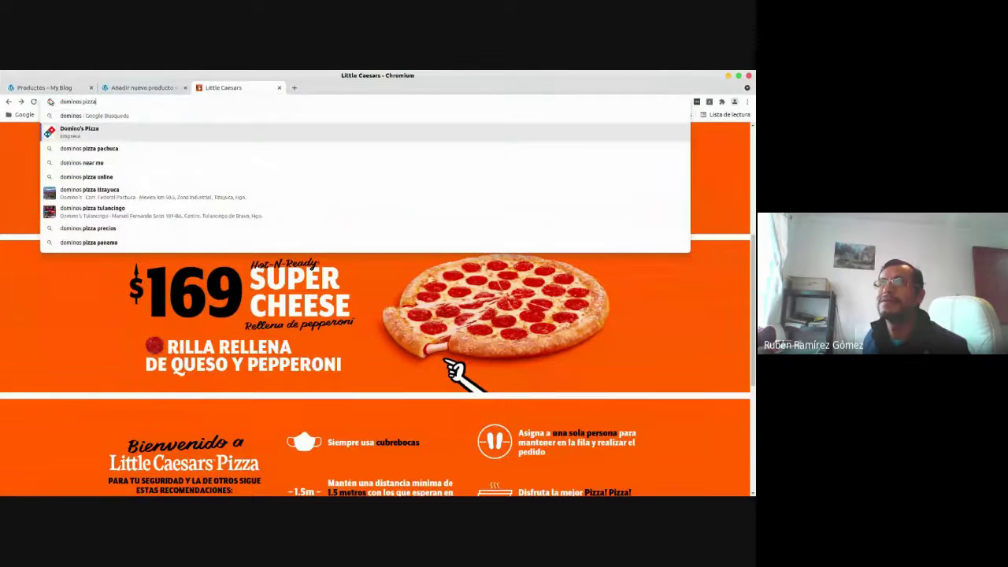
click(78, 130)
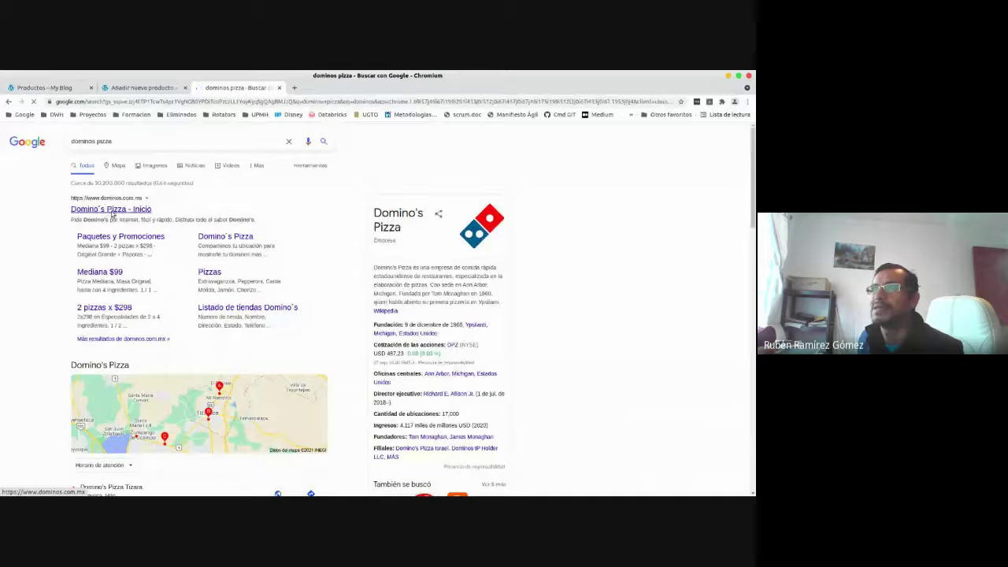
Open the 'Domino's Pizza - Inicio' page and toggle Pepperoni Especial's details on and off.
click(112, 211)
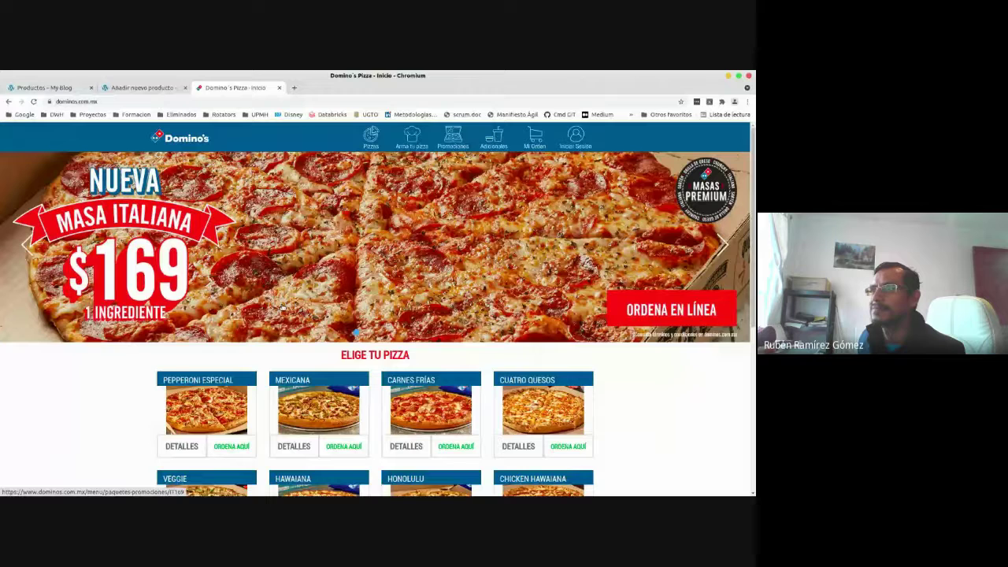
scroll(282, 308, down, 2)
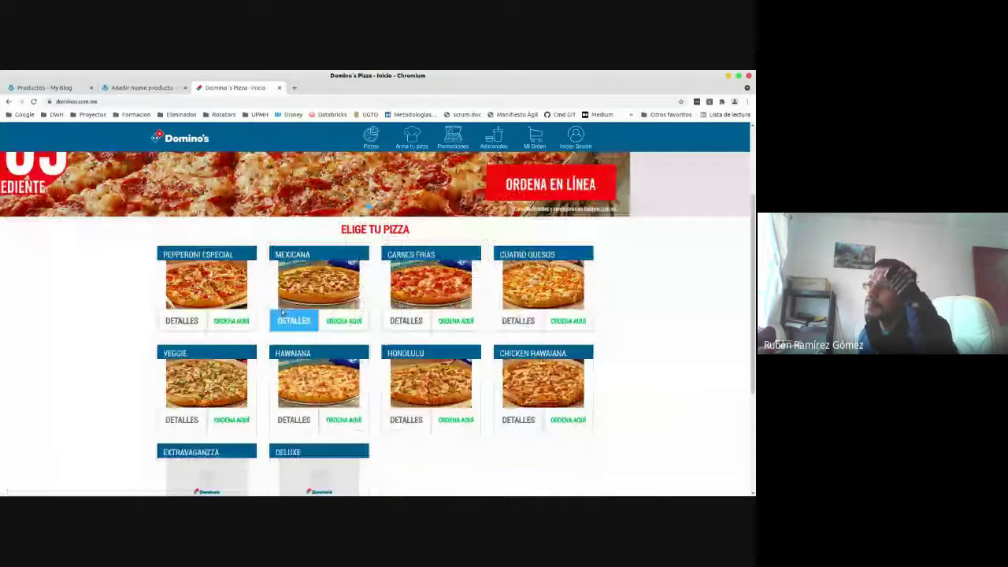
scroll(282, 313, down, 1)
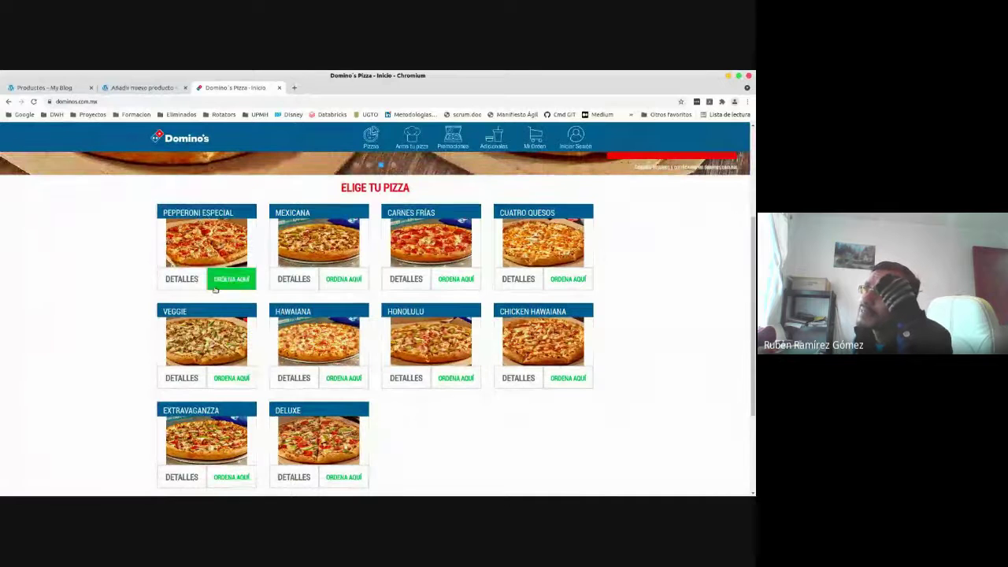
click(185, 277)
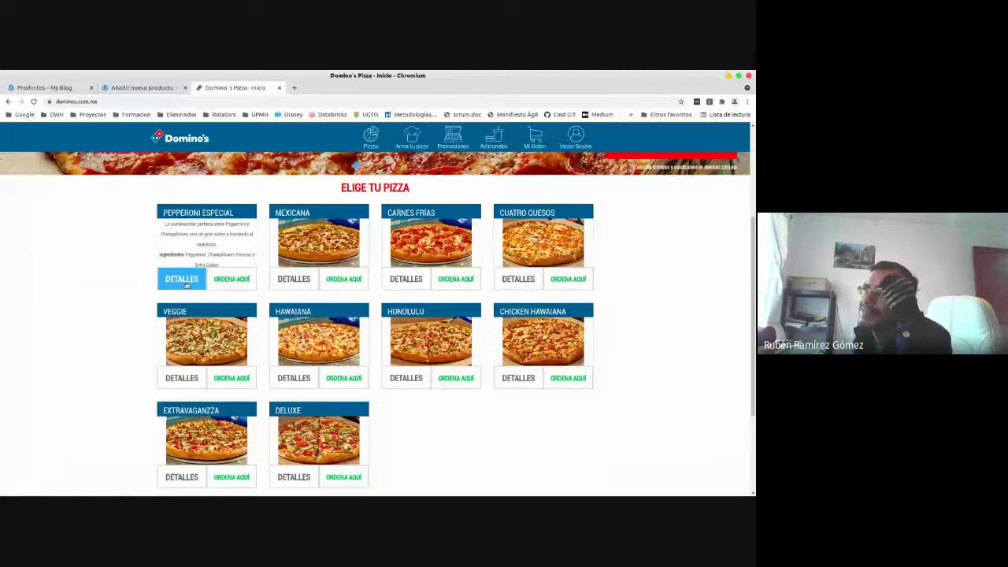
click(188, 278)
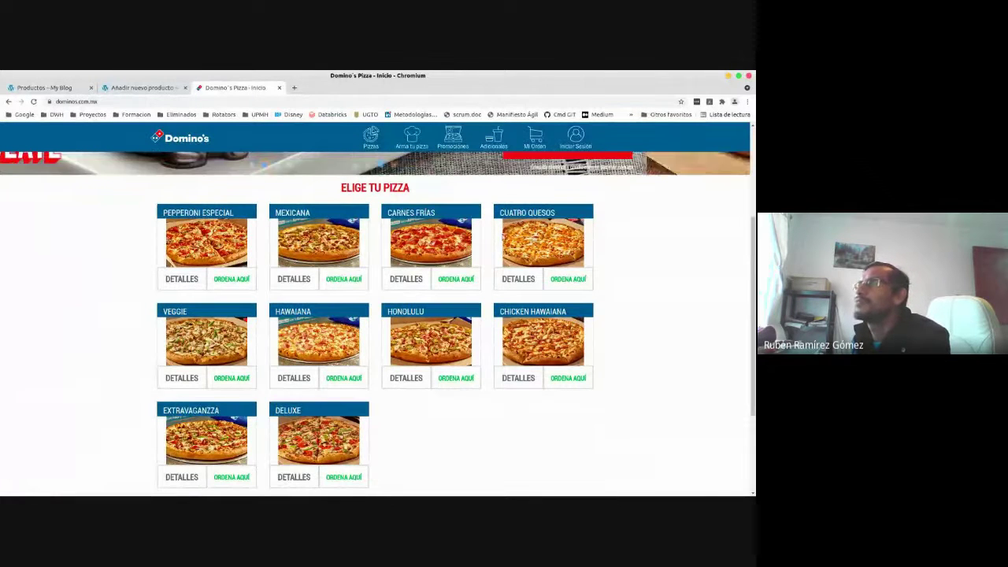
Save the Pepperoni Especial, Mexicana and Carnes Frías images as pizza01, pizza02 and pizza03.
right_click(220, 239)
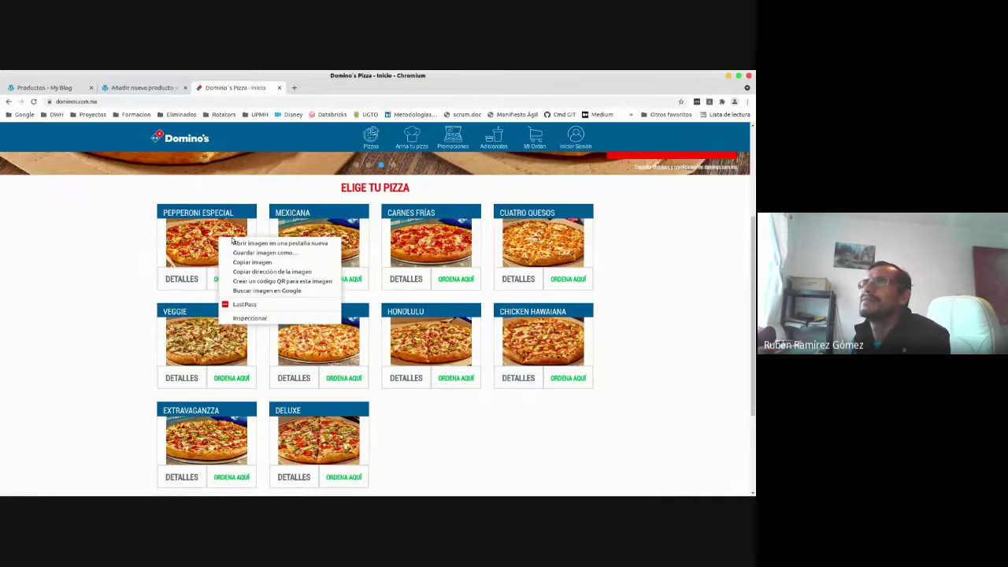
click(254, 256)
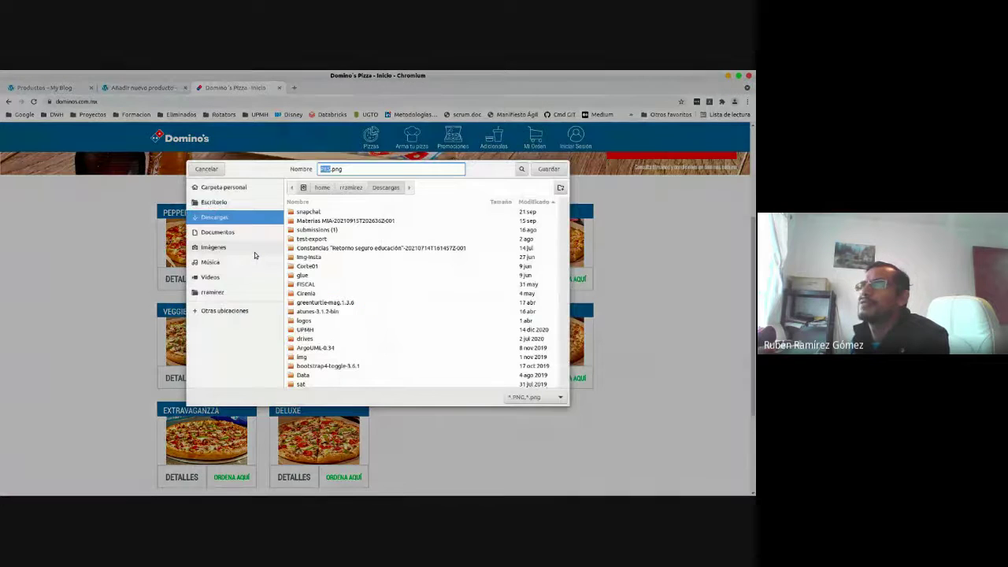
text(pizza01)
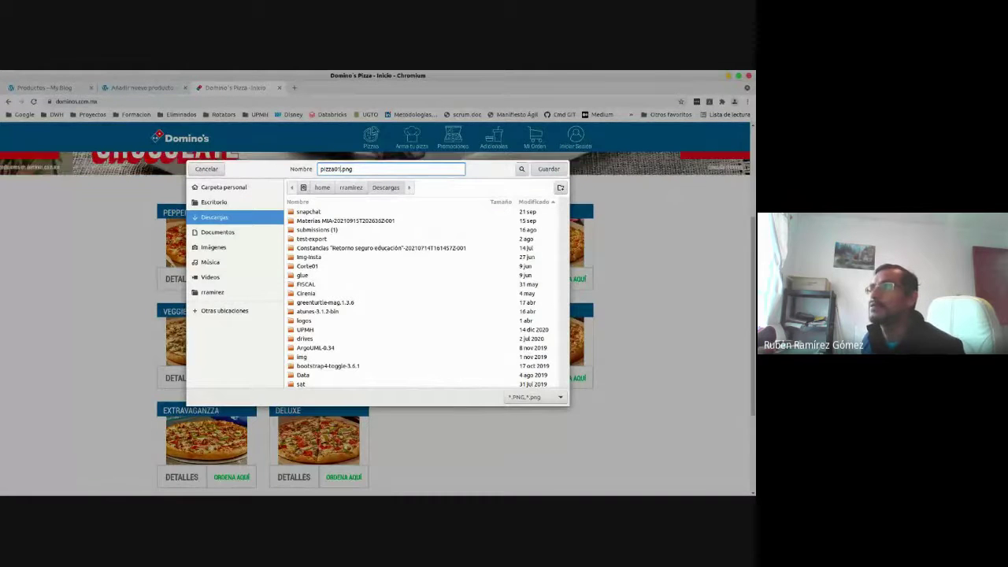
key(Return)
right_click(321, 241)
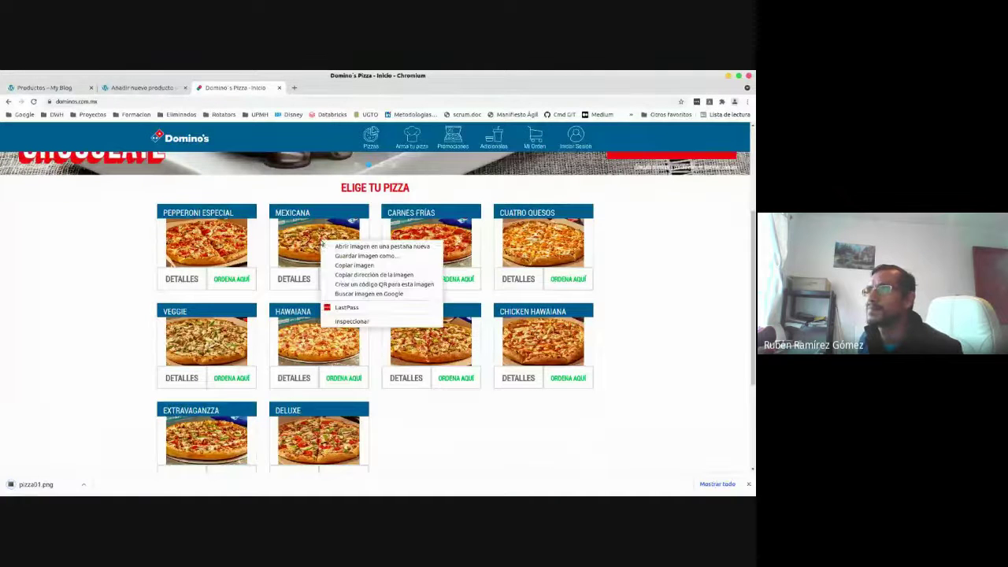
click(349, 255)
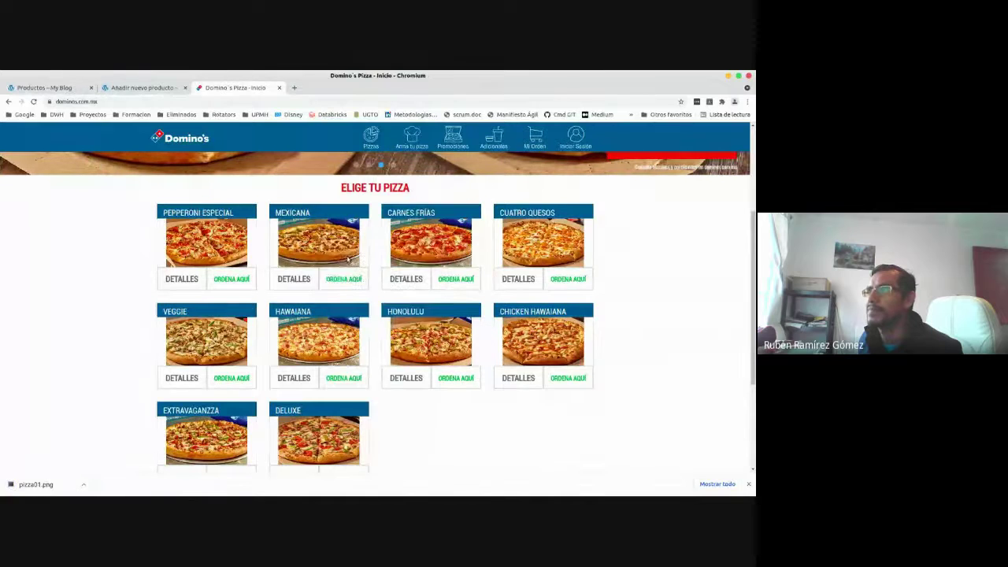
text(pizza)
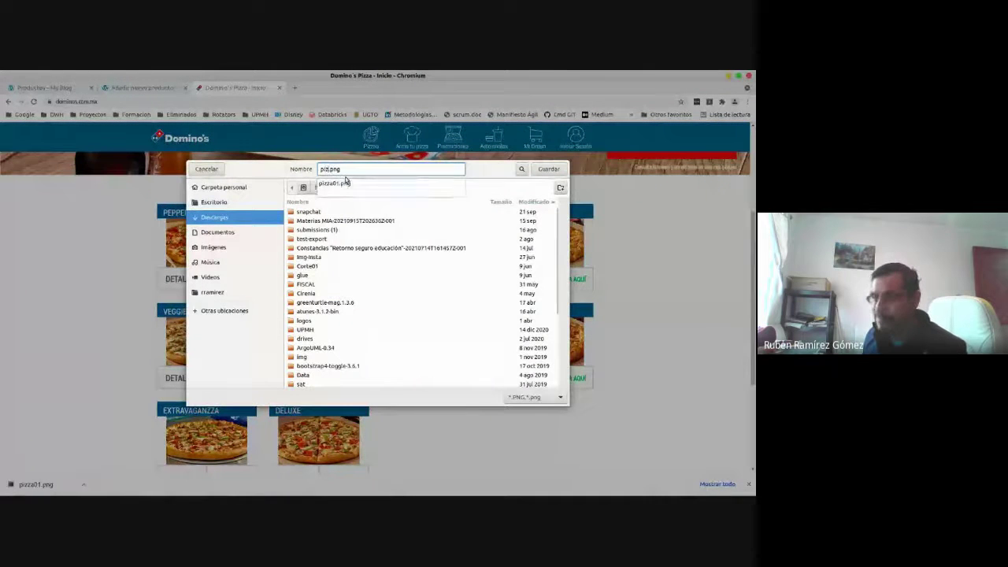
text(02)
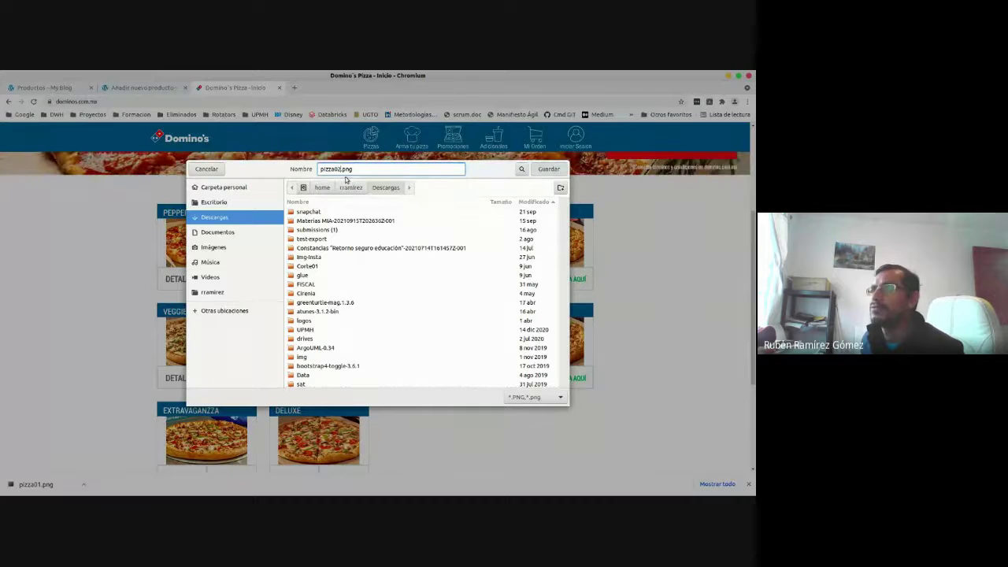
key(Return)
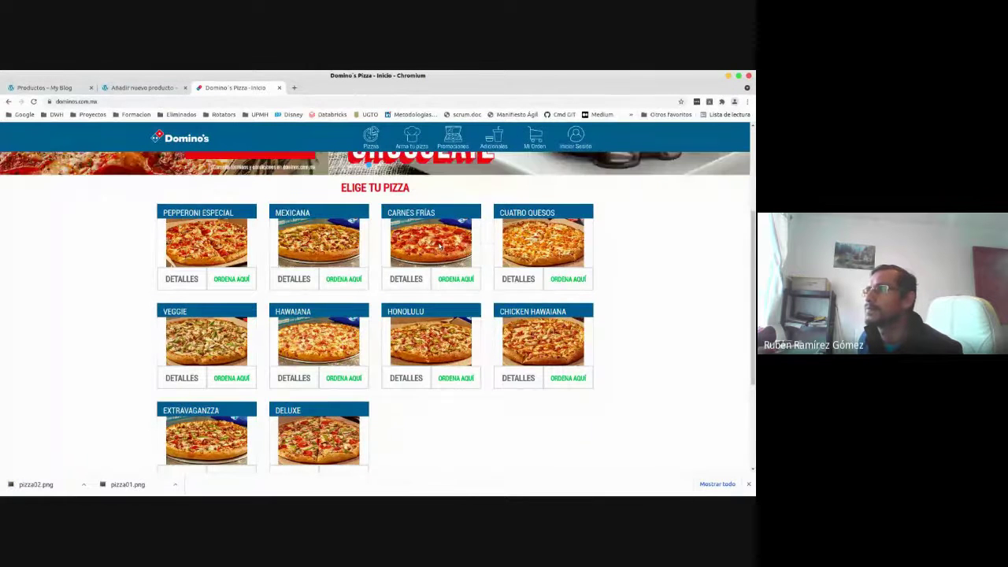
right_click(441, 246)
click(466, 260)
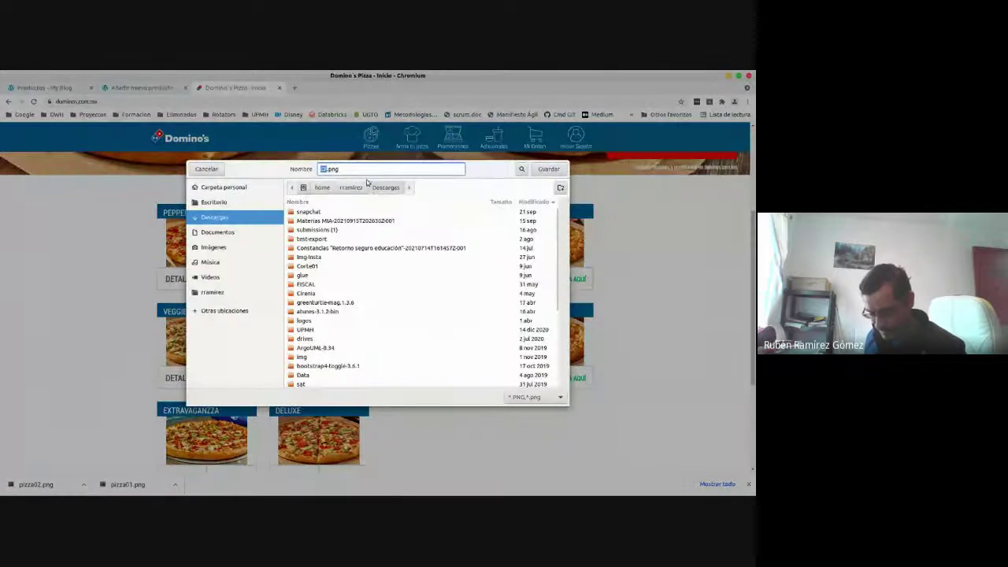
text(pizza03)
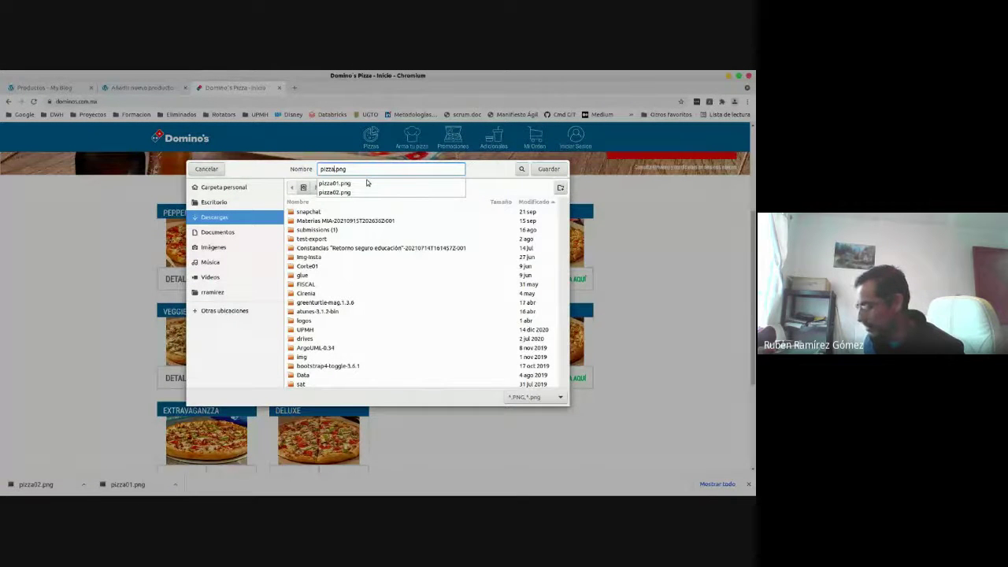
key(Return)
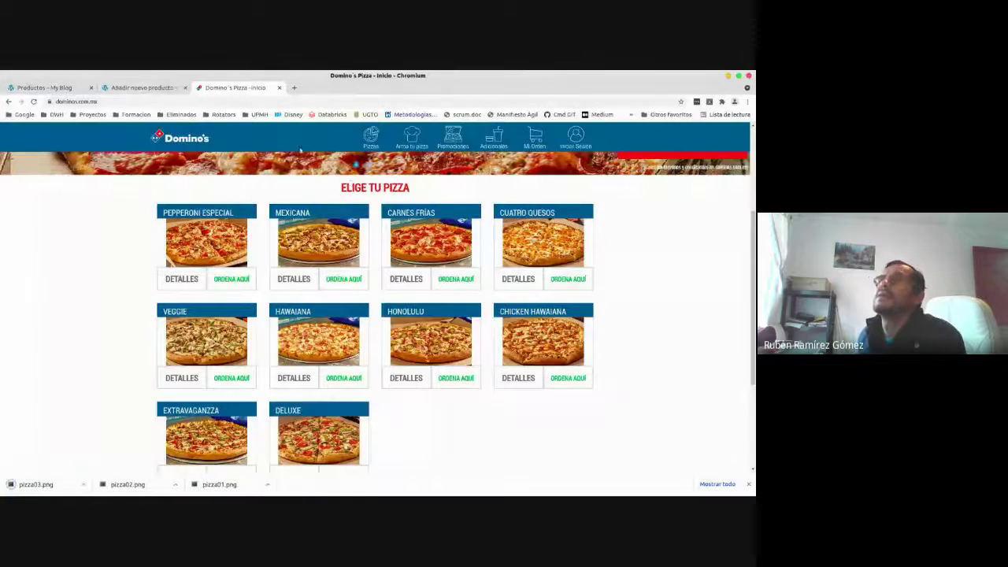
scroll(55, 315, up, 3)
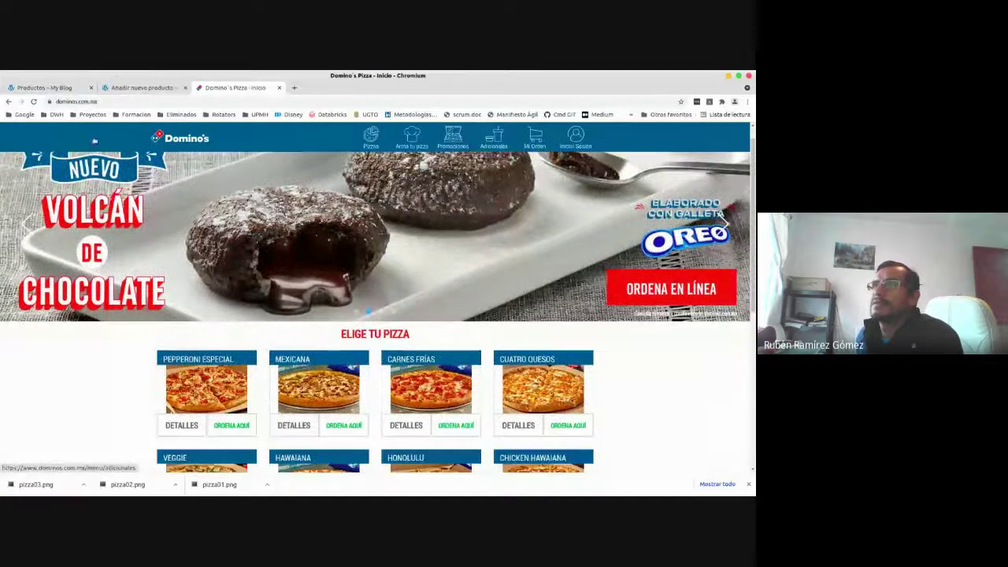
In the product editor, dismiss the tour tip and enter the title 'Pizza - Varios Sabores'.
click(134, 87)
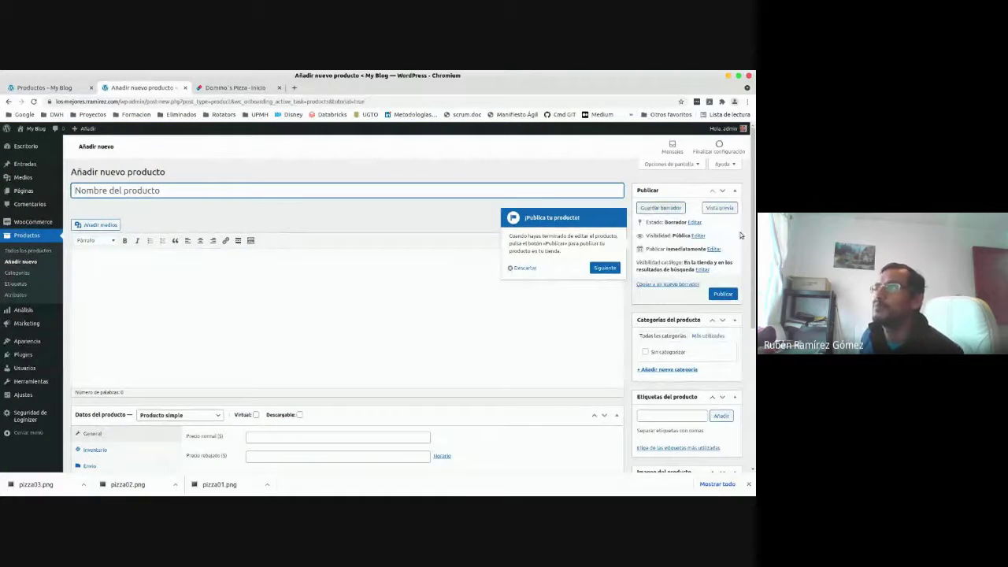
click(525, 268)
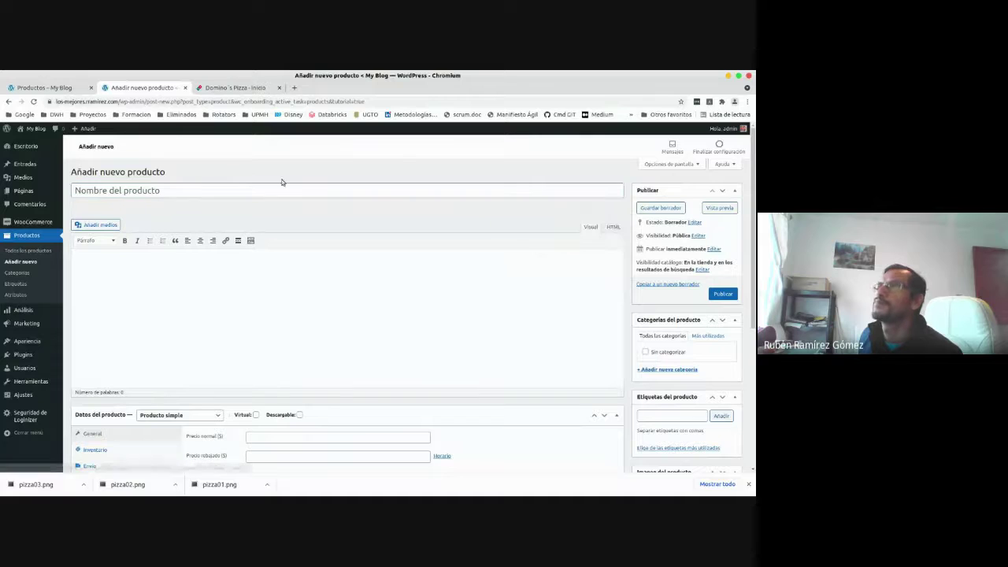
text(P)
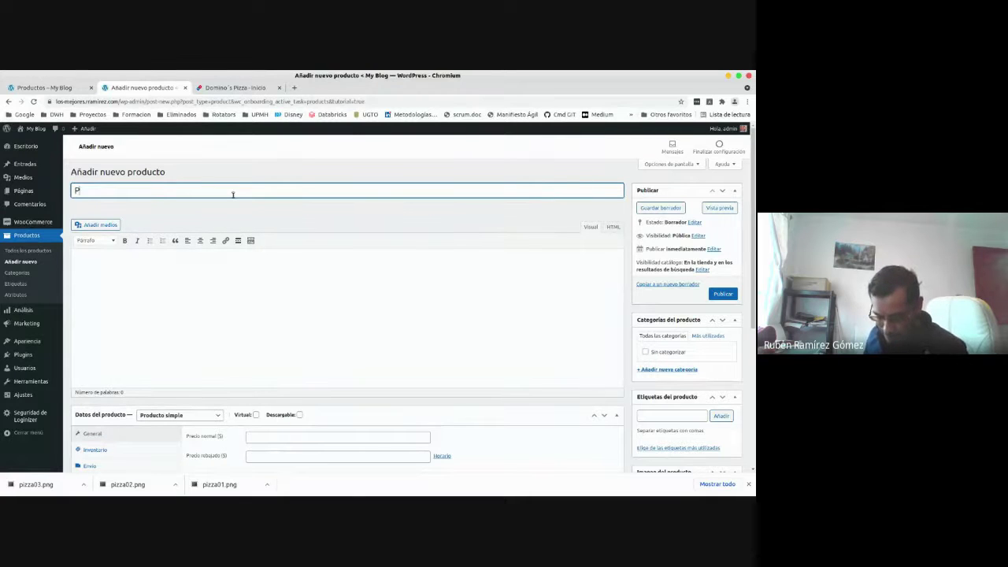
text(izza)
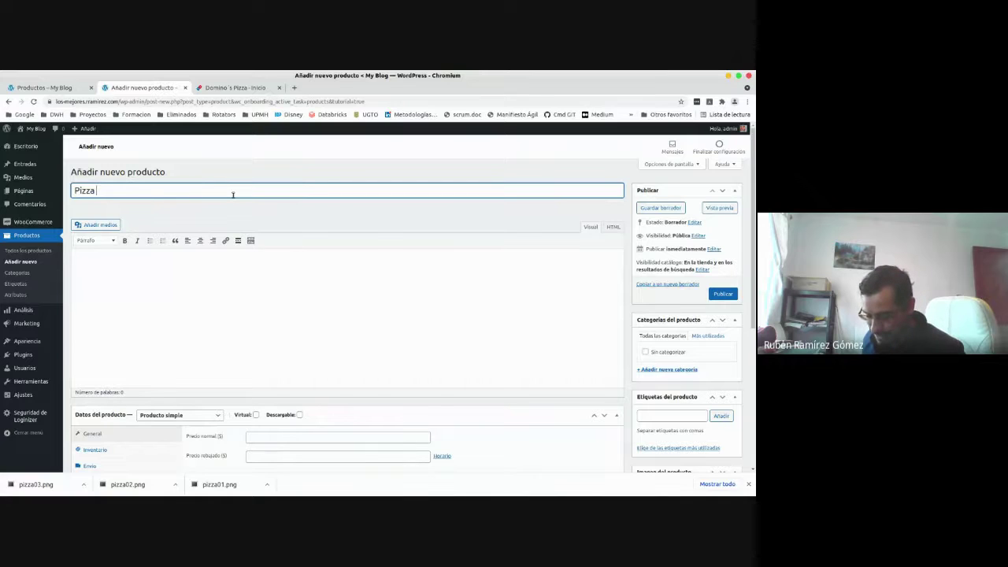
text( - Varios Sabores)
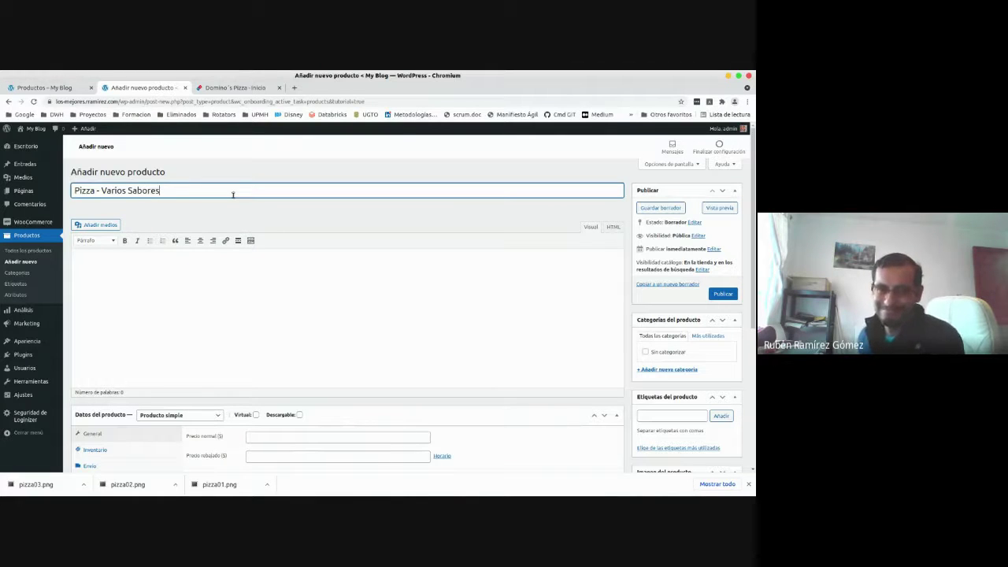
click(218, 207)
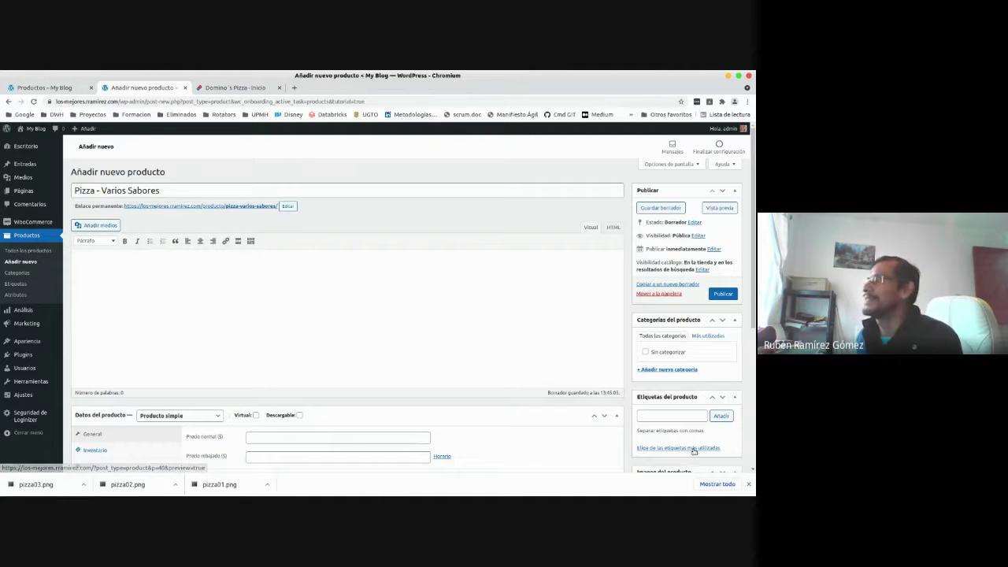
click(749, 486)
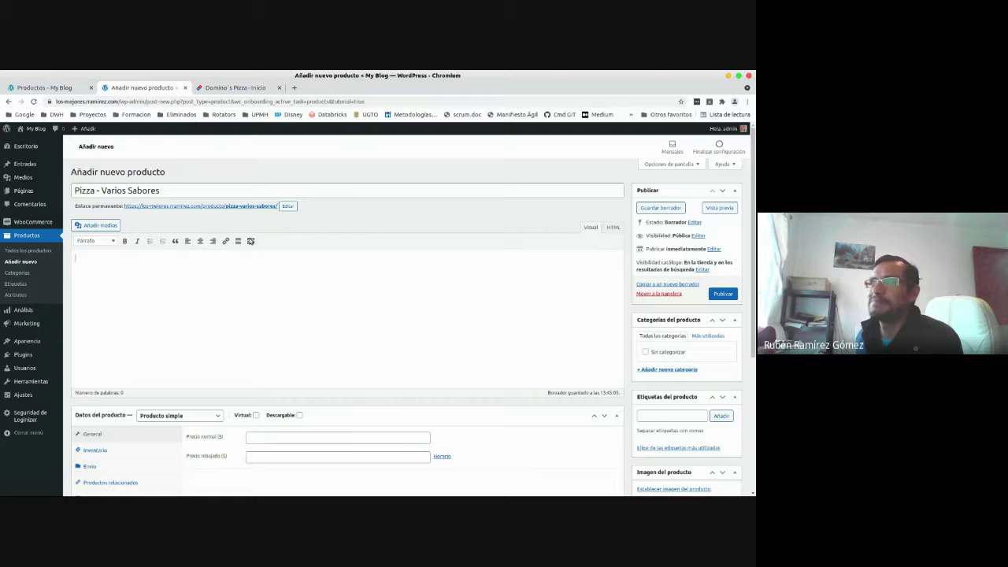
Replace 'Sabores' with 'Ingredientes' so the title reads 'Pizza - Varios Ingredientes'.
click(128, 191)
drag(127, 191, 178, 189)
click(177, 189)
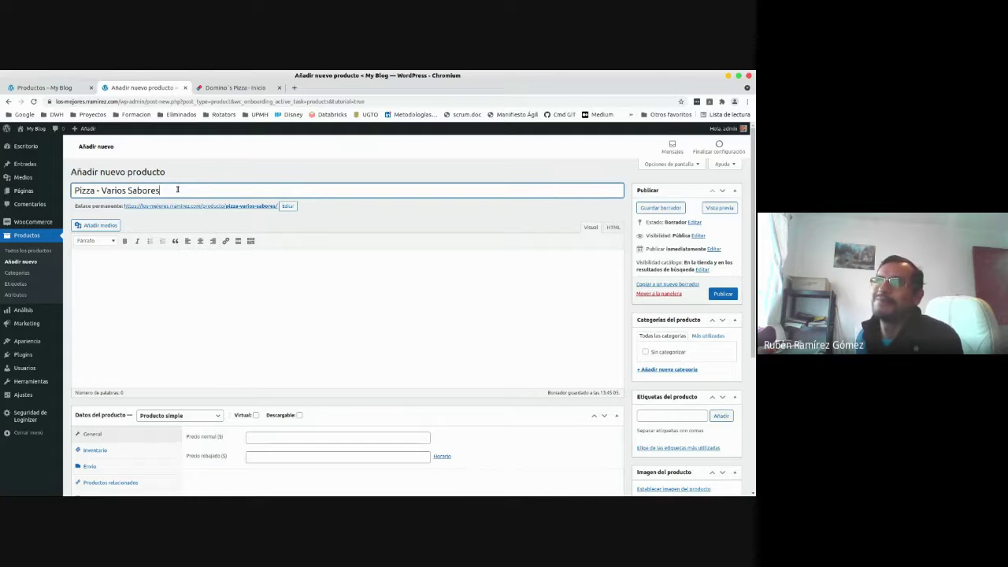
click(164, 258)
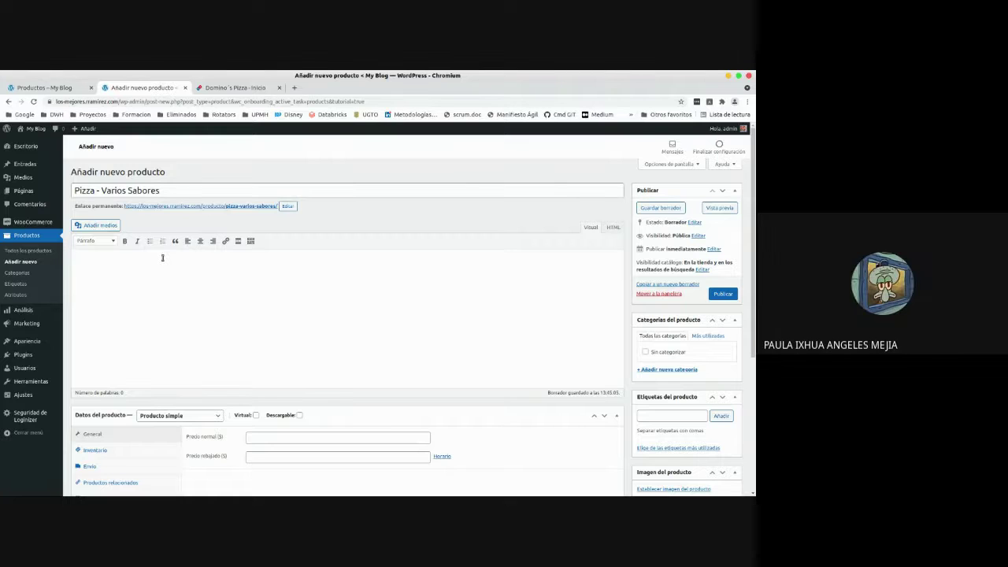
drag(128, 191, 203, 190)
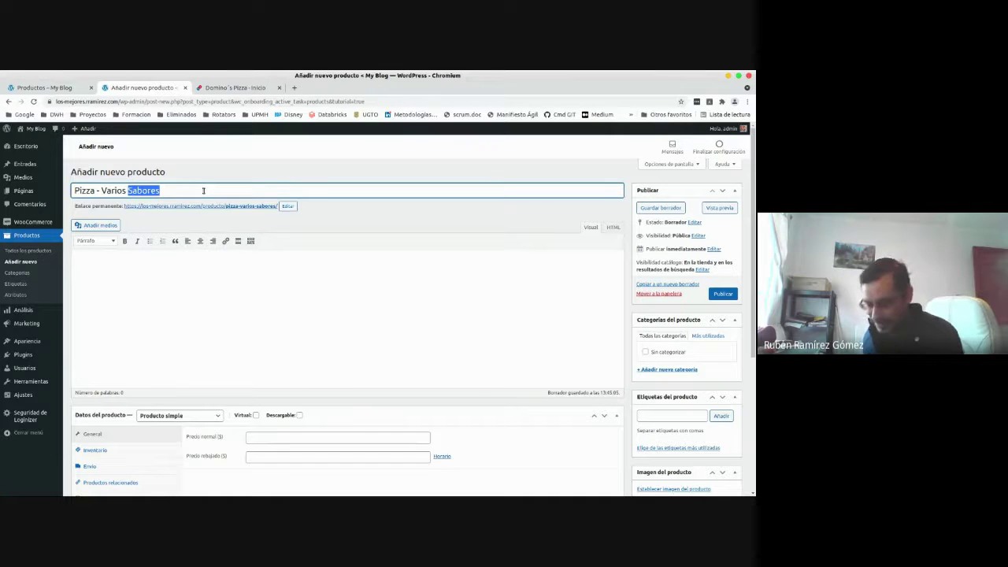
text(Ingrediente)
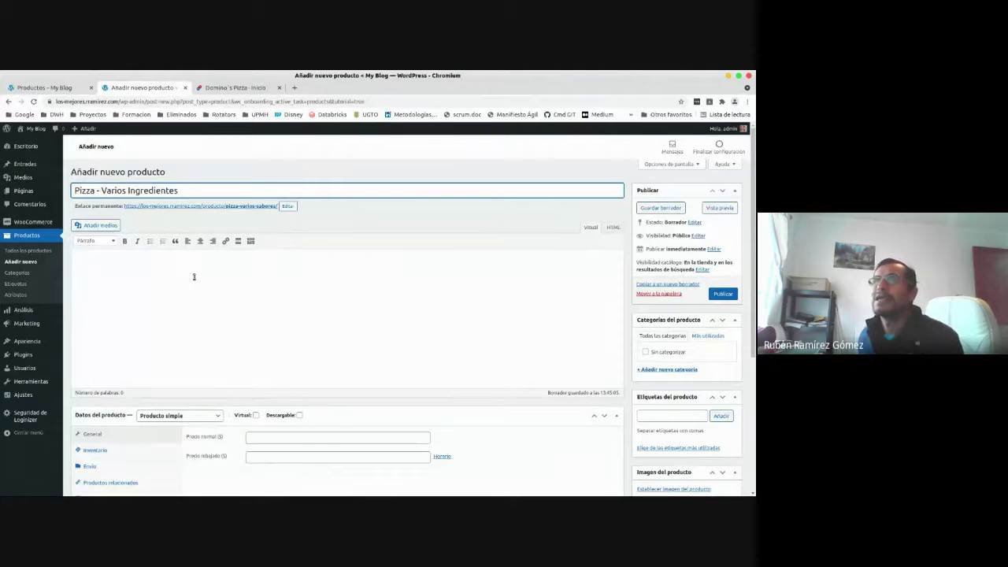
click(194, 276)
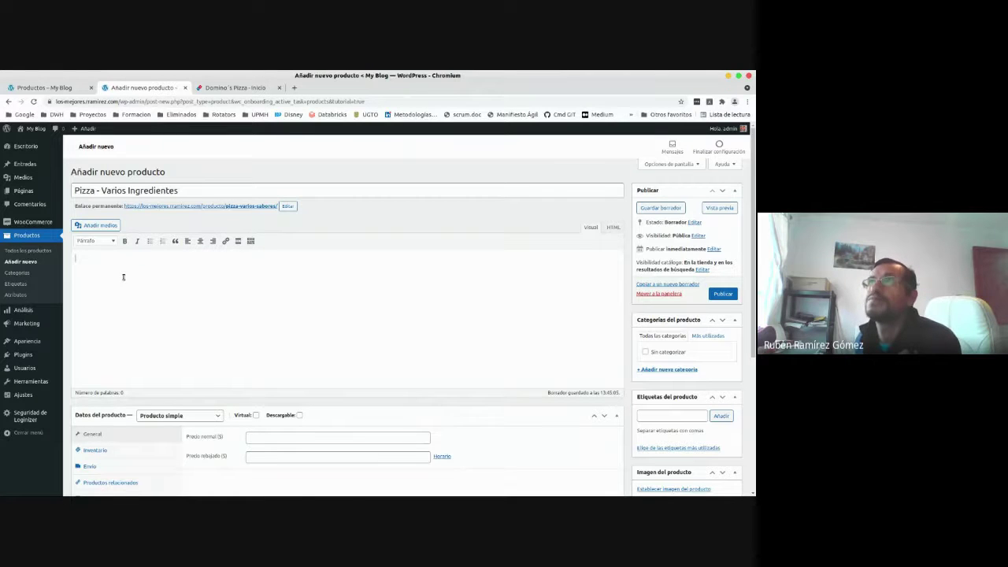
click(248, 88)
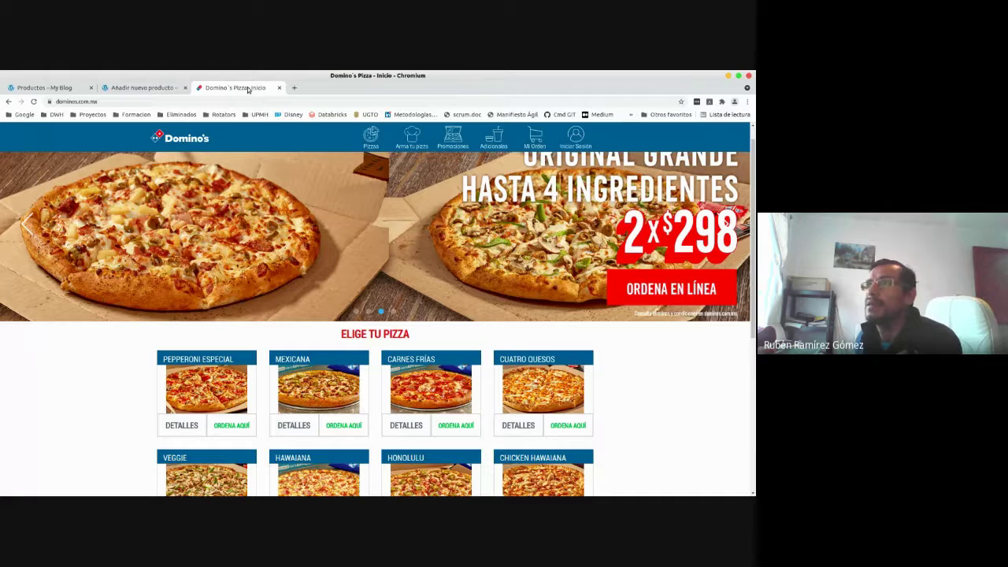
Show Pepperoni Especial's details and copy its description and ingredients text.
click(181, 425)
drag(170, 377, 226, 414)
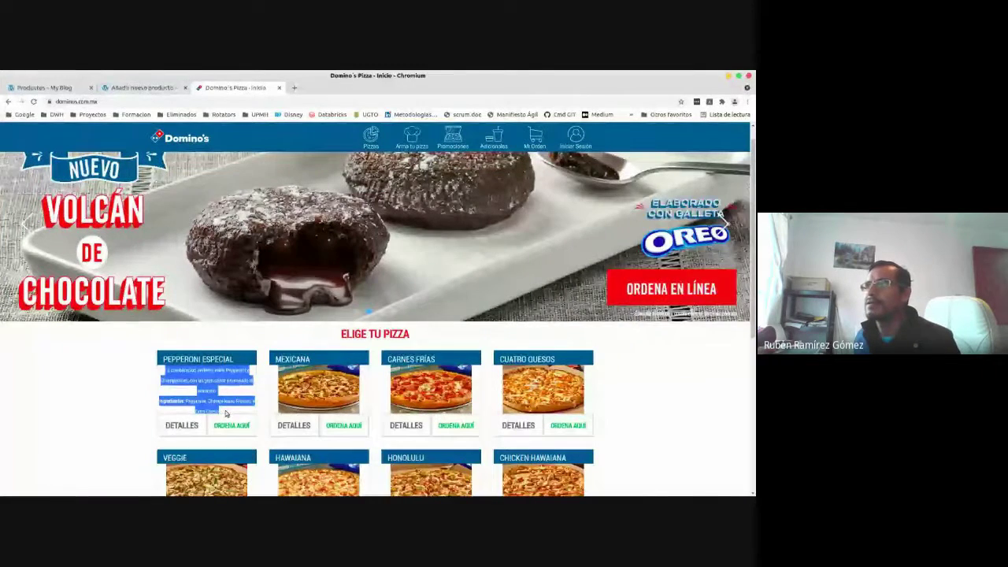
click(120, 407)
scroll(121, 410, down, 2)
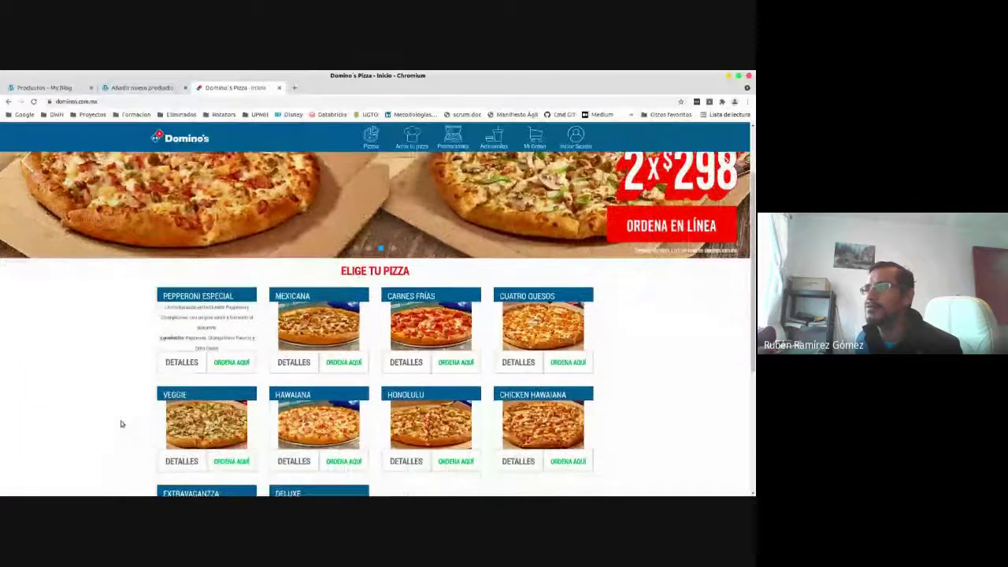
scroll(124, 420, down, 3)
scroll(751, 357, down, 3)
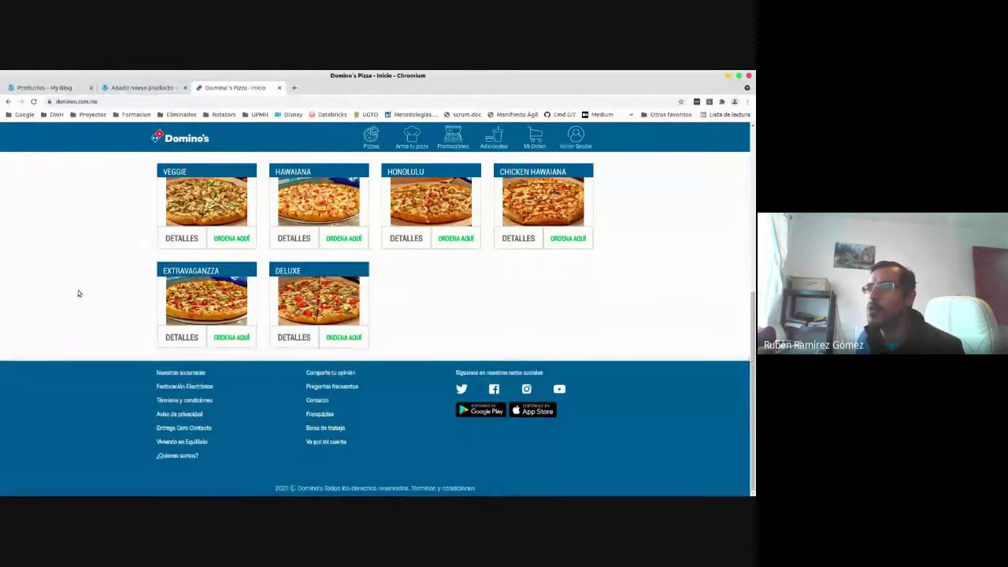
scroll(78, 293, up, 4)
scroll(78, 290, up, 2)
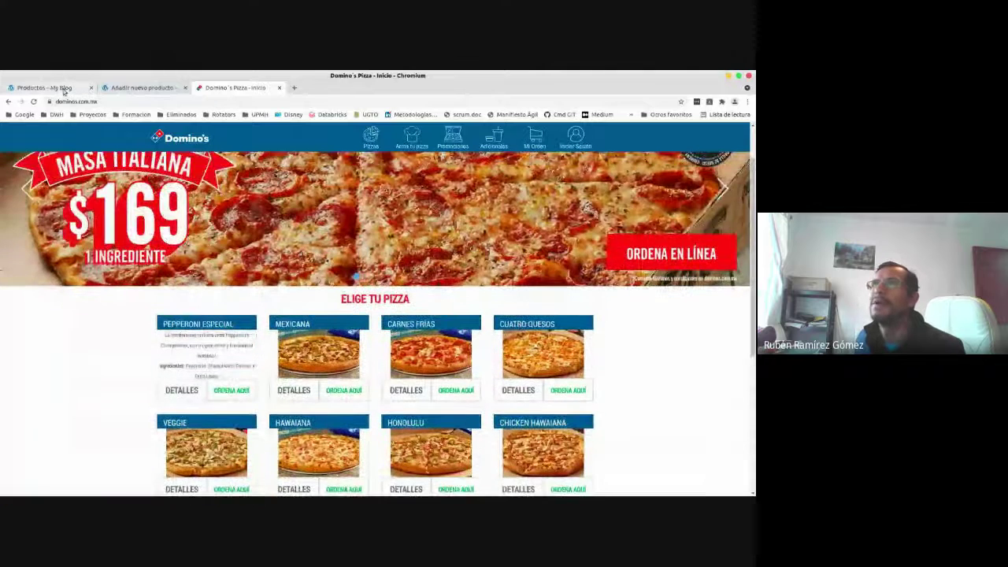
click(75, 87)
Paste the Pepperoni Especial description and ingredients line into the product's content editor.
click(145, 87)
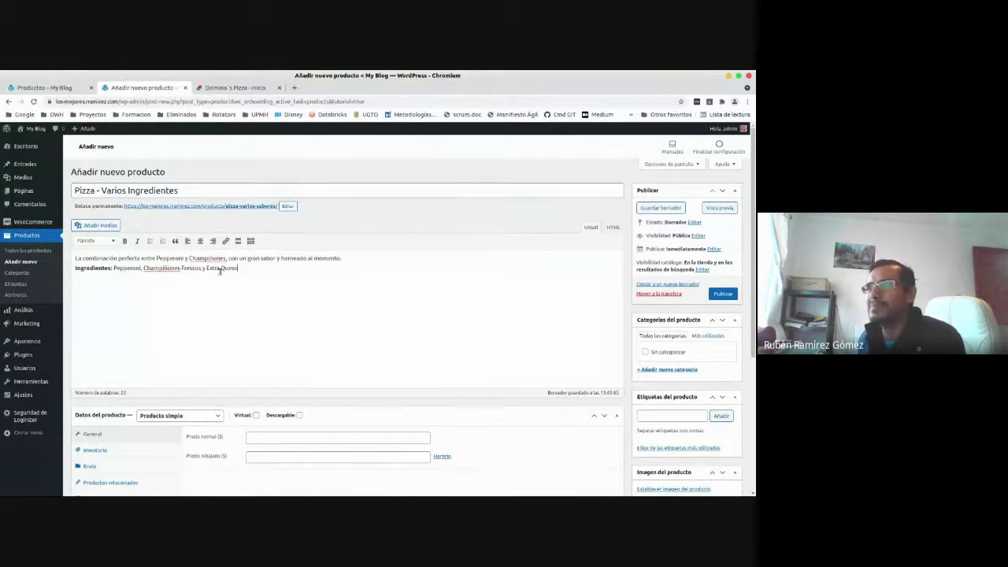
drag(241, 269, 71, 260)
click(100, 260)
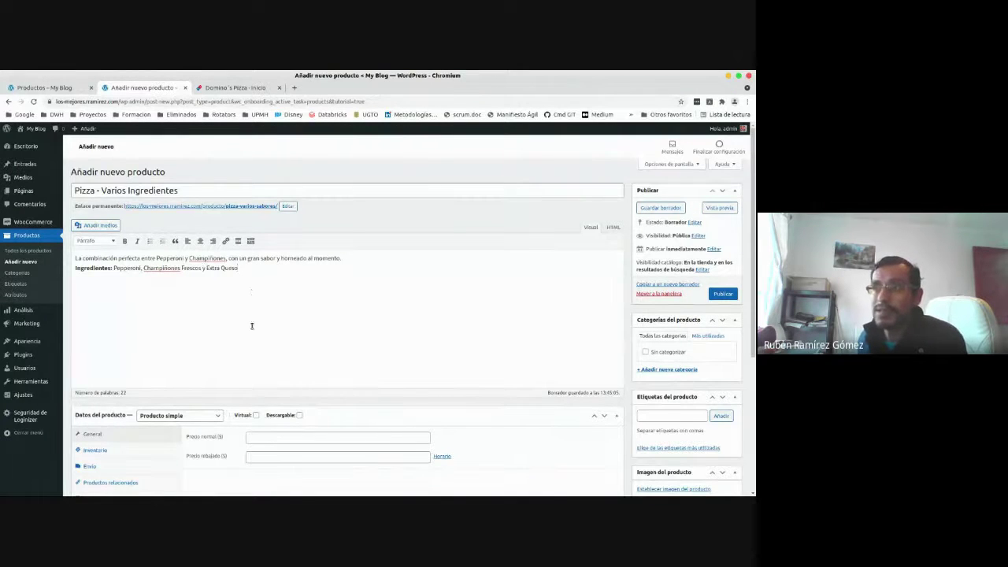
scroll(252, 326, down, 1)
Open the 'Producto simple' type dropdown under Datos del producto.
scroll(251, 329, down, 2)
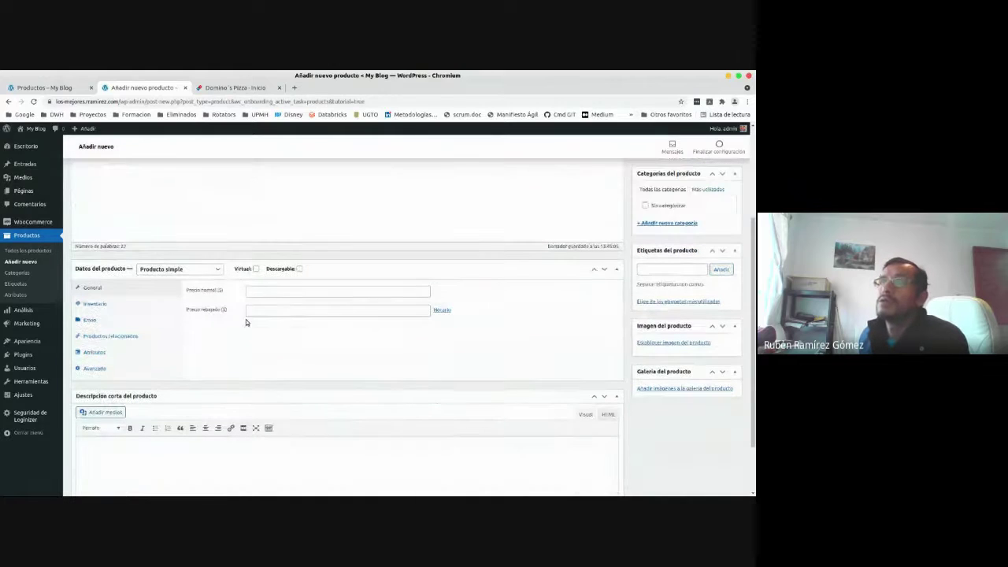
click(166, 271)
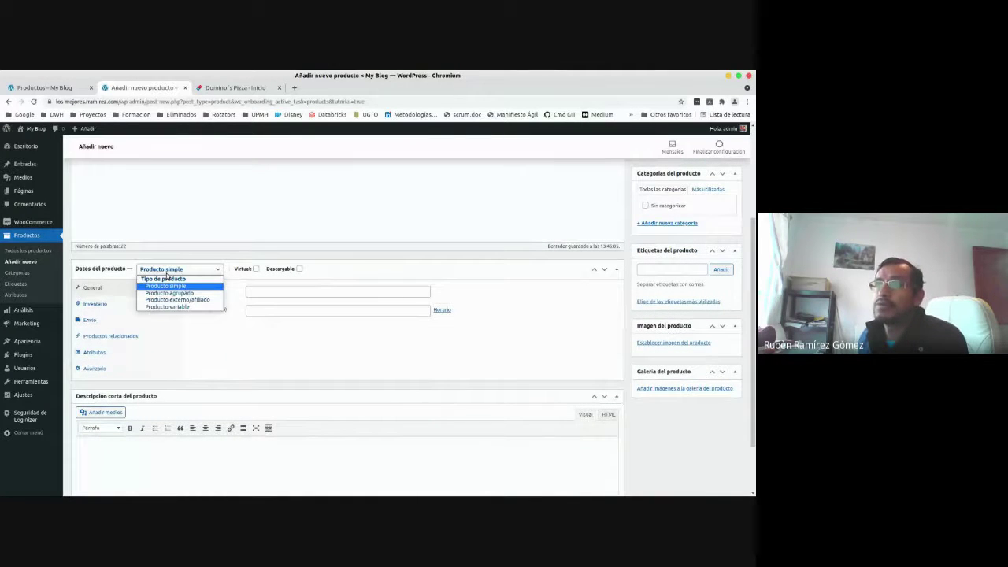
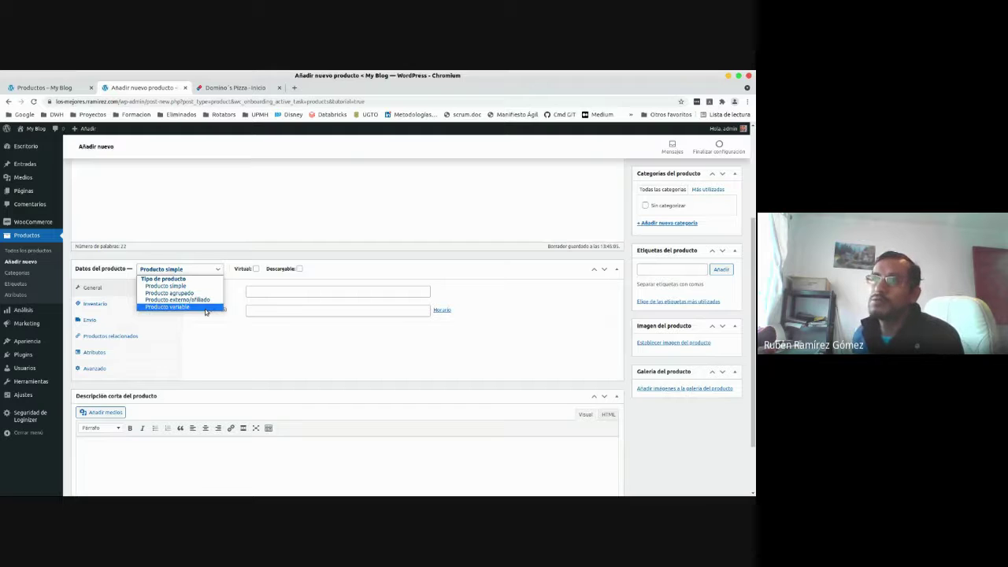
Change the pizza's product type to Producto variable, then back to Producto simple.
click(206, 307)
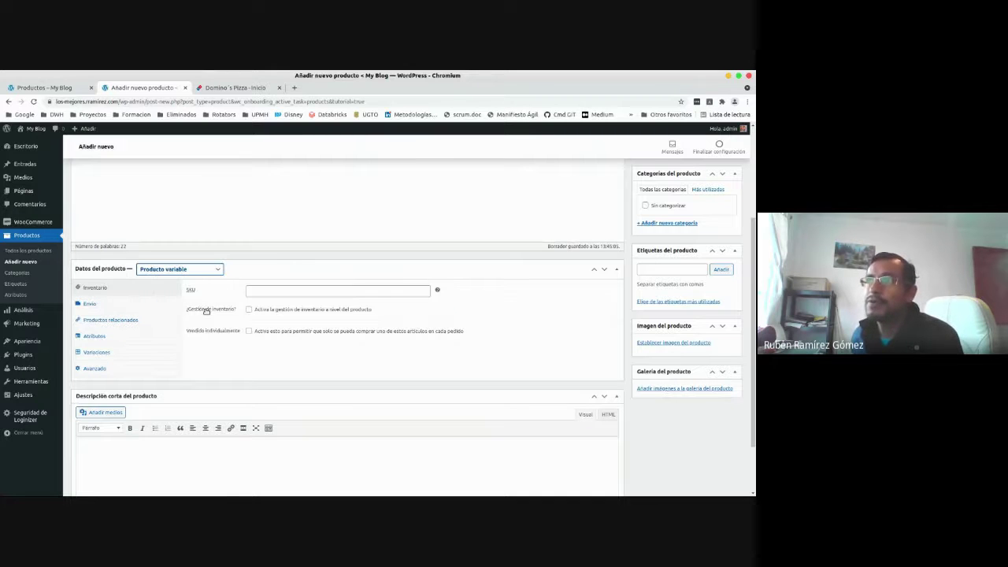
click(197, 271)
click(195, 286)
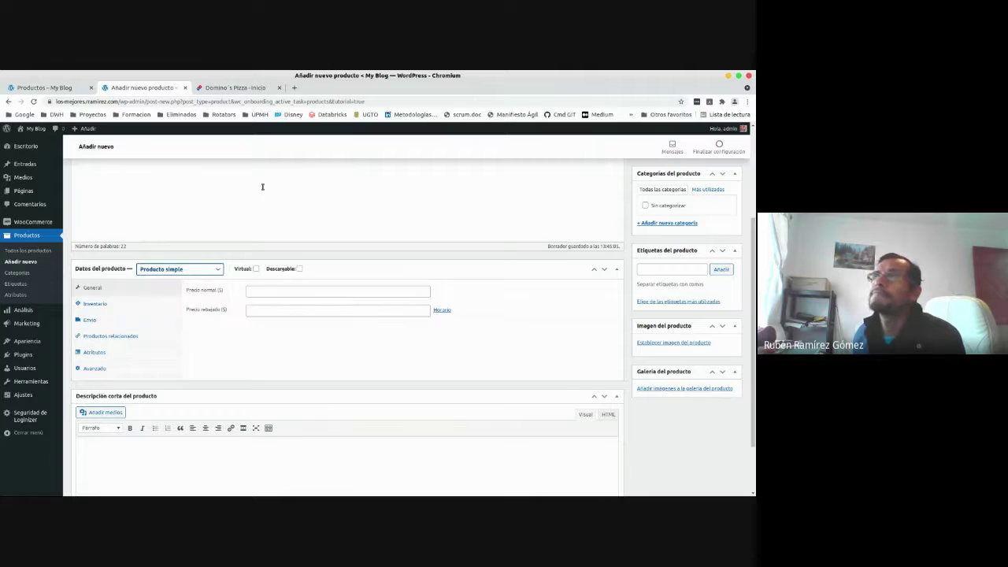
scroll(270, 217, up, 4)
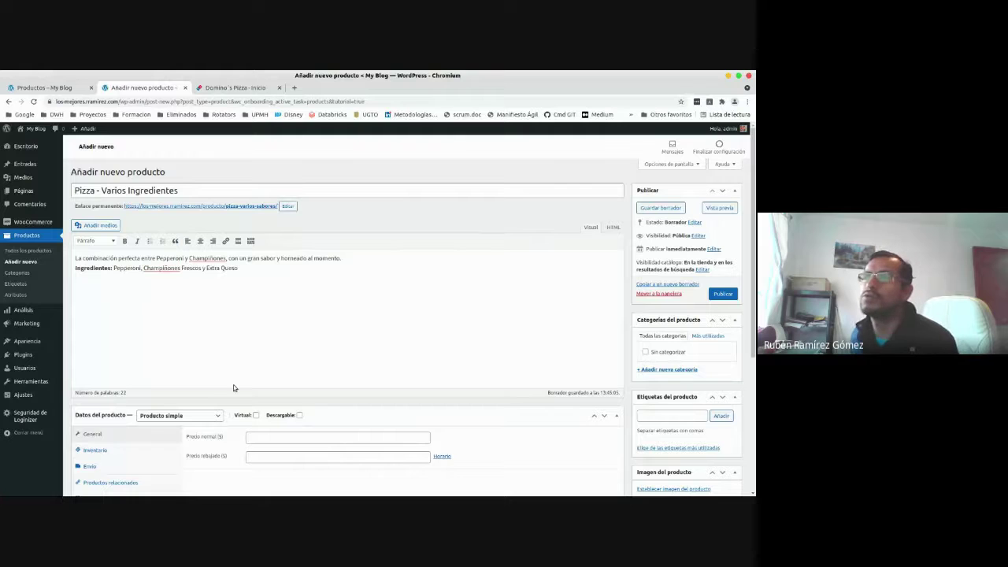
Review the Virtual and Descargable options, collapse and re-expand Datos del producto, then go to the Domino's Pizza tab.
scroll(211, 424, down, 3)
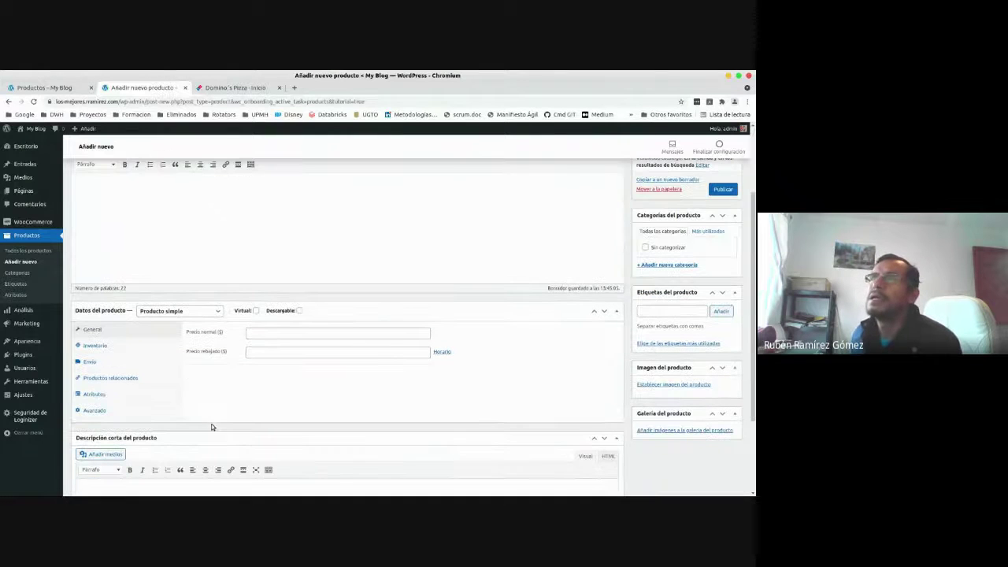
mouse_move(256, 314)
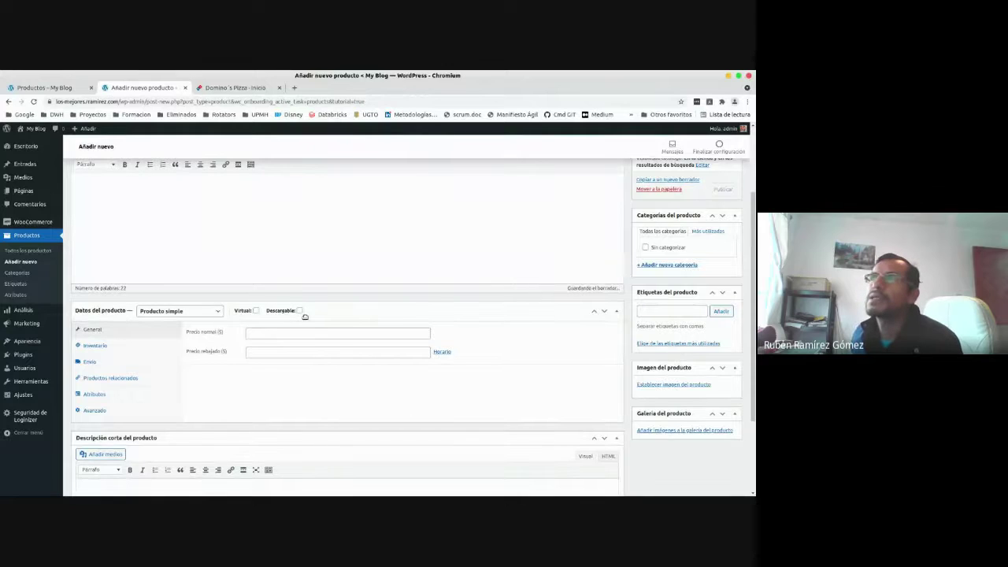
mouse_move(301, 313)
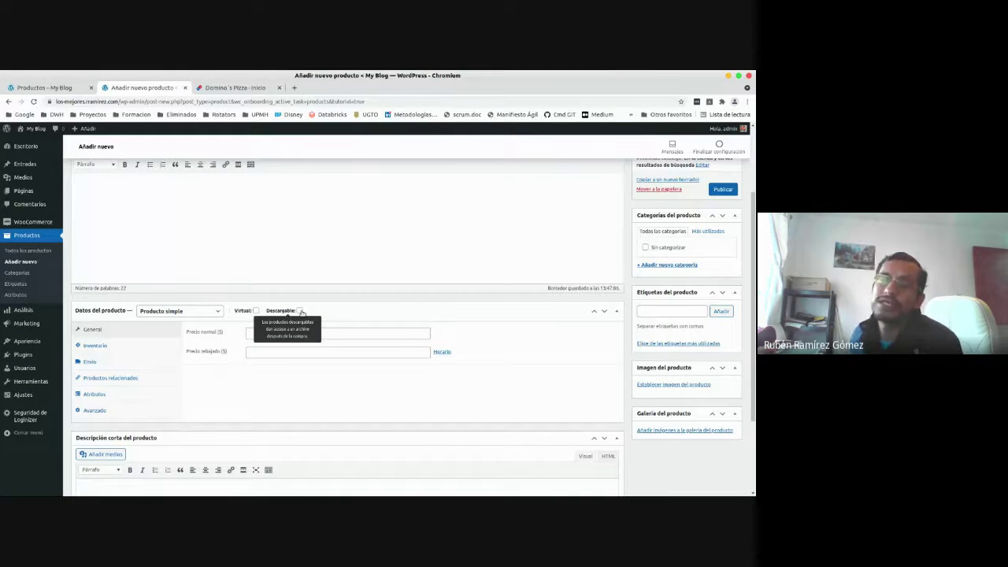
click(377, 315)
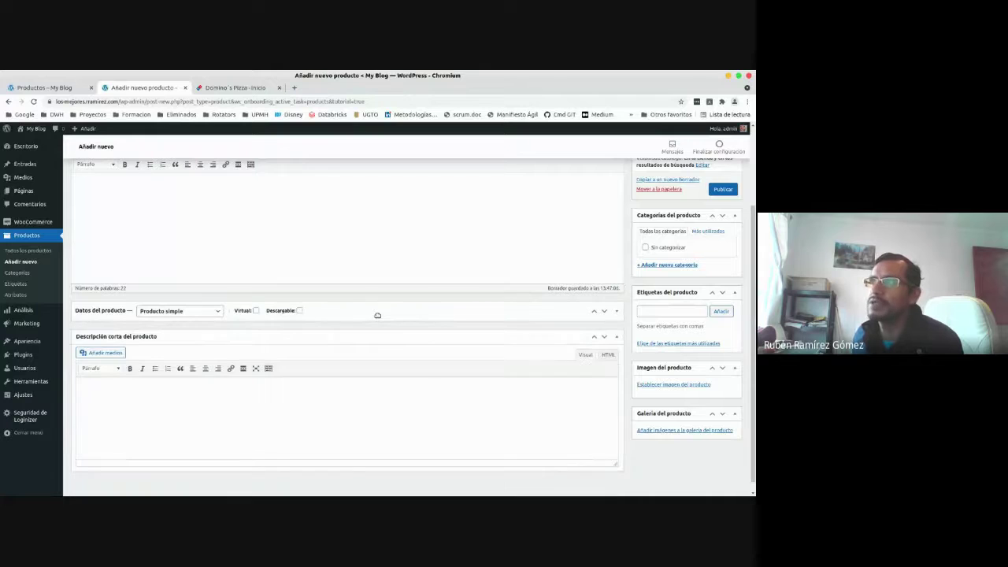
click(377, 316)
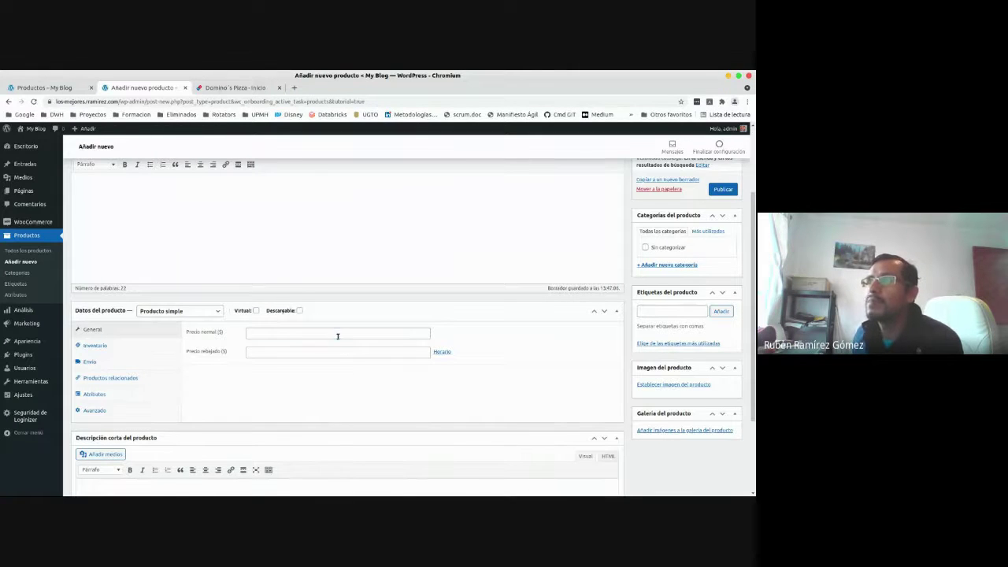
click(338, 336)
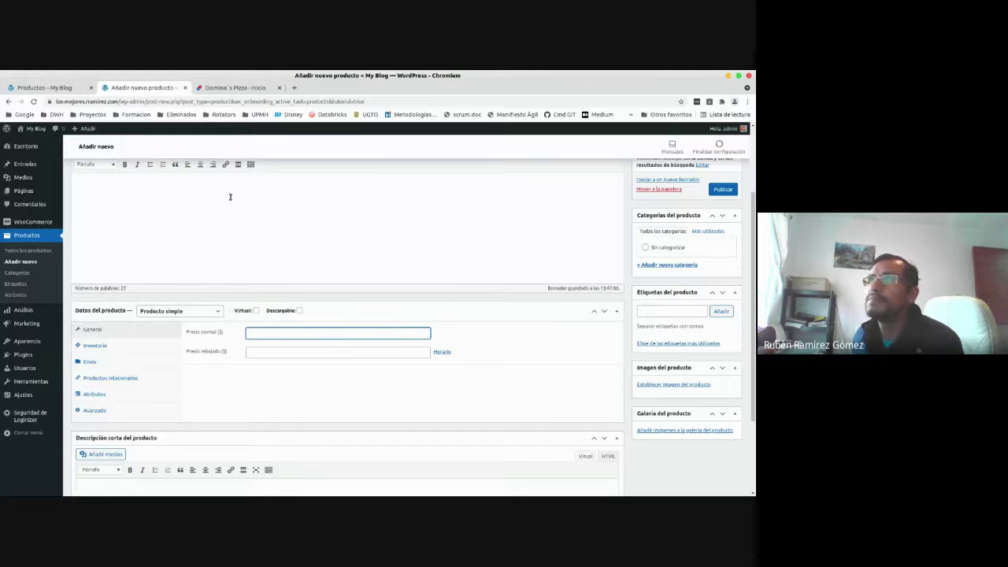
click(229, 88)
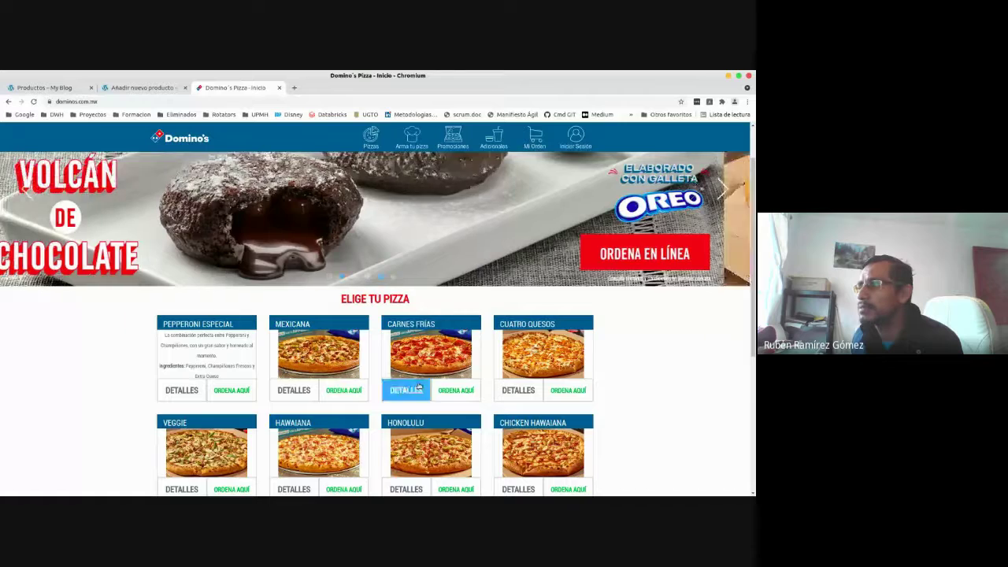
Browse the Domino's 'Elige tu pizza' grid, then return to the Añadir nuevo producto tab.
scroll(137, 394, down, 4)
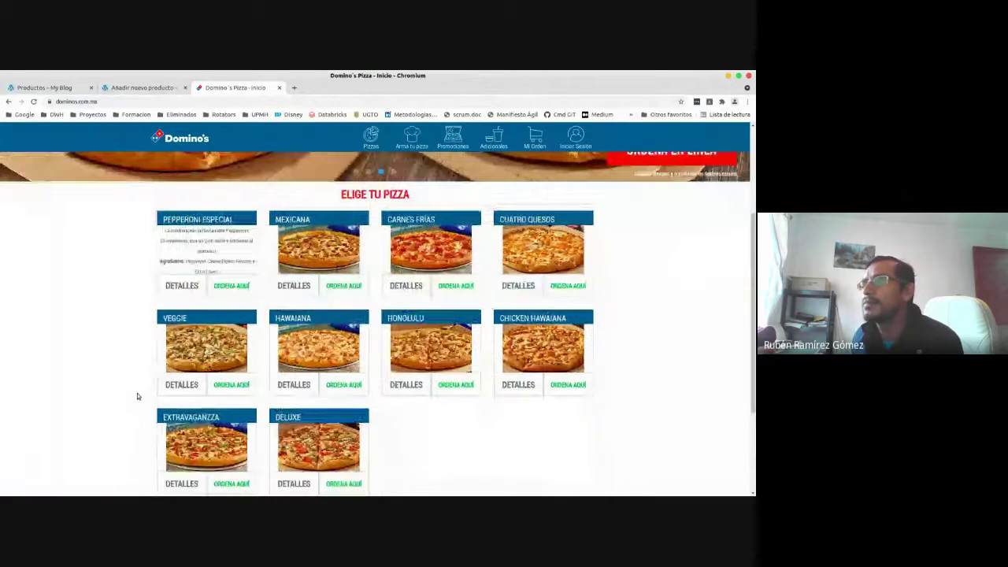
scroll(137, 396, up, 5)
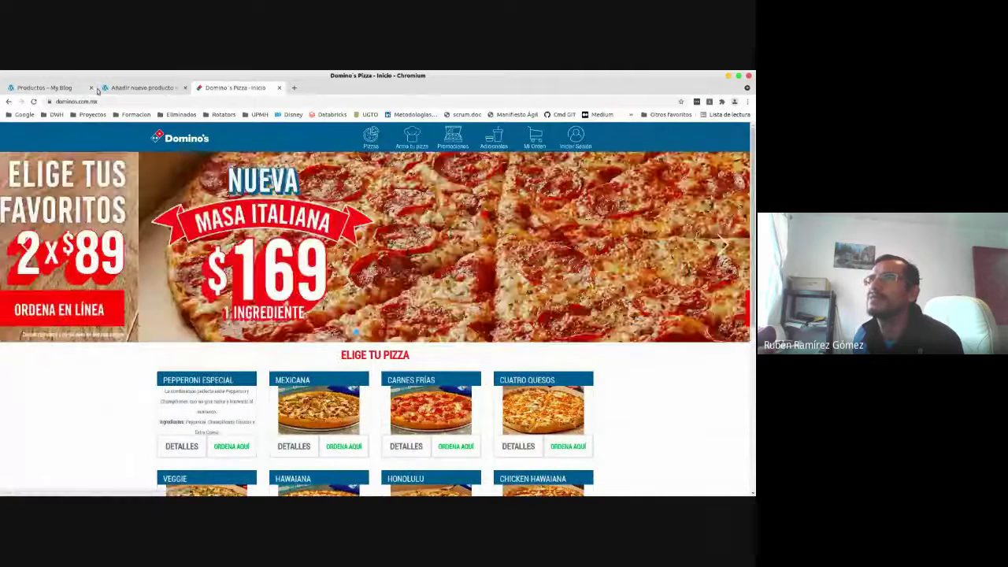
click(132, 90)
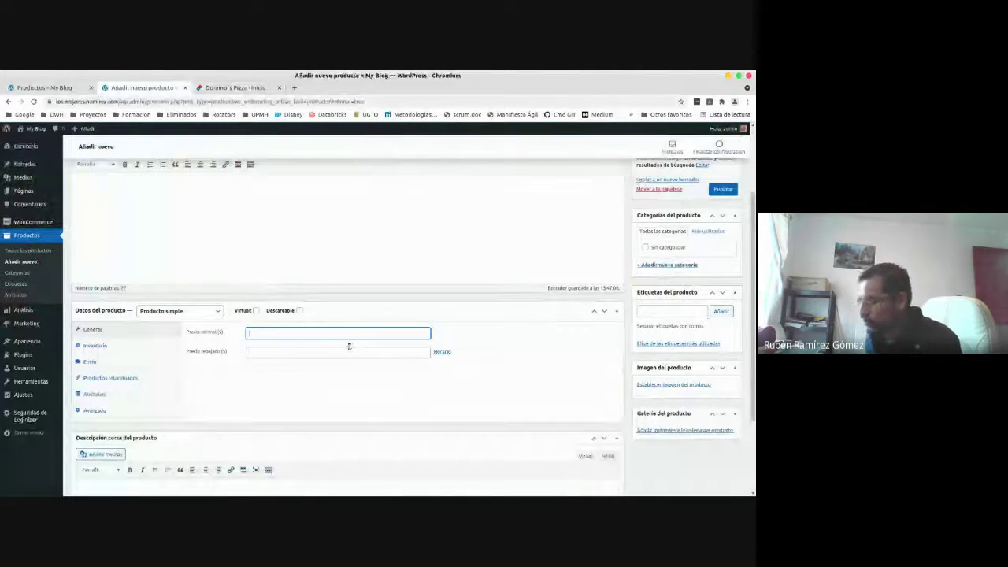
Enter 150 as the pizza's Precio normal, leaving the sale price empty.
text(150)
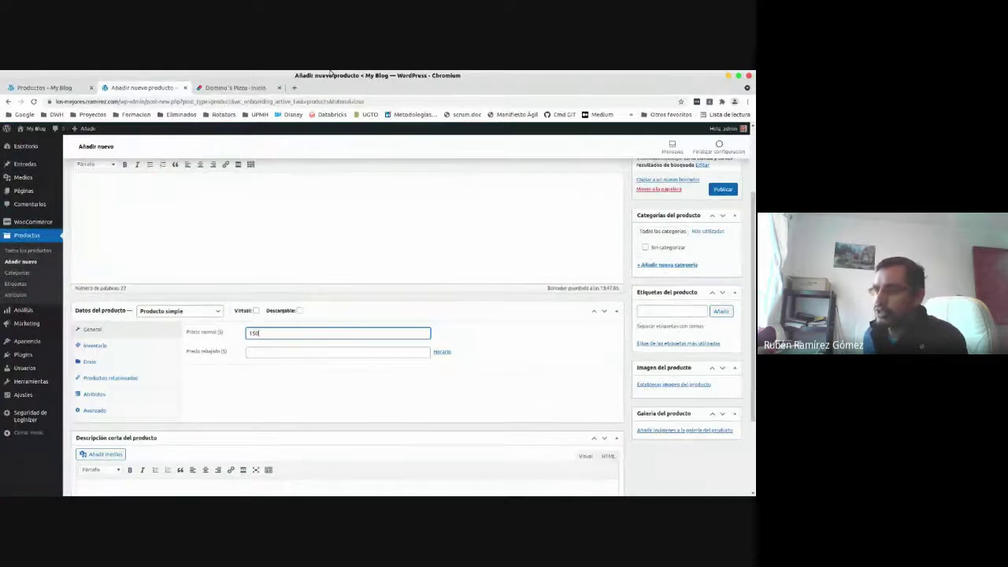
click(255, 390)
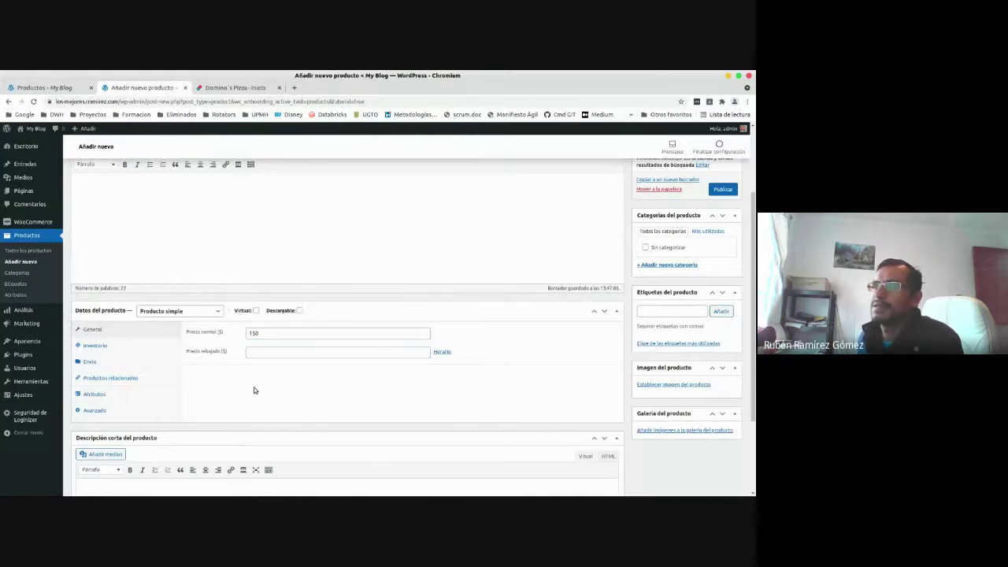
scroll(254, 390, down, 3)
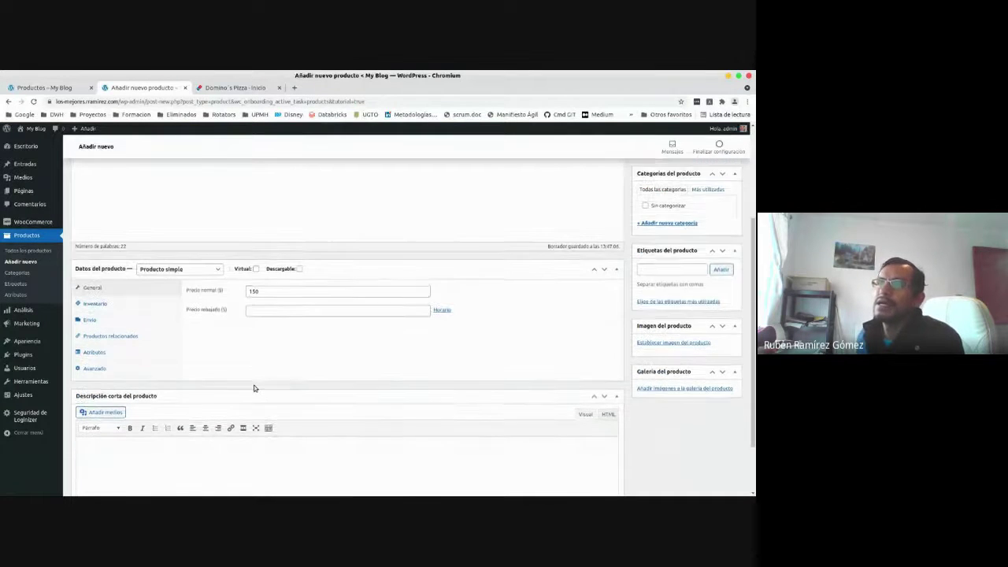
click(225, 380)
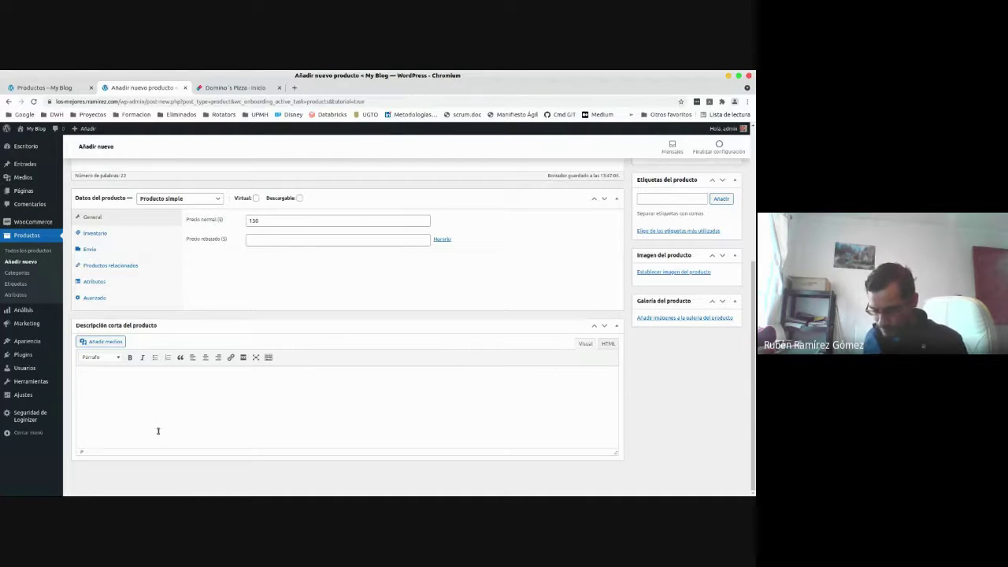
Write 'Pizza super nice' in the Descripción corta del producto editor.
text(Piz)
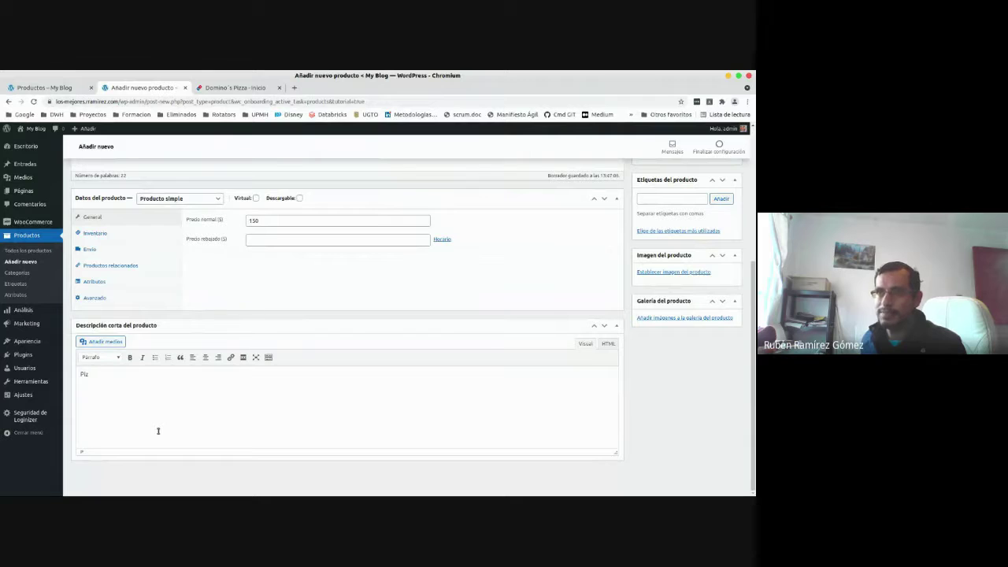
text(za super ni)
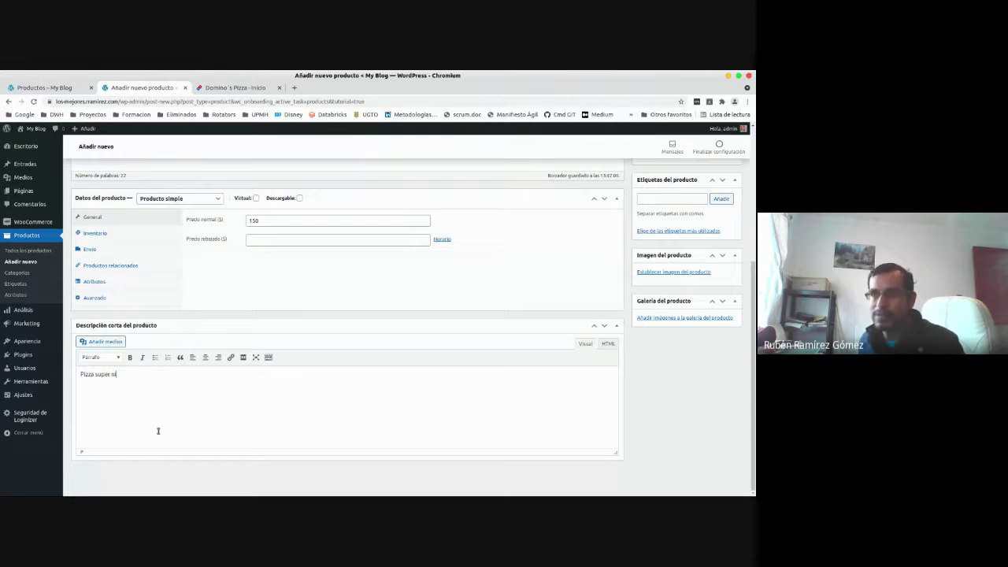
text(ce)
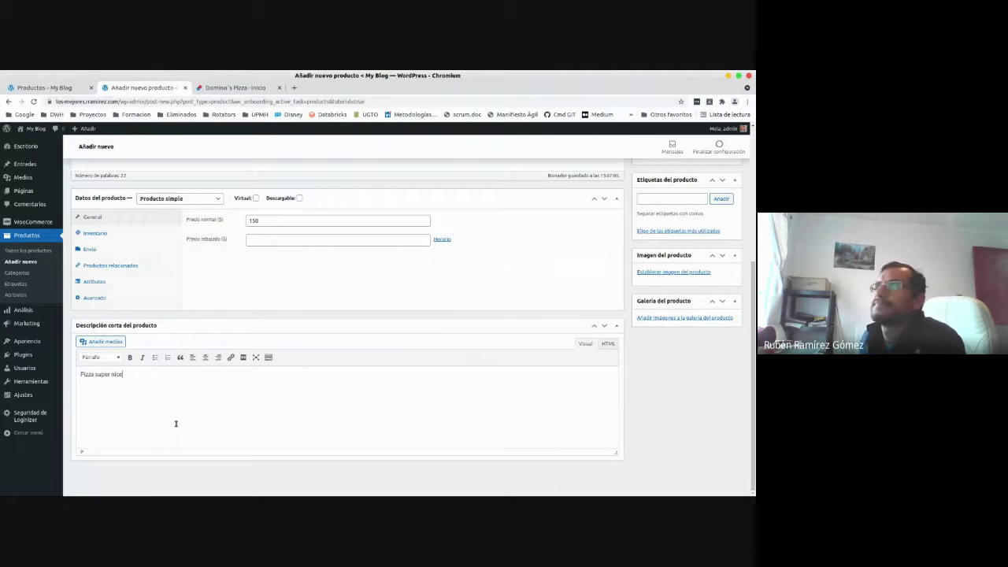
scroll(176, 424, up, 2)
scroll(466, 338, up, 2)
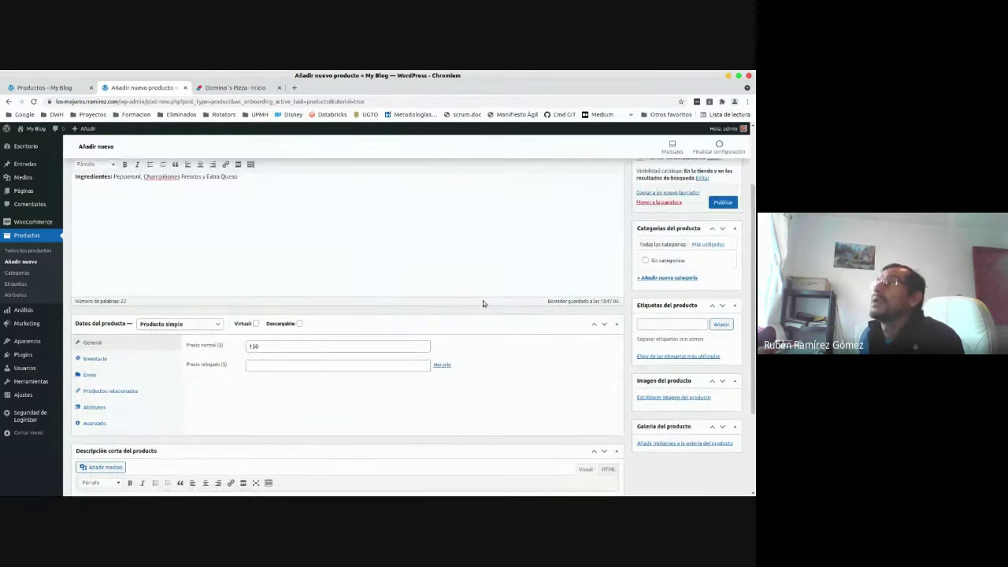
scroll(482, 303, up, 1)
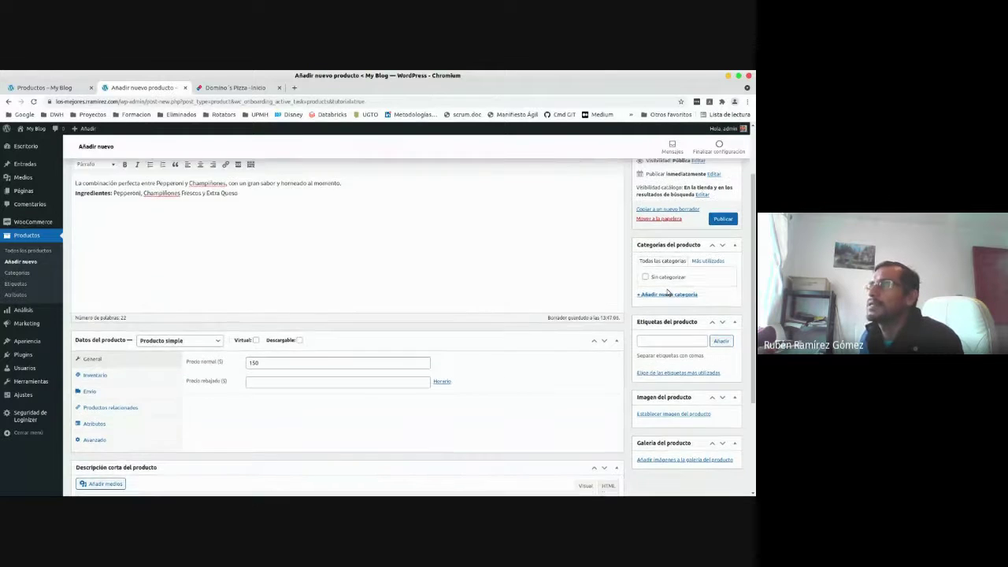
scroll(667, 291, up, 1)
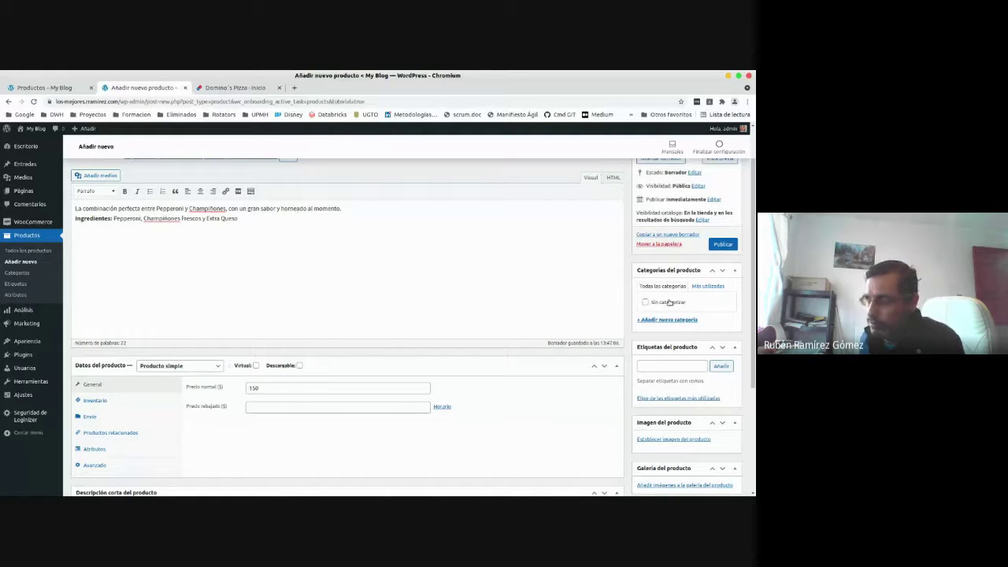
Add a new product category 'Alimentos' and check it for the pizza.
click(671, 321)
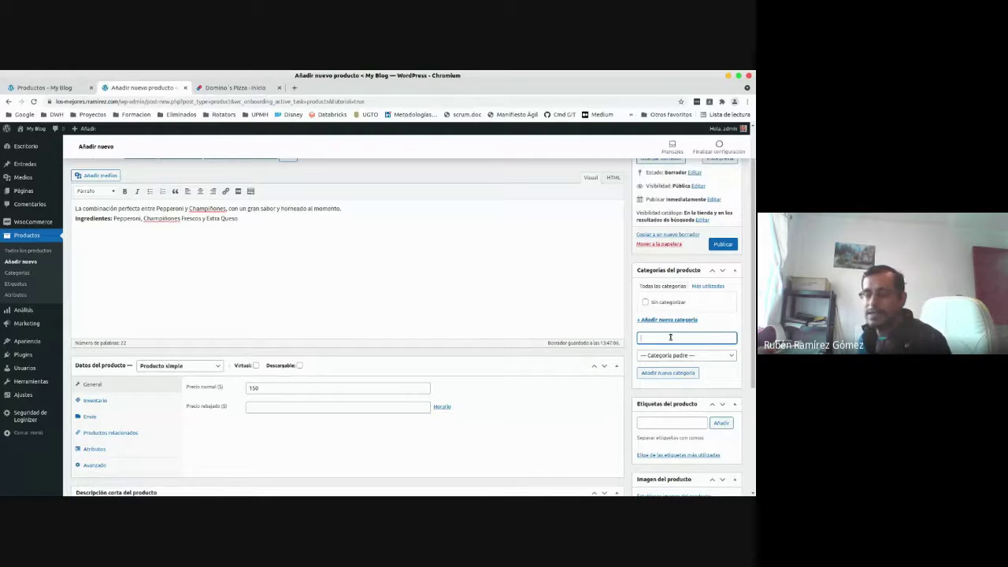
text(Aliment)
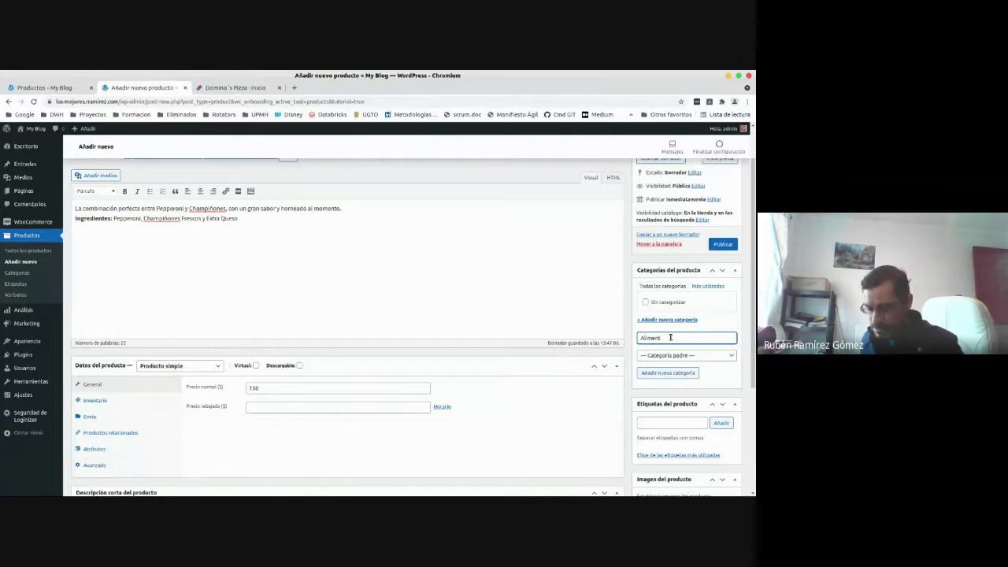
text(ores)
key(BackSpace)
key(BackSpace)
key(BackSpace)
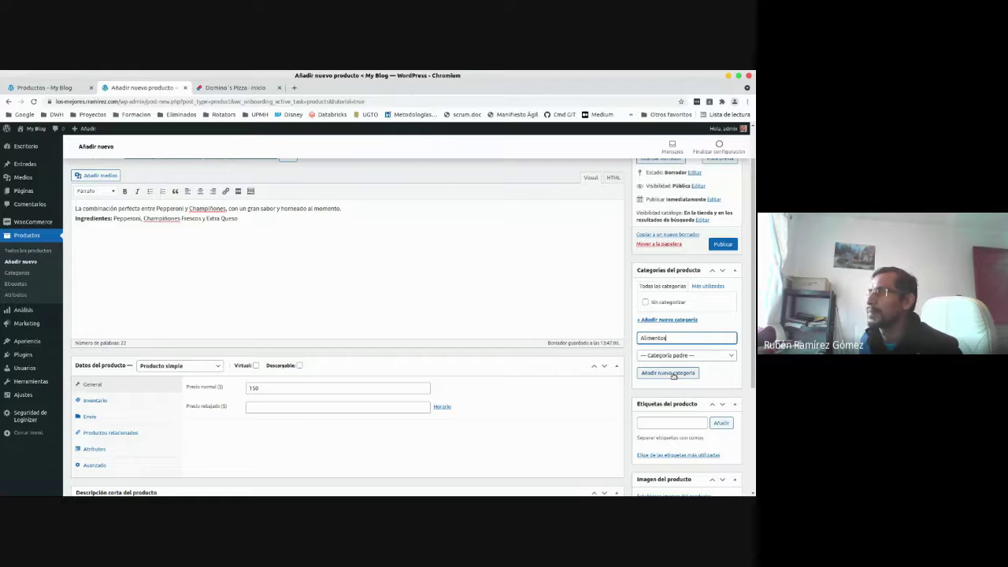
click(671, 374)
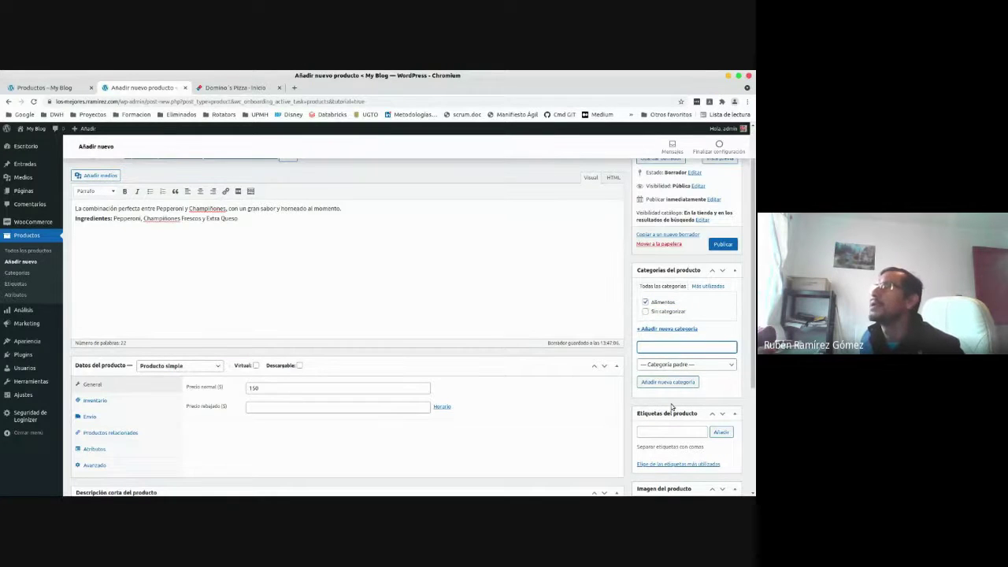
scroll(672, 407, down, 3)
click(671, 262)
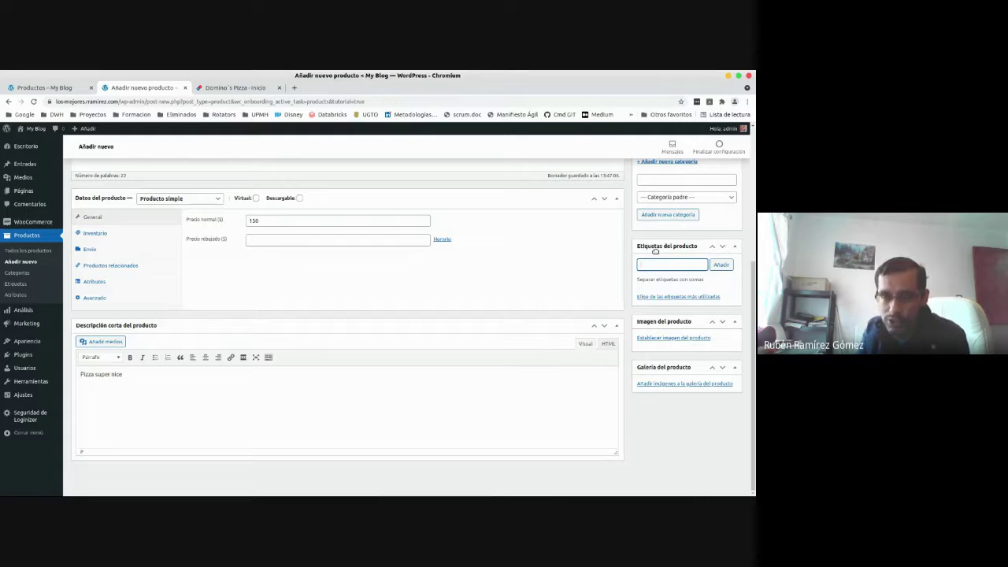
Add the product tags alimentos, fast food, pizza and sabor.
text(alimentos)
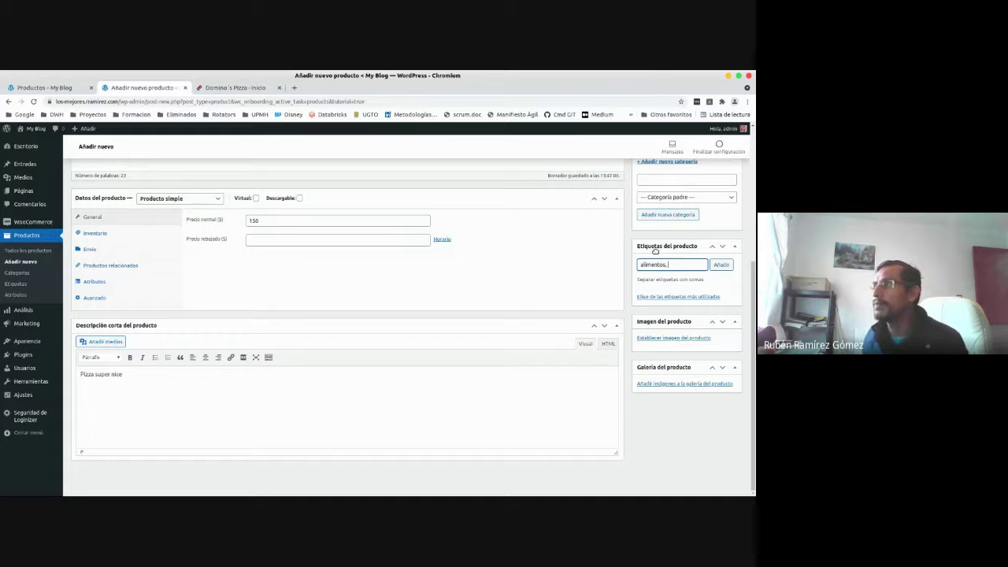
text(, fast food)
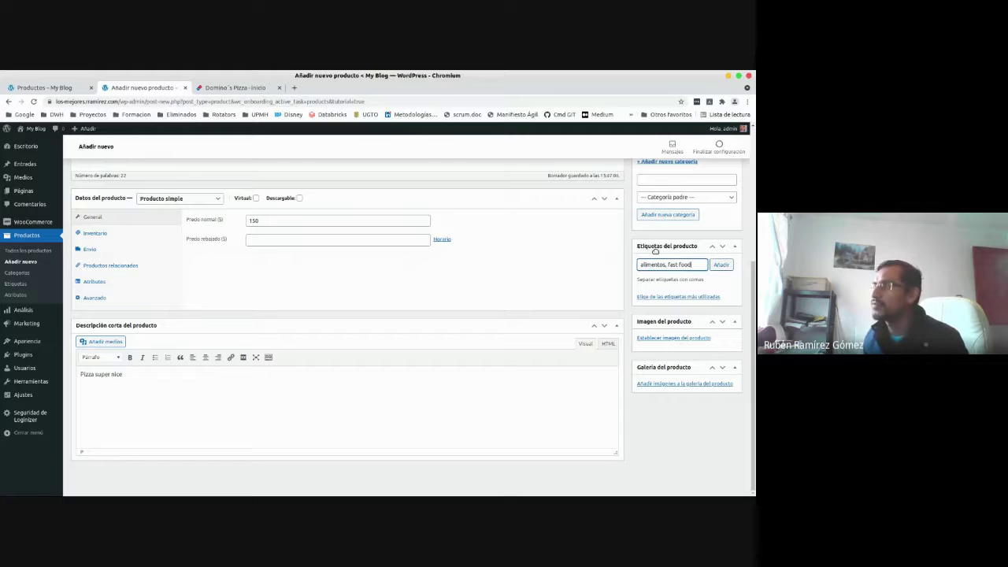
text(,)
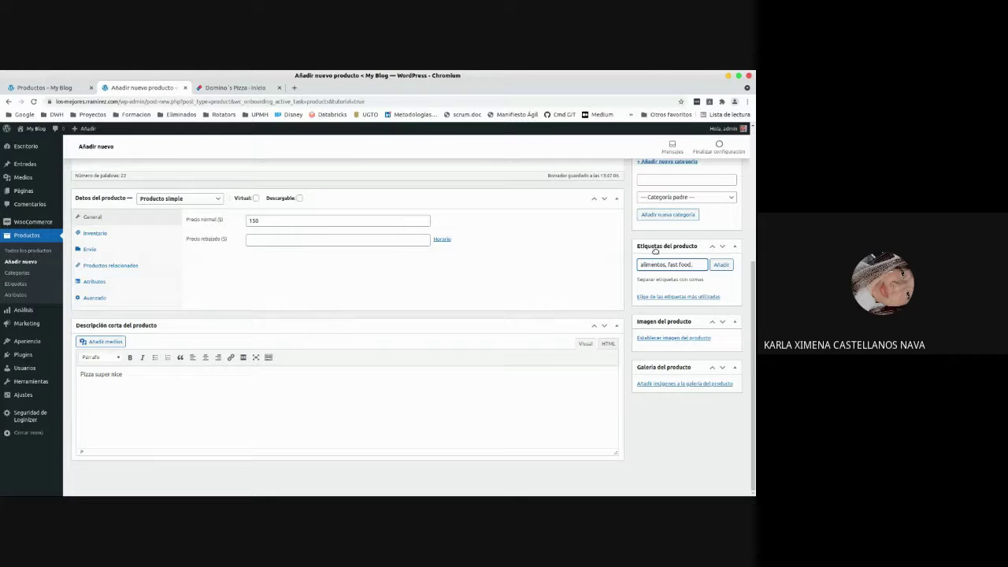
text(pizza)
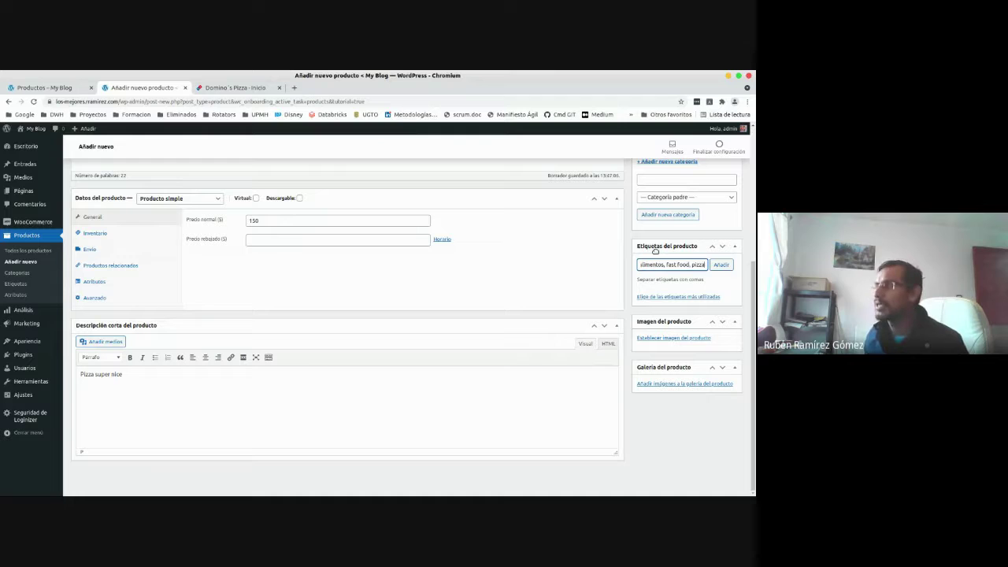
text(, sabor,)
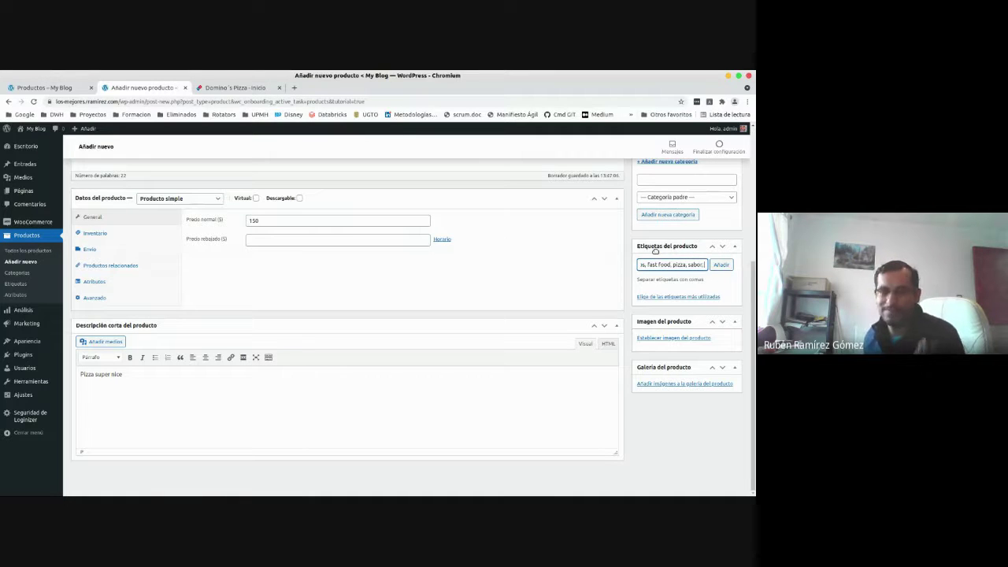
key(BackSpace)
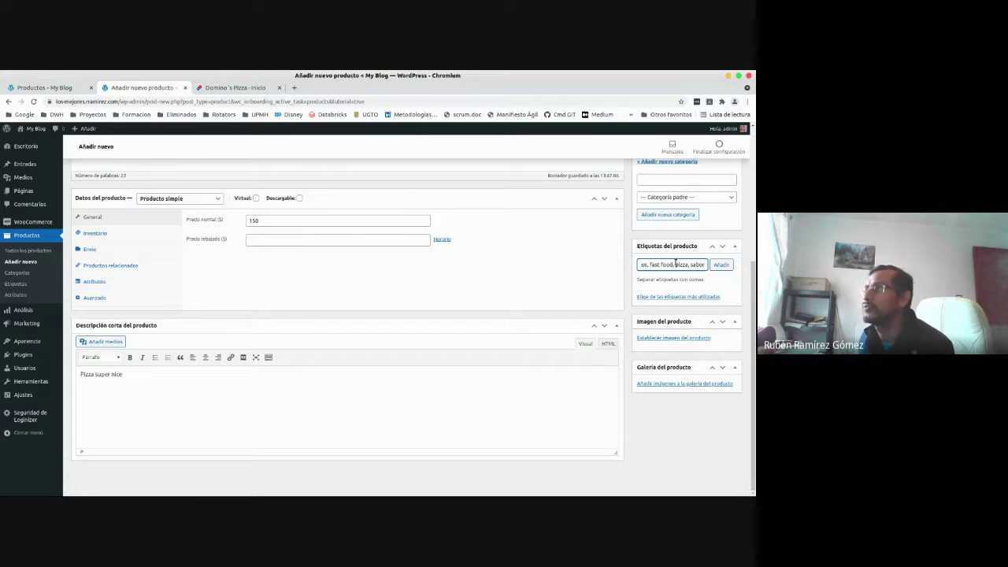
click(721, 265)
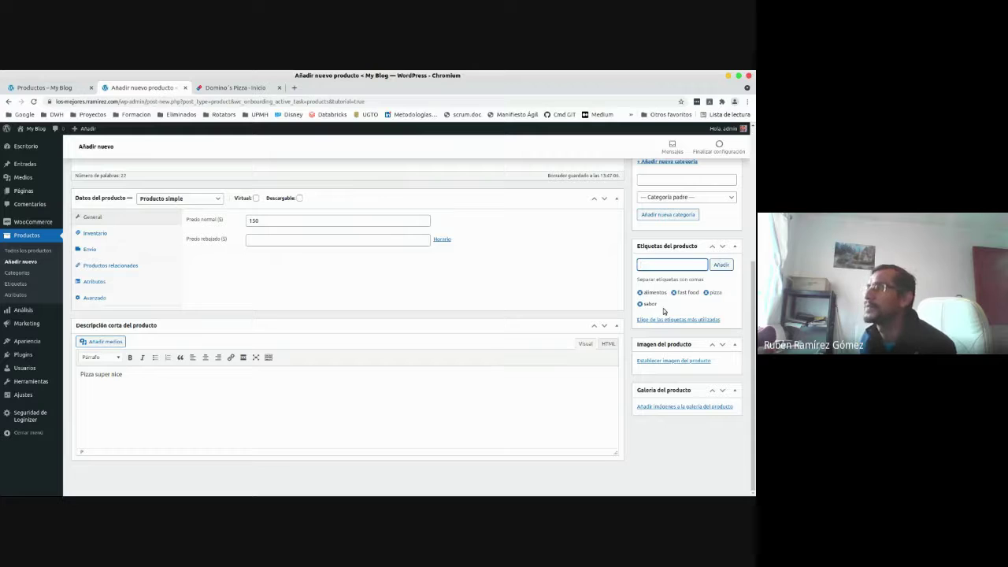
Upload pizza01.png and set it as the product's main image.
click(675, 361)
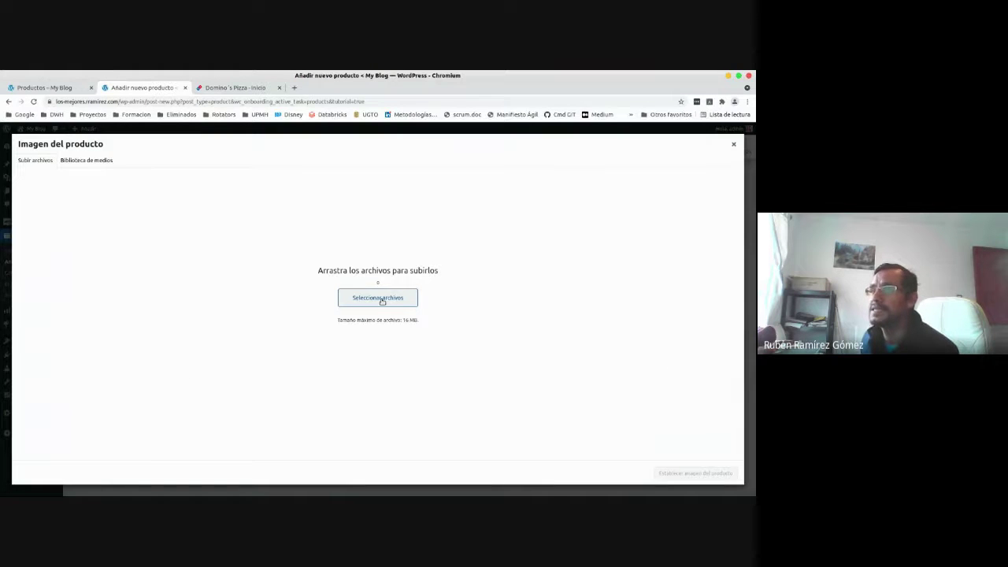
click(381, 298)
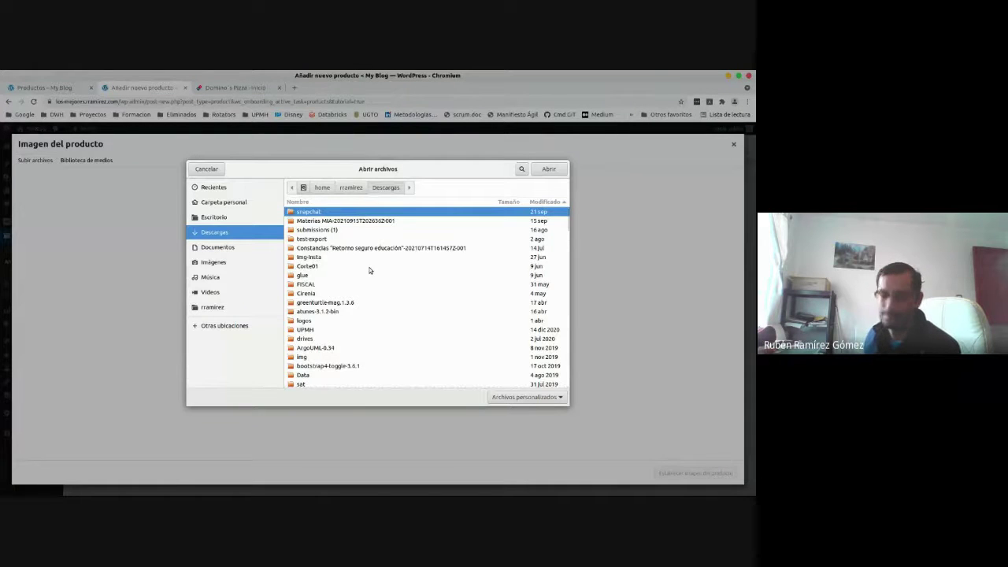
text(pizza)
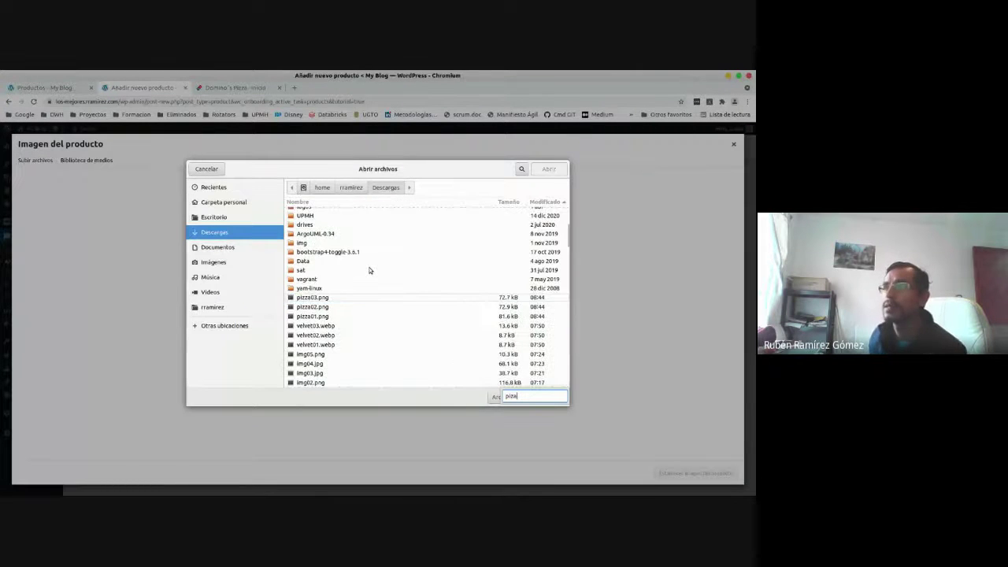
click(322, 317)
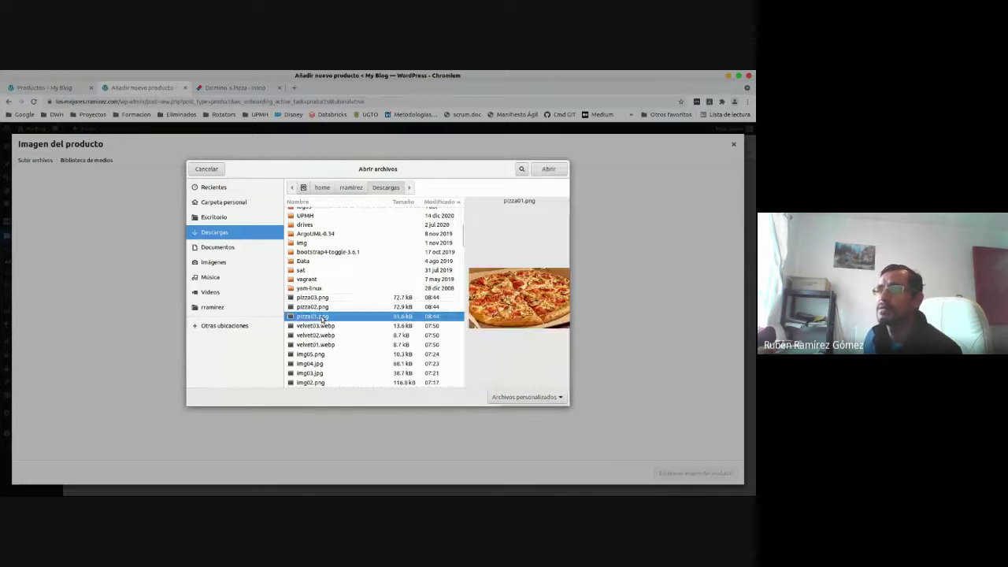
key(Return)
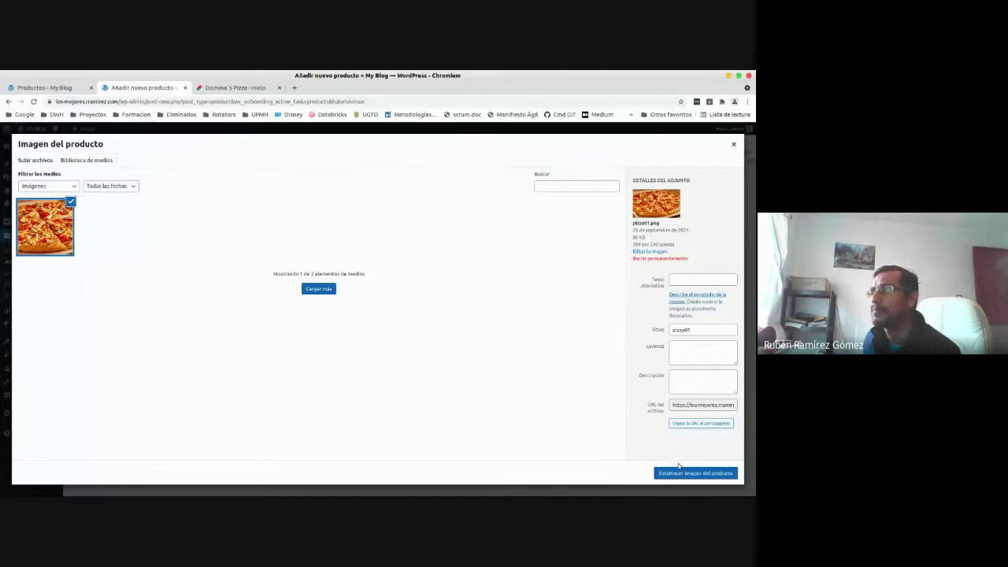
click(678, 470)
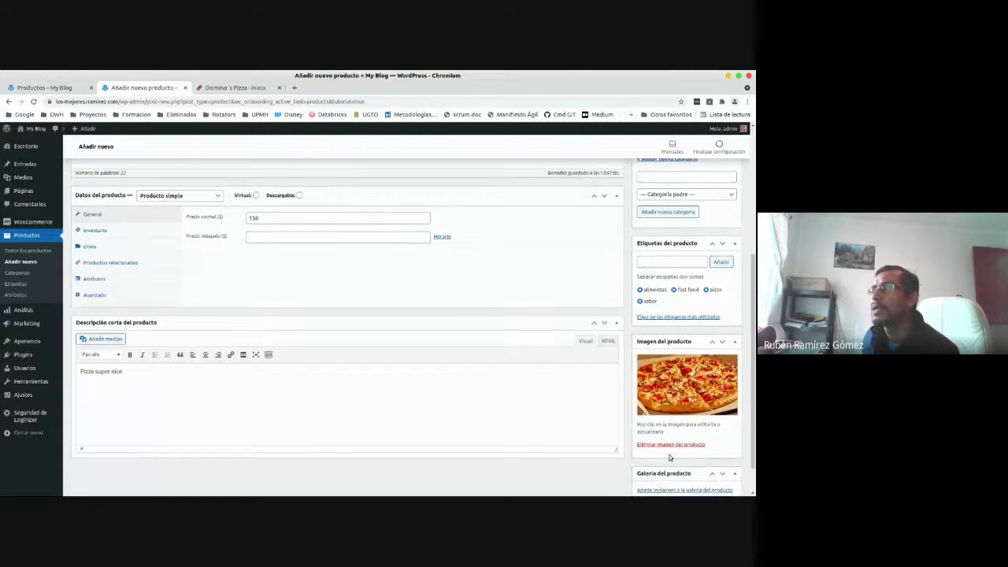
scroll(670, 457, down, 1)
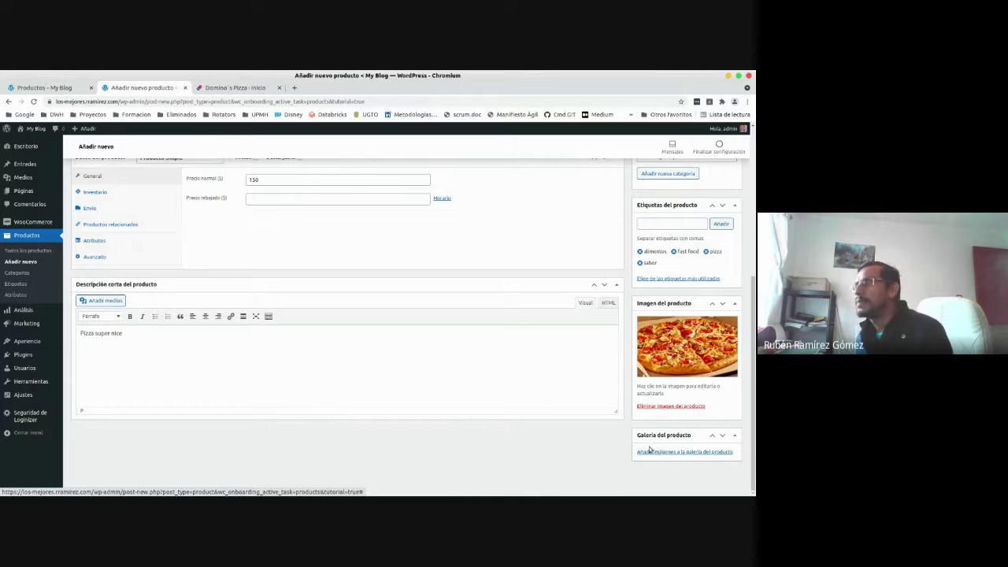
Upload pizza01.png, pizza02.png and pizza03.png and add all three to the product gallery.
click(676, 453)
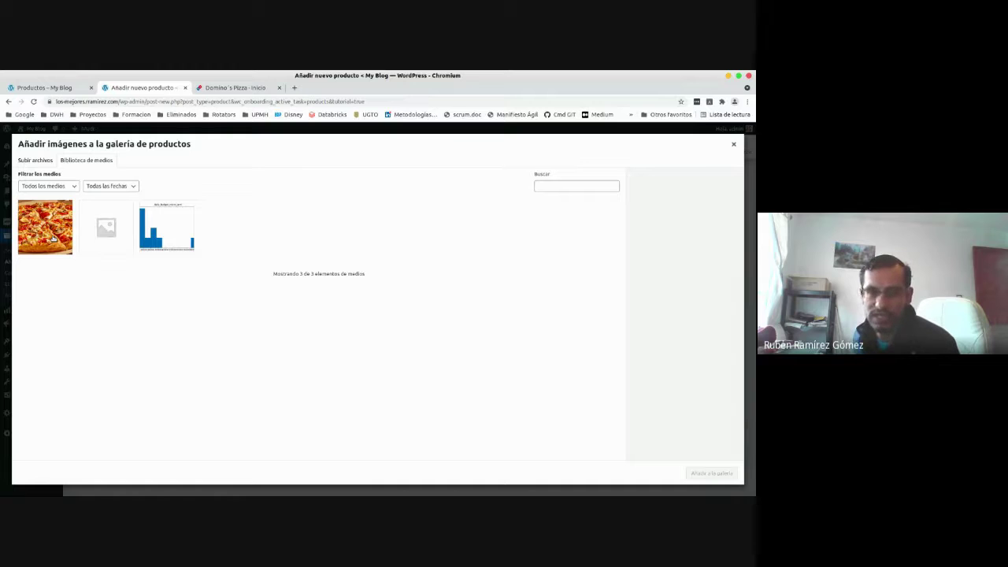
click(35, 160)
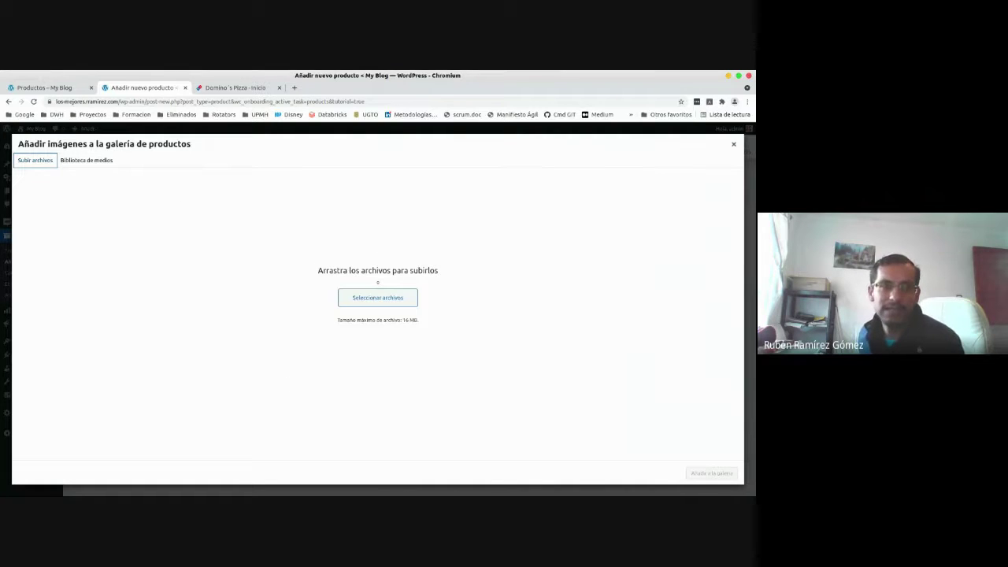
click(378, 297)
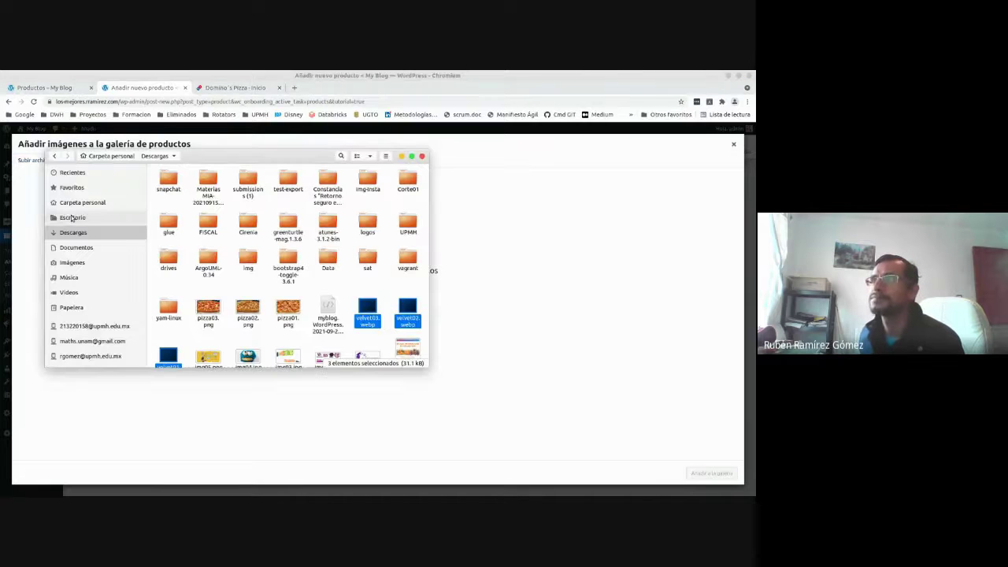
click(209, 312)
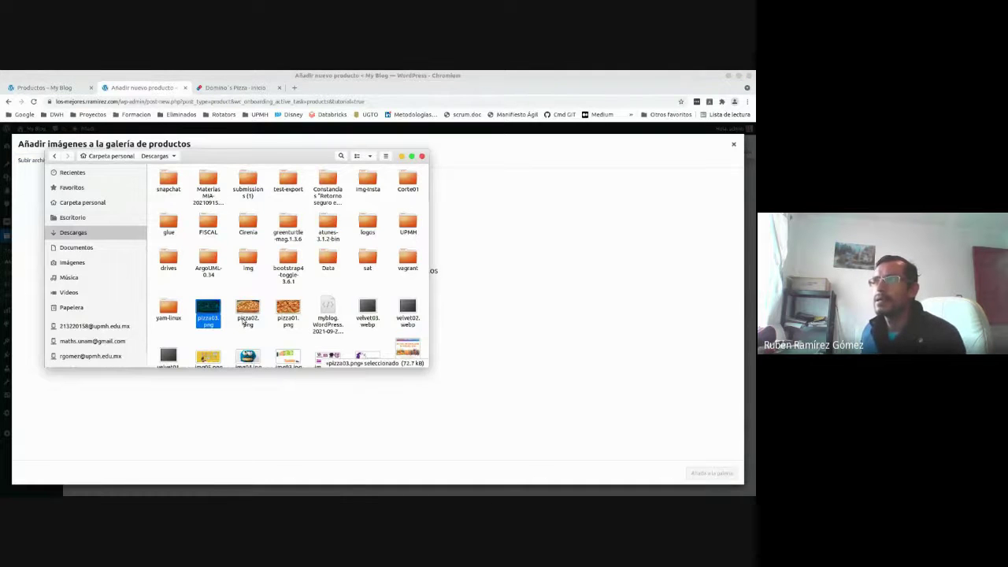
shift+click(279, 319)
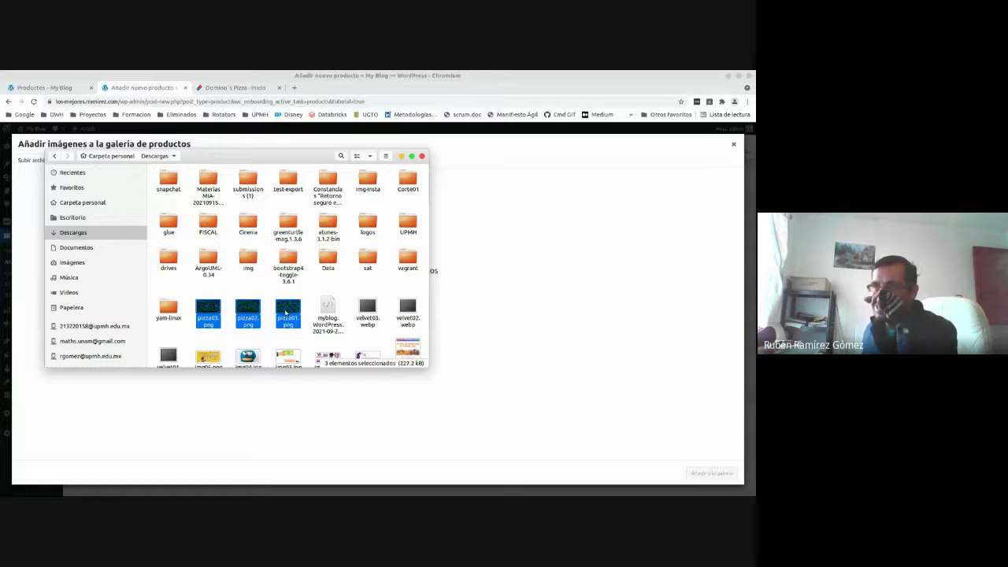
drag(286, 312, 573, 325)
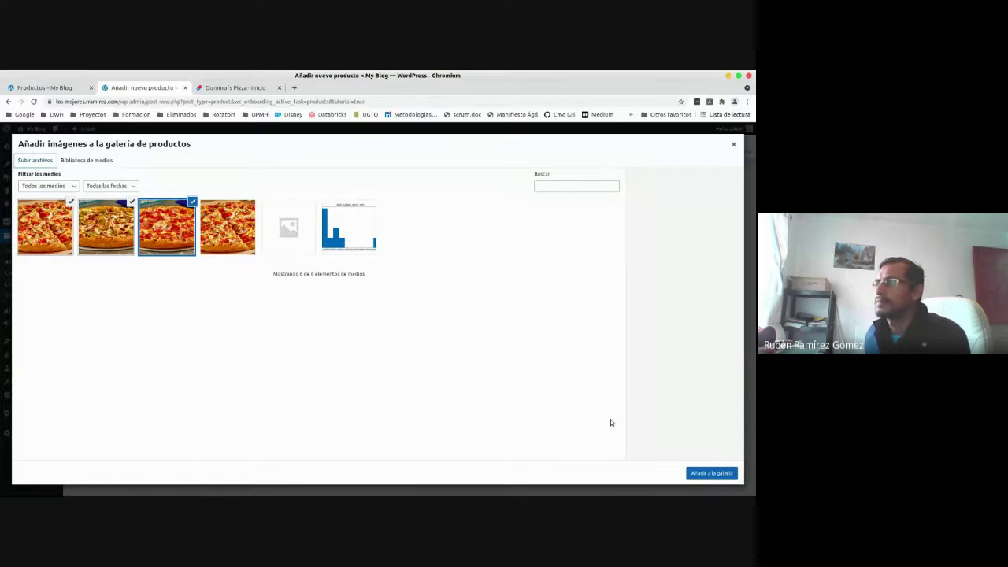
click(703, 472)
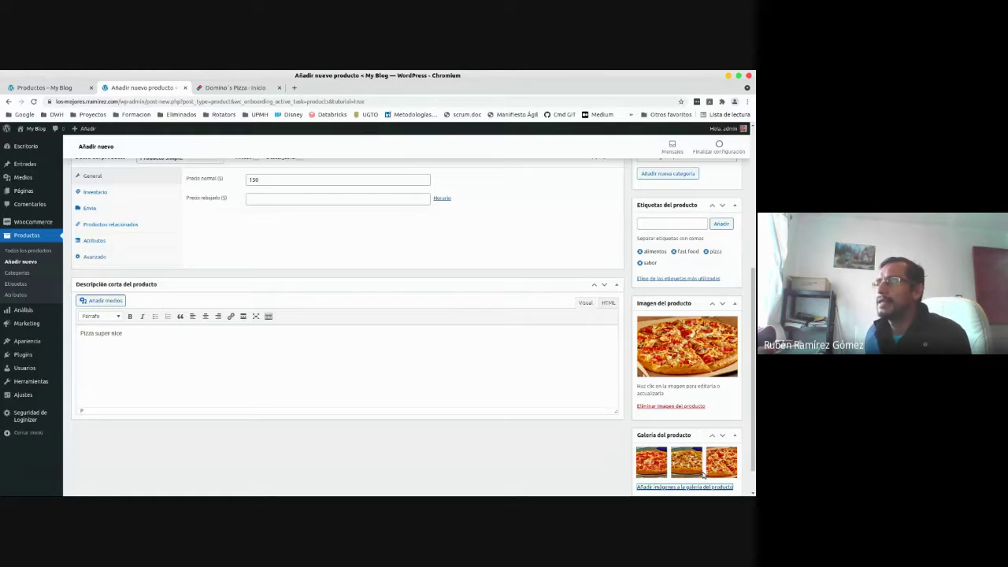
scroll(509, 461, down, 1)
scroll(509, 460, up, 6)
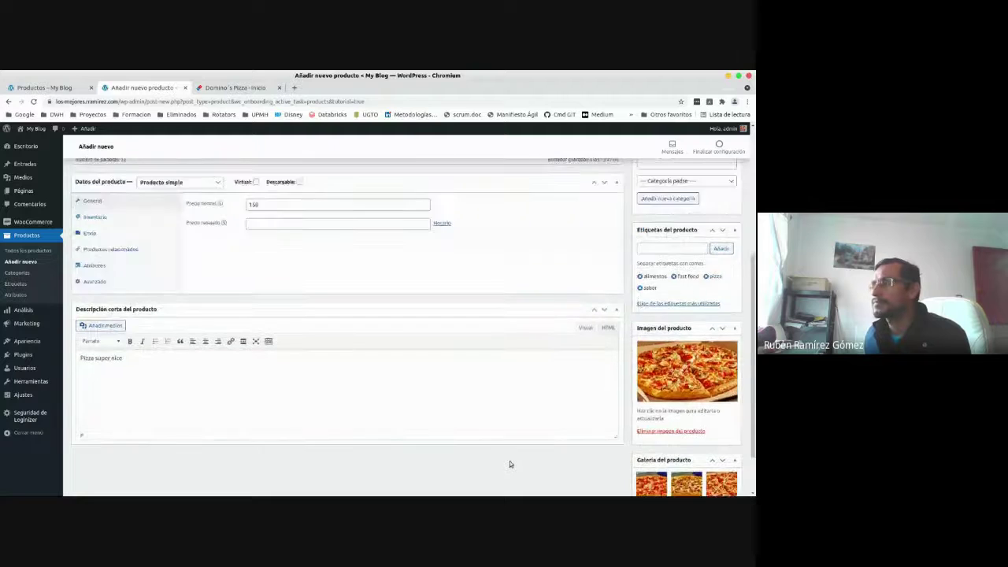
Return to the top of the editor and publish 'Pizza - Varios Ingredientes' with Publicar.
scroll(510, 458, up, 2)
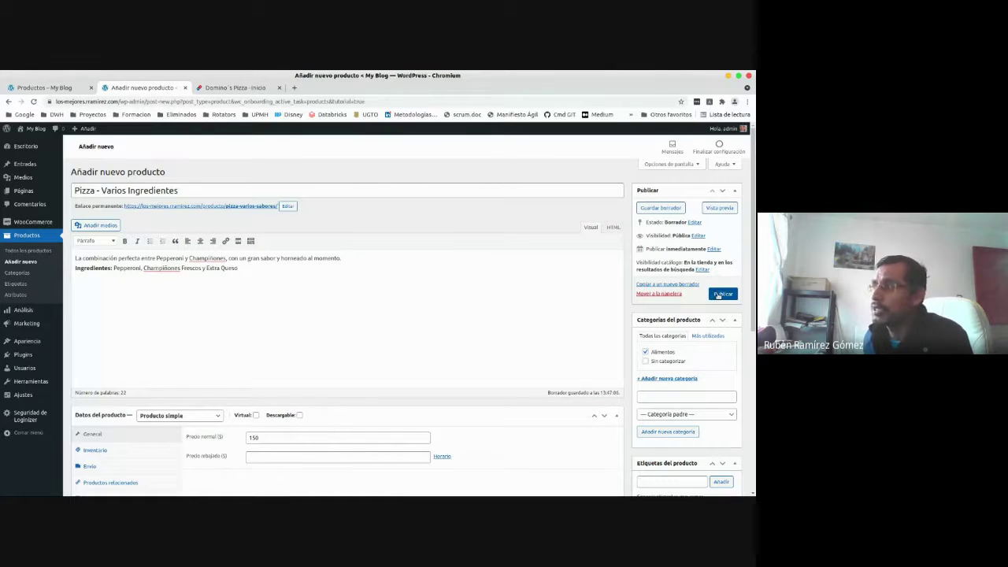
click(718, 295)
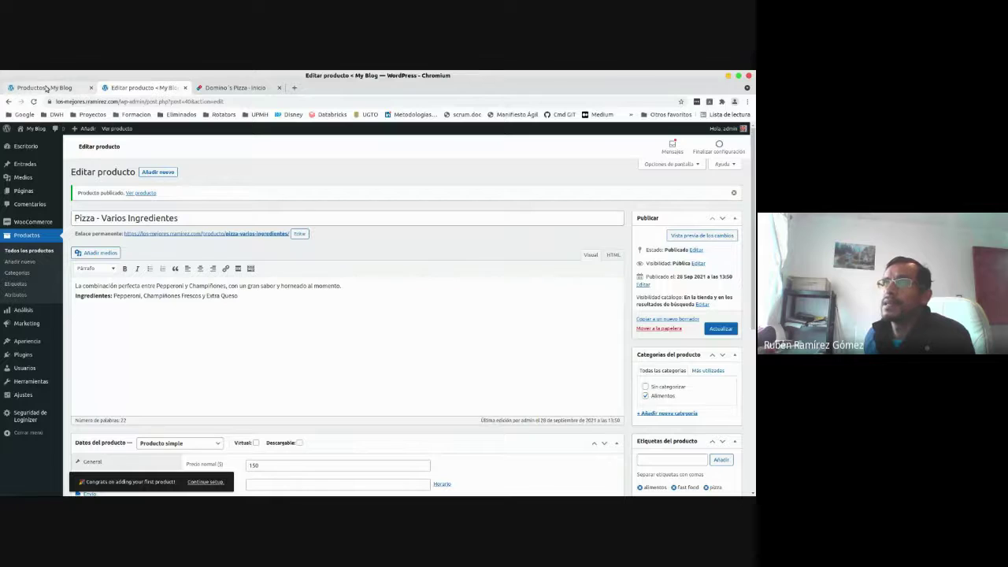
Reload the Tienda shop page so it lists 'Pizza - Varios Ingredientes' at $150.00.
click(46, 88)
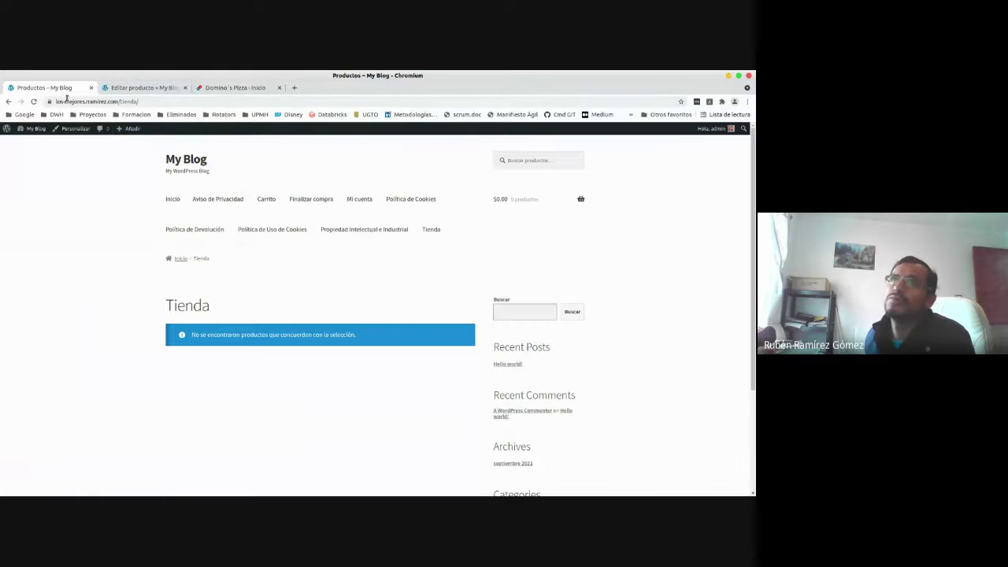
click(34, 102)
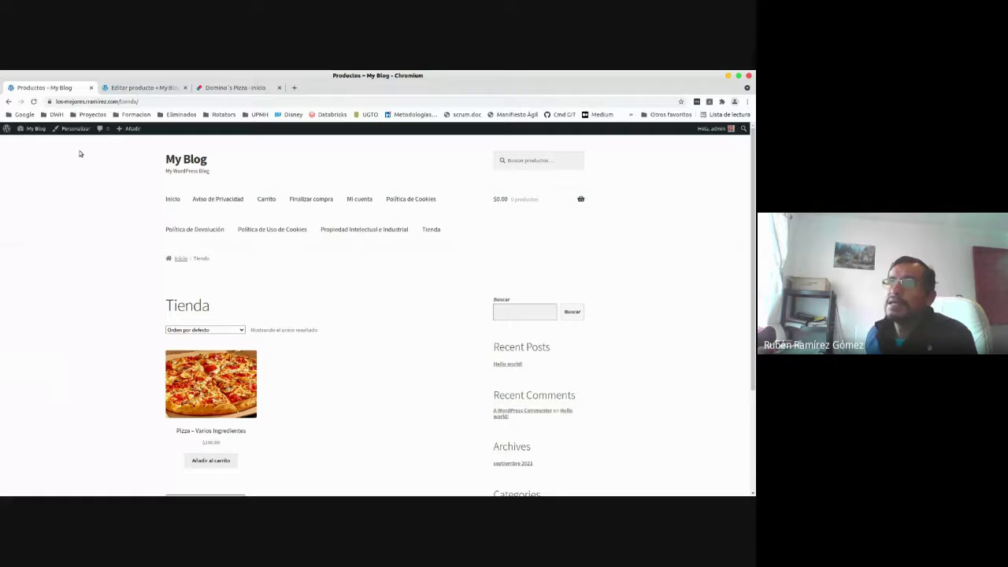
scroll(291, 426, down, 2)
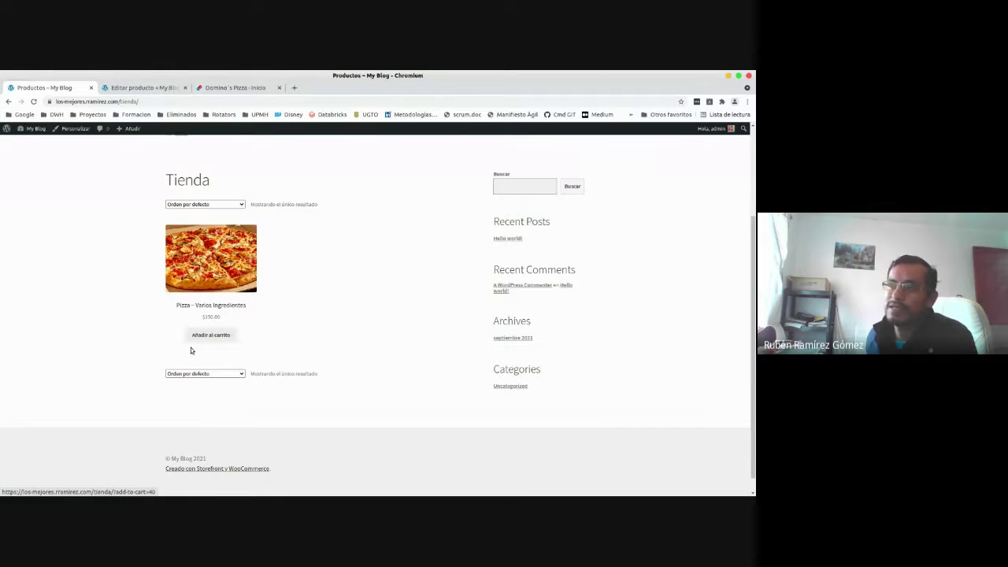
Open the pizza's product page and view its main photo enlarged in the lightbox.
click(210, 259)
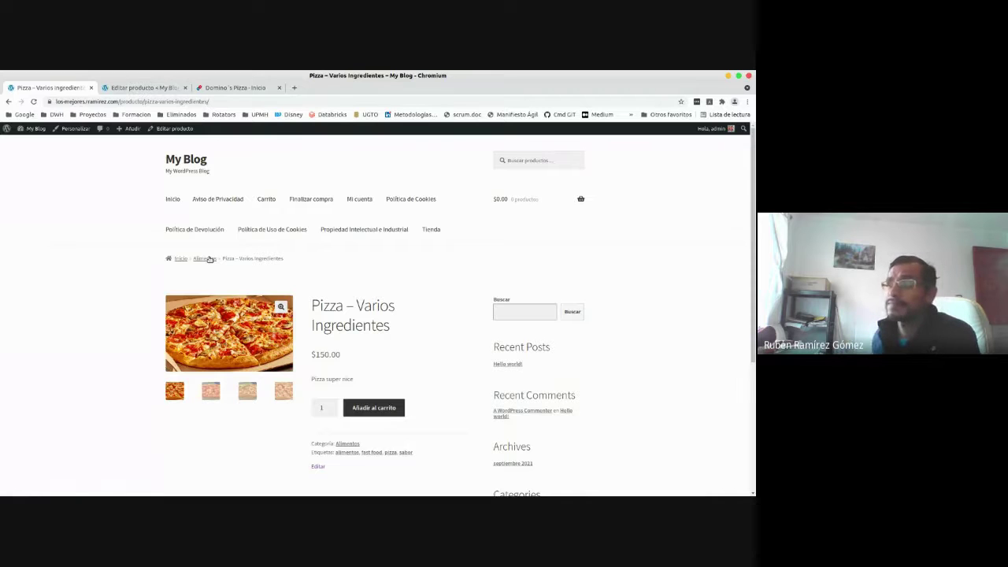
scroll(385, 226, down, 2)
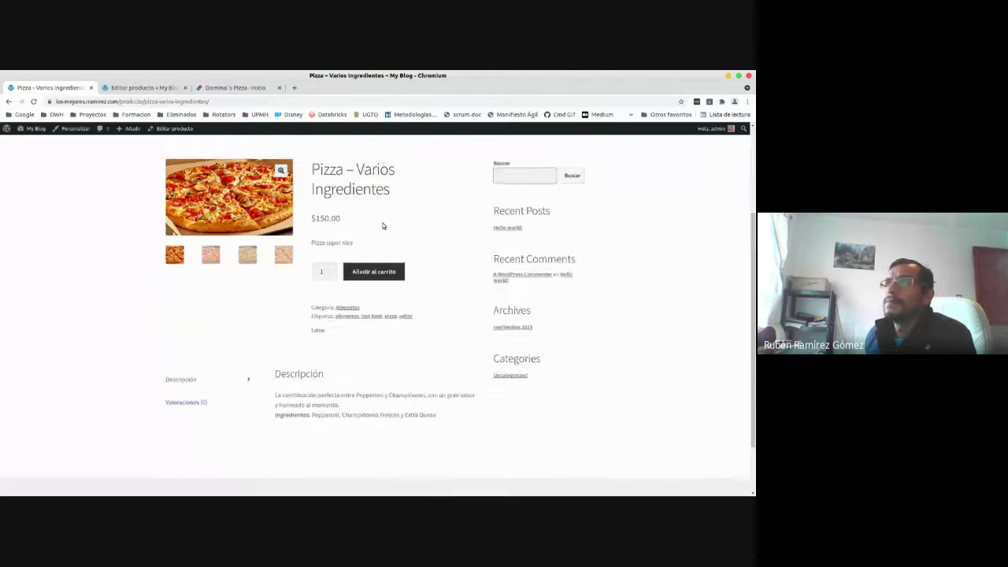
scroll(238, 225, up, 1)
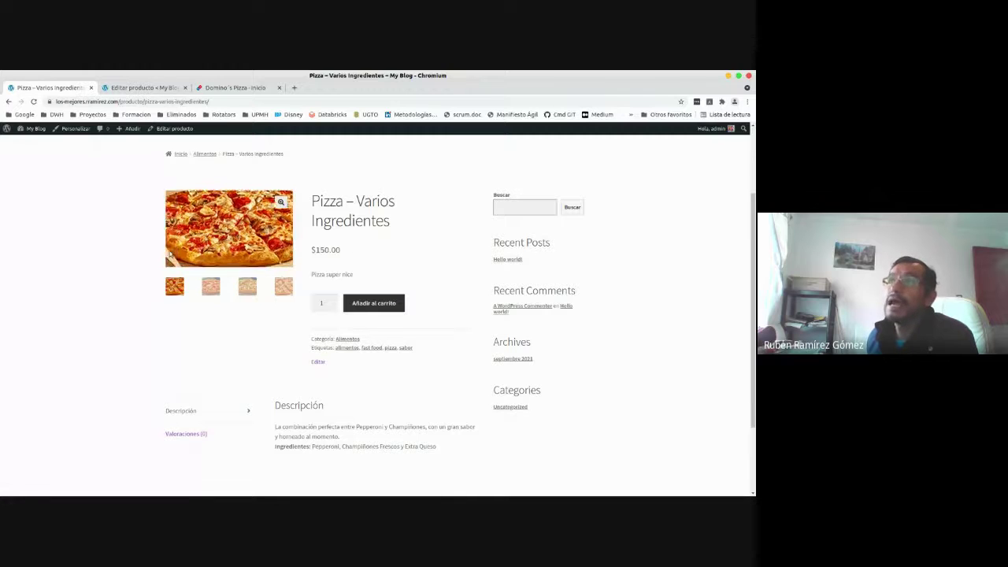
click(282, 207)
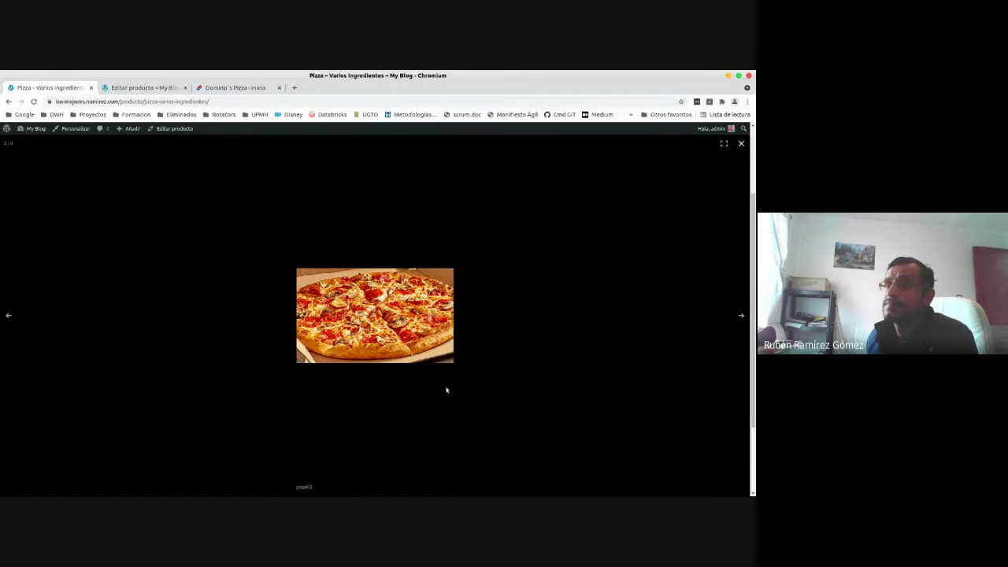
click(589, 199)
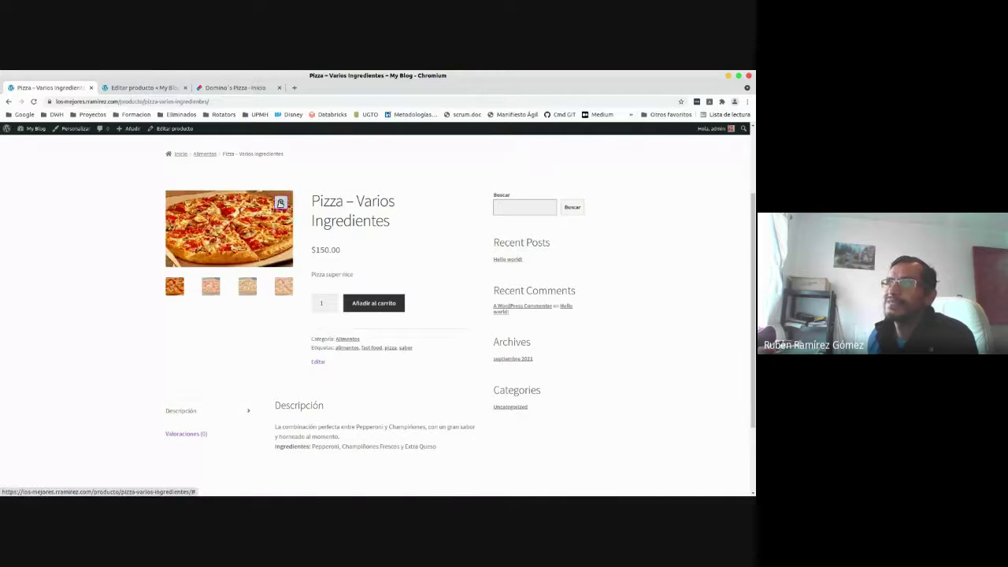
click(282, 203)
click(341, 339)
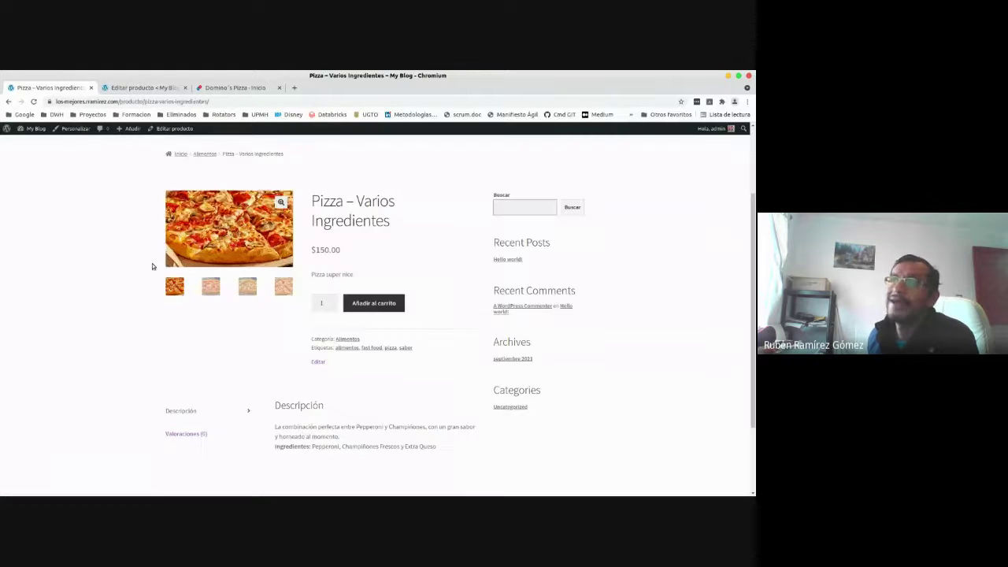
Show the second, third and fourth gallery photos as the main product image.
click(211, 287)
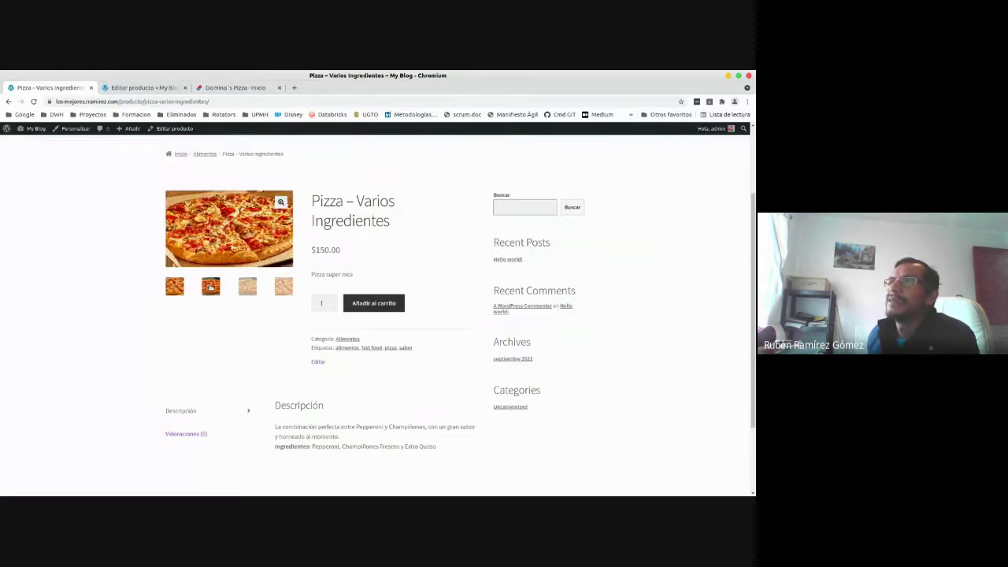
click(210, 288)
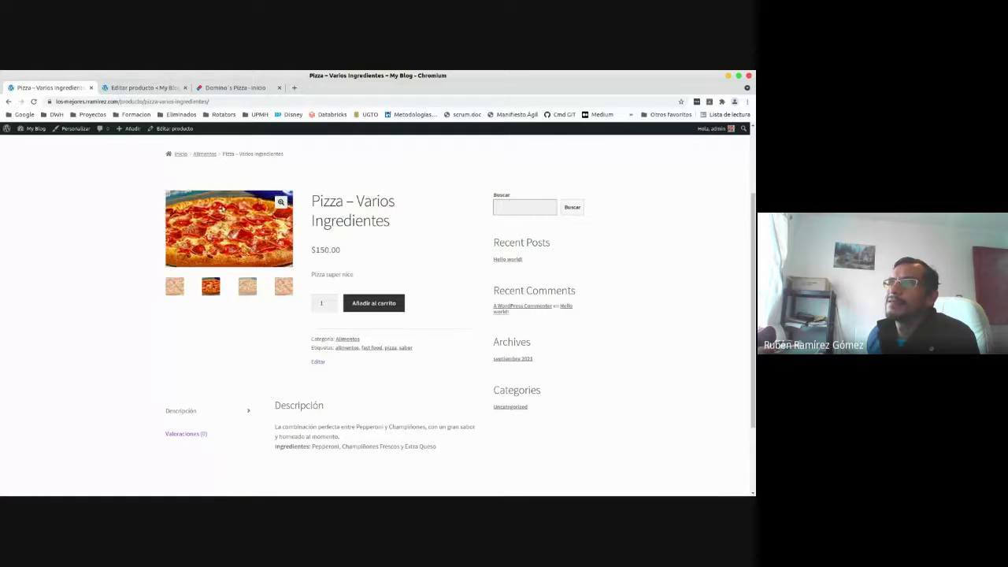
click(247, 287)
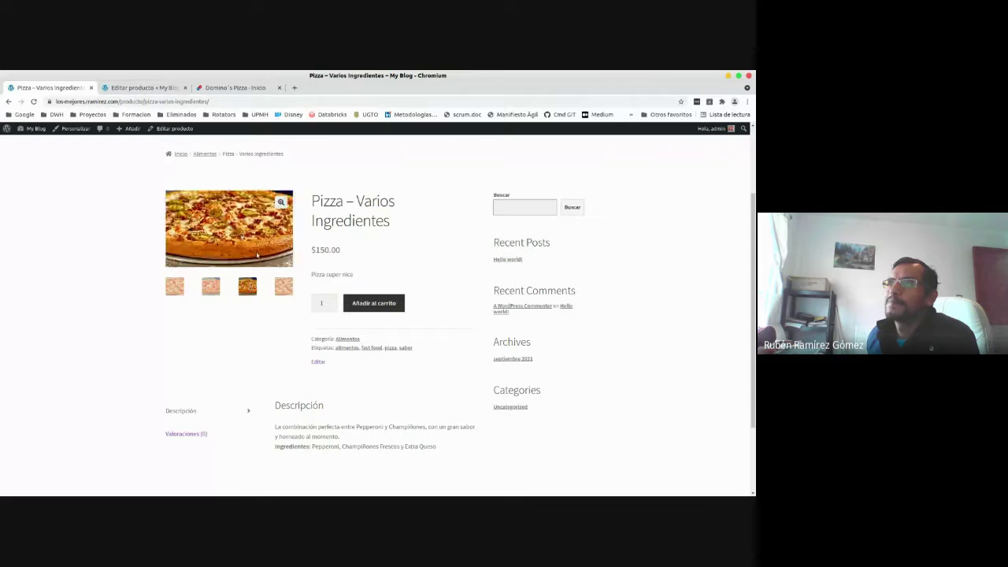
click(282, 286)
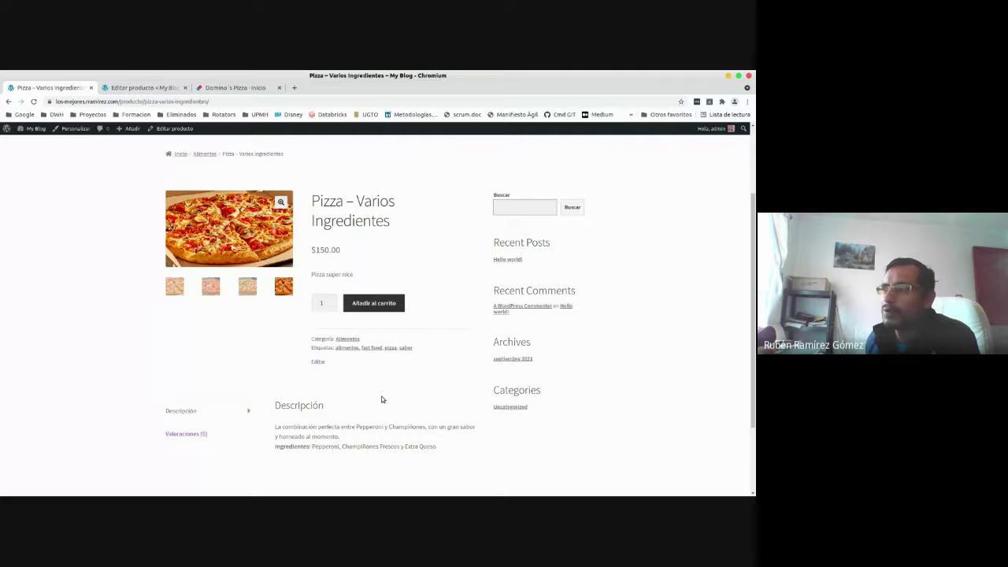
scroll(382, 399, down, 1)
scroll(382, 400, up, 2)
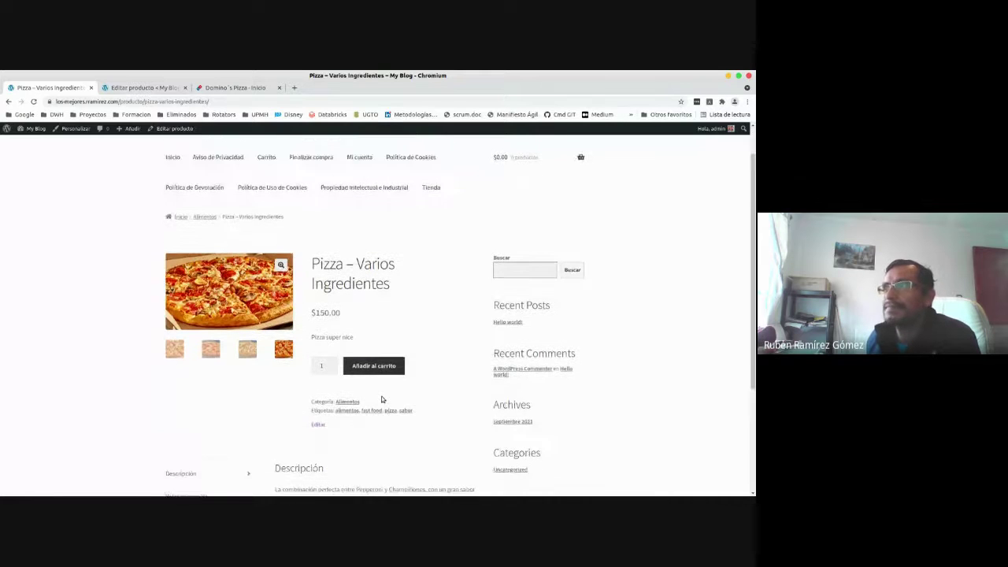
scroll(381, 400, up, 1)
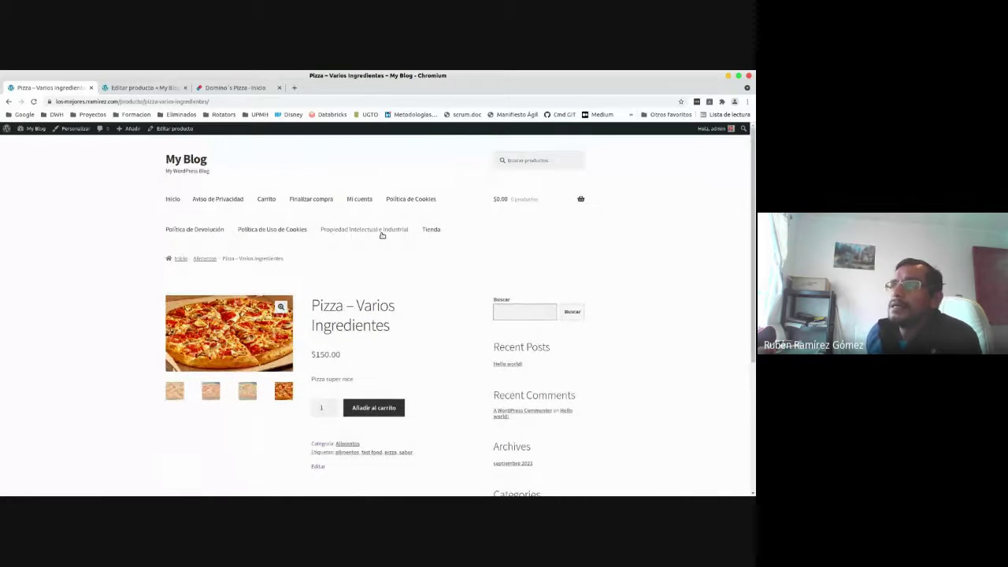